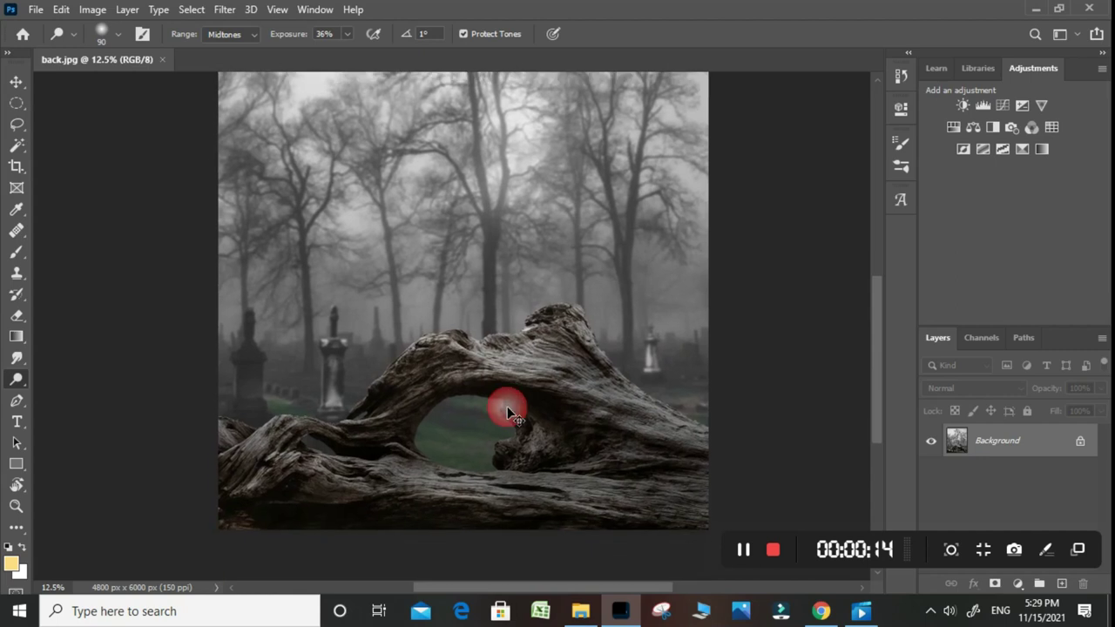
# Fit back.jpg on screen and switch to the burring rosee folder in File Explorer.
pyautogui.scroll(-3, 545, 501)
pyautogui.scroll(2, 544, 501)
pyautogui.scroll(1, 544, 500)
pyautogui.scroll(-1, 545, 500)
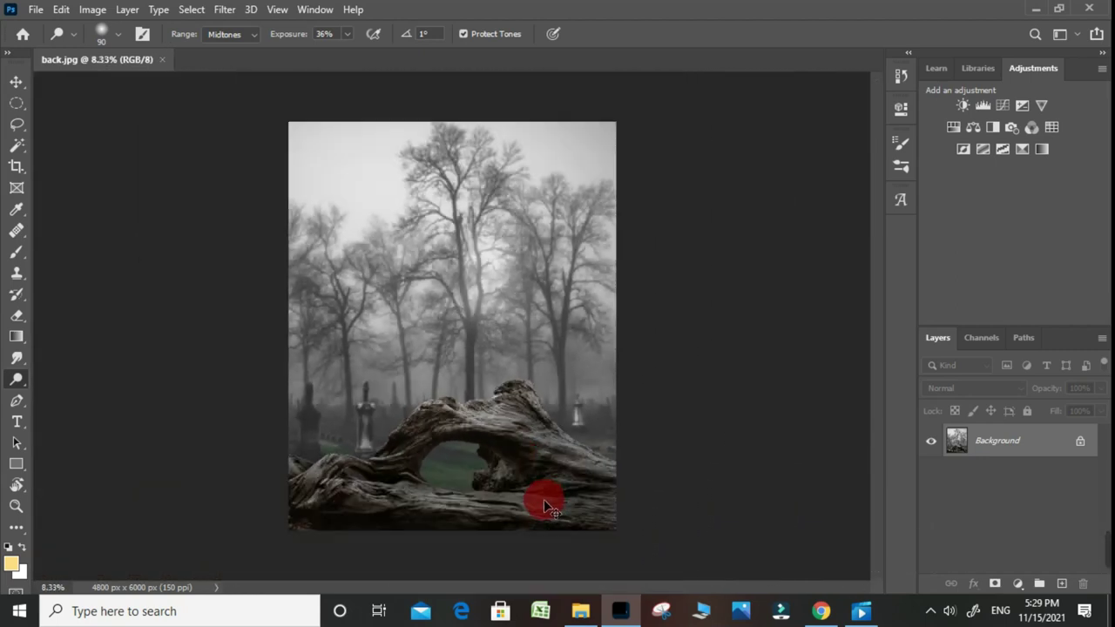
pyautogui.hotkey('ctrl', '0')
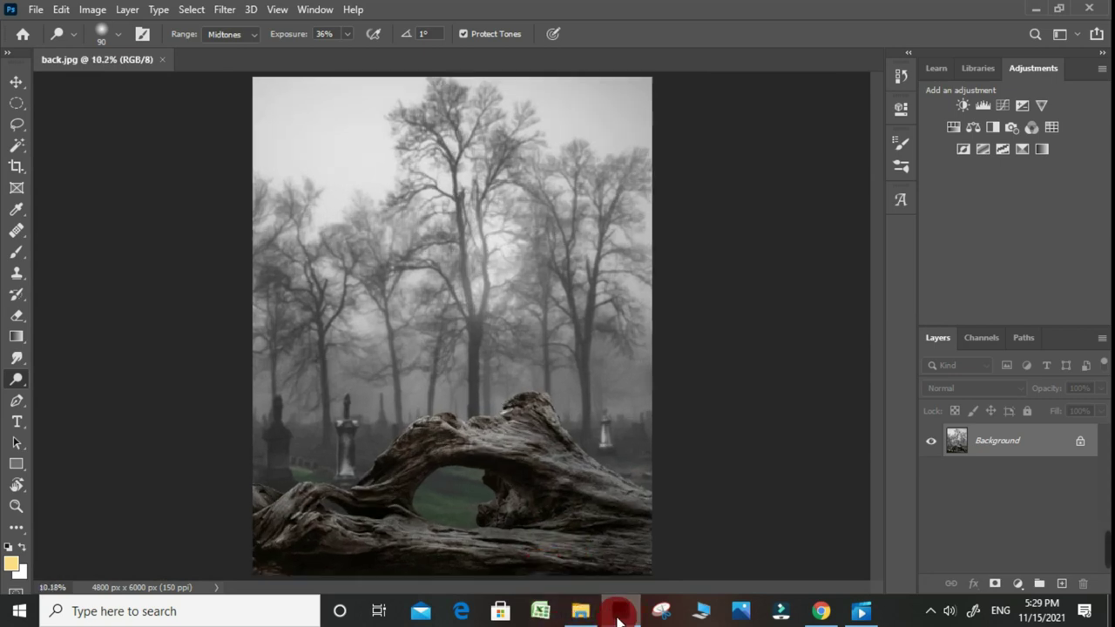
pyautogui.click(617, 612)
pyautogui.click(304, 191)
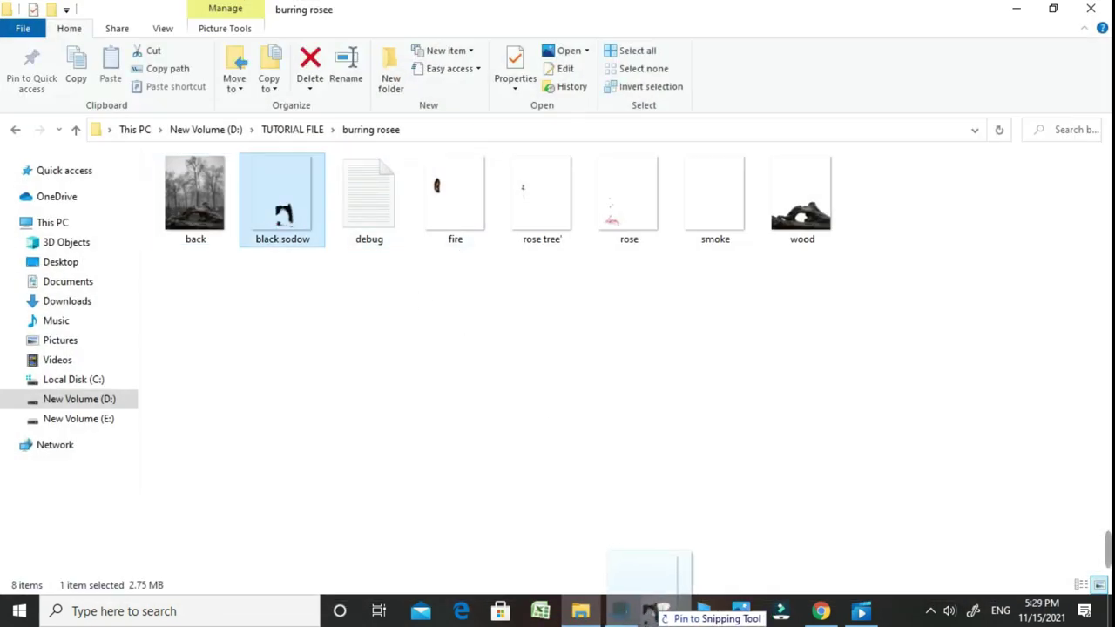
# Place the black sodow shadow into the graveyard image and rasterize its layer.
pyautogui.click(621, 610)
pyautogui.moveTo(514, 423); pyautogui.dragTo(482, 417)
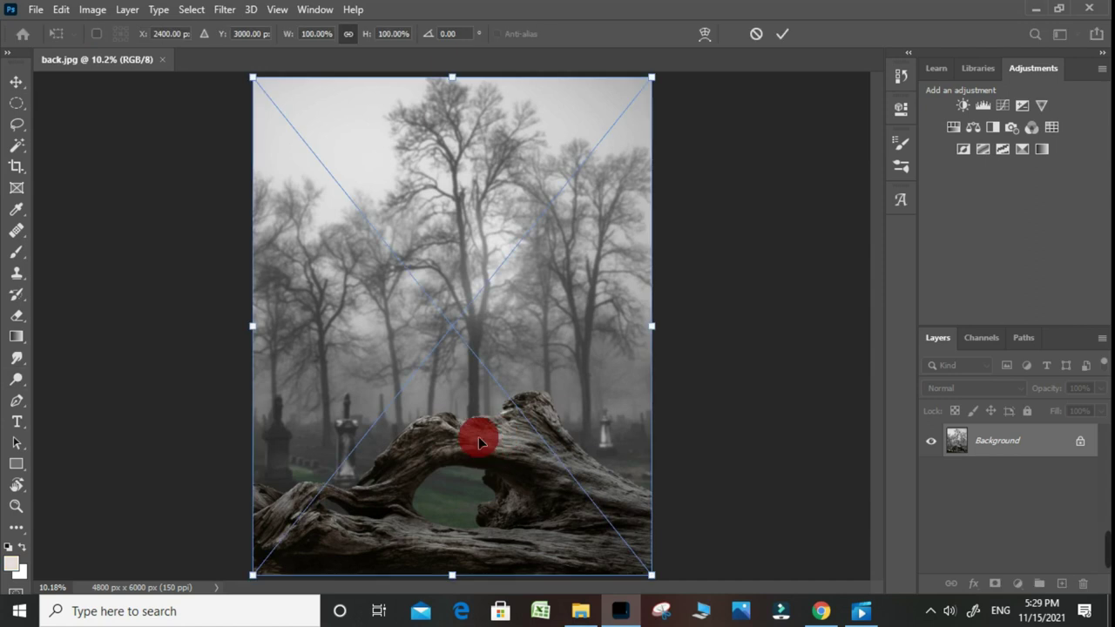
pyautogui.press('Return')
pyautogui.click(490, 423)
pyautogui.click(552, 246)
# Navigate from Desktop to New Volume (D:) > PHOTOSHOOT > RK PNG in File Explorer.
pyautogui.click(580, 611)
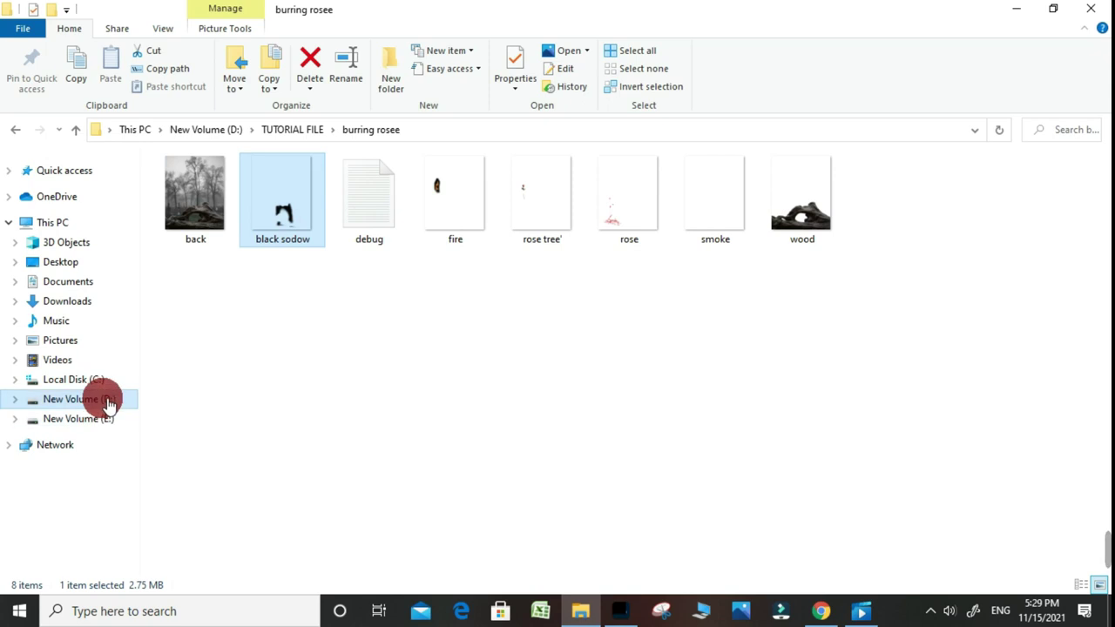
pyautogui.click(96, 266)
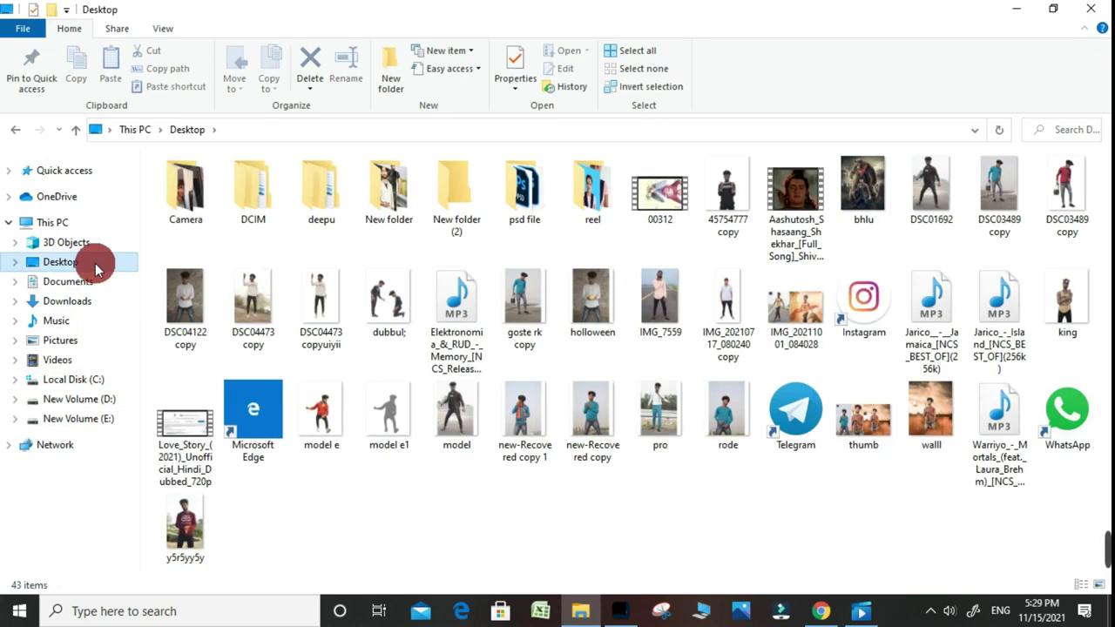
pyautogui.click(324, 433)
pyautogui.moveTo(323, 413); pyautogui.dragTo(331, 418)
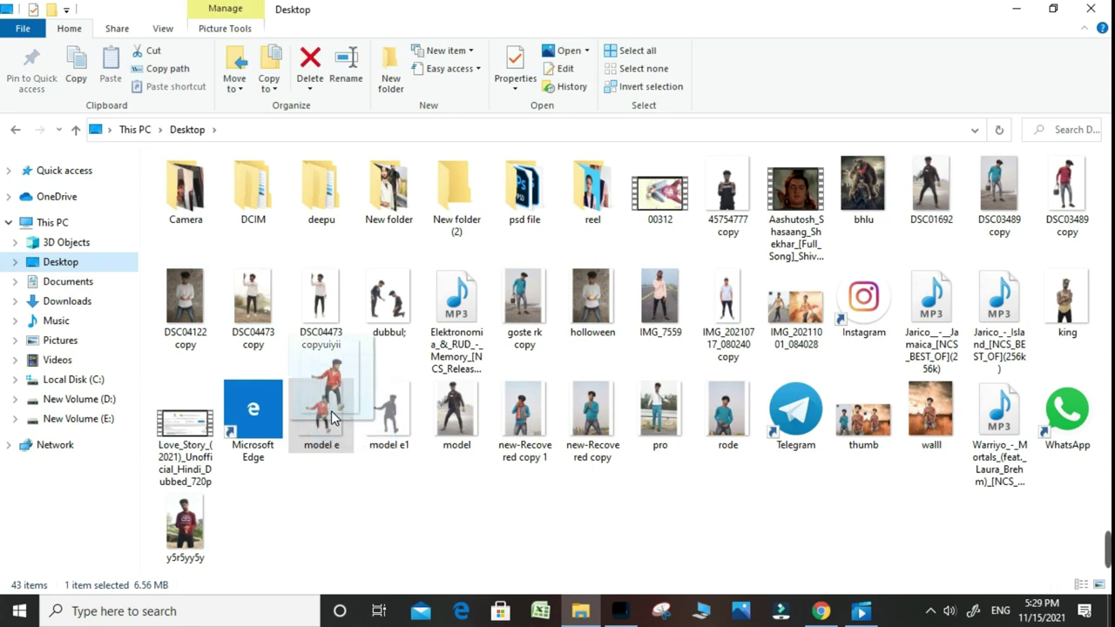
pyautogui.click(78, 399)
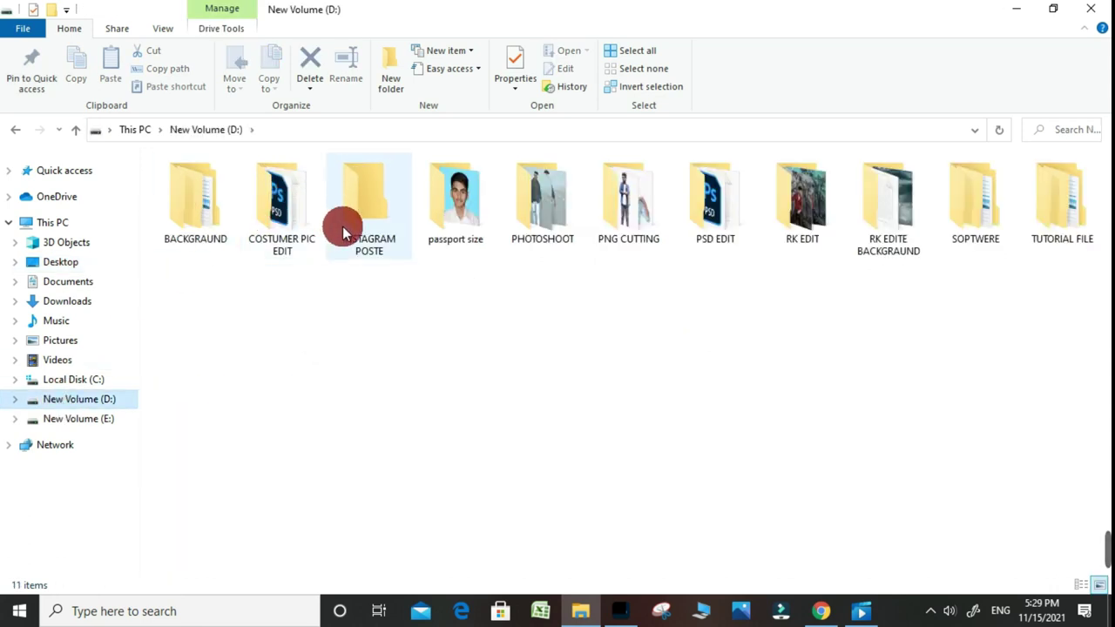
pyautogui.doubleClick(547, 205)
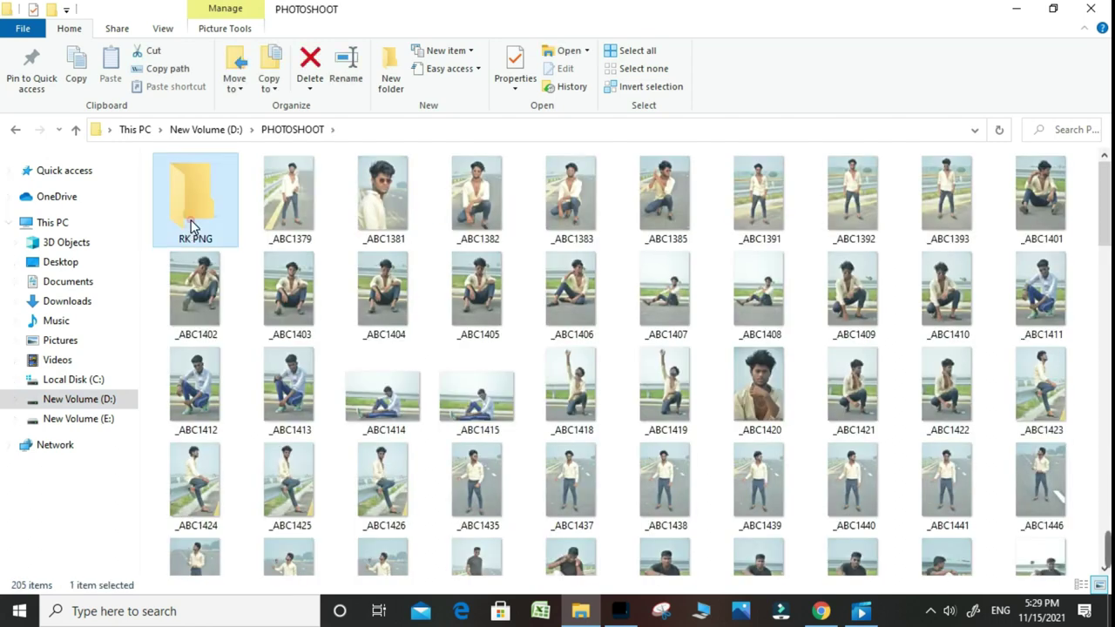
pyautogui.doubleClick(191, 218)
# Bring in the DSC05132 copy cutout and scale it to about 254%, seated on the log.
pyautogui.moveTo(754, 512)
pyautogui.mouseDown()
pyautogui.moveTo(629, 619)
pyautogui.moveTo(480, 505)
pyautogui.mouseUp()
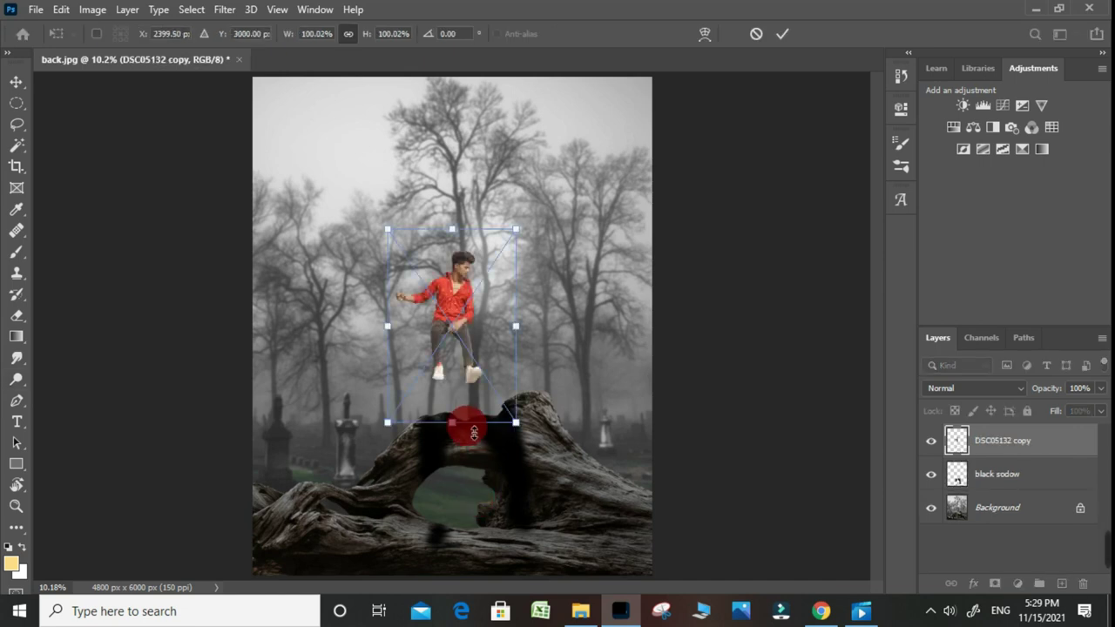
pyautogui.moveTo(458, 445); pyautogui.dragTo(479, 576)
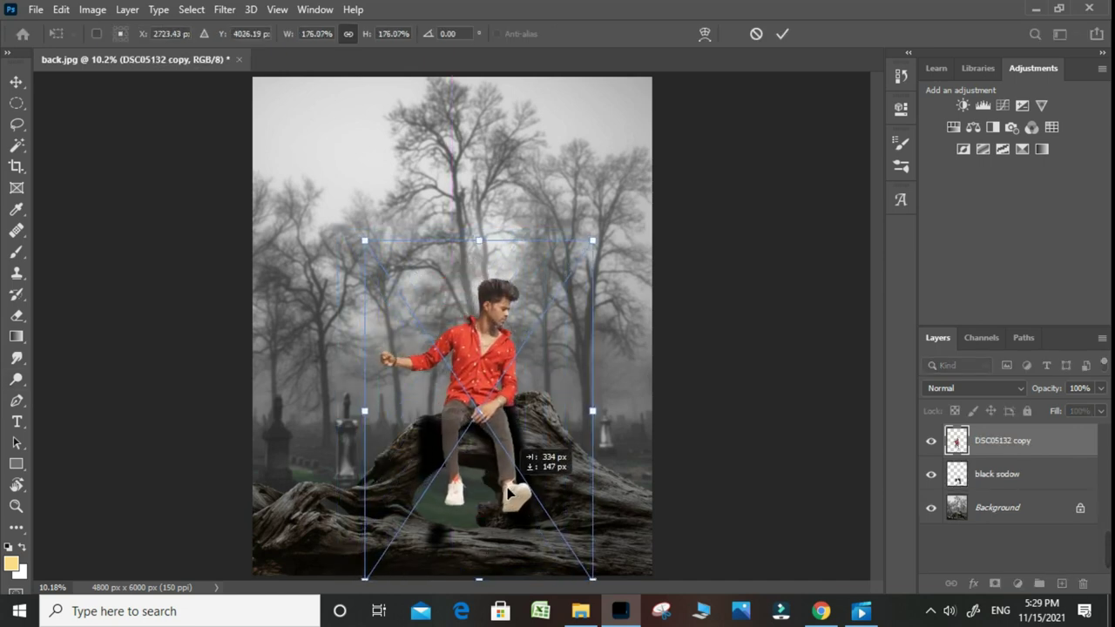
pyautogui.moveTo(490, 245); pyautogui.dragTo(485, 78)
pyautogui.moveTo(482, 189)
pyautogui.mouseDown()
pyautogui.moveTo(470, 258)
pyautogui.moveTo(513, 314)
pyautogui.mouseUp()
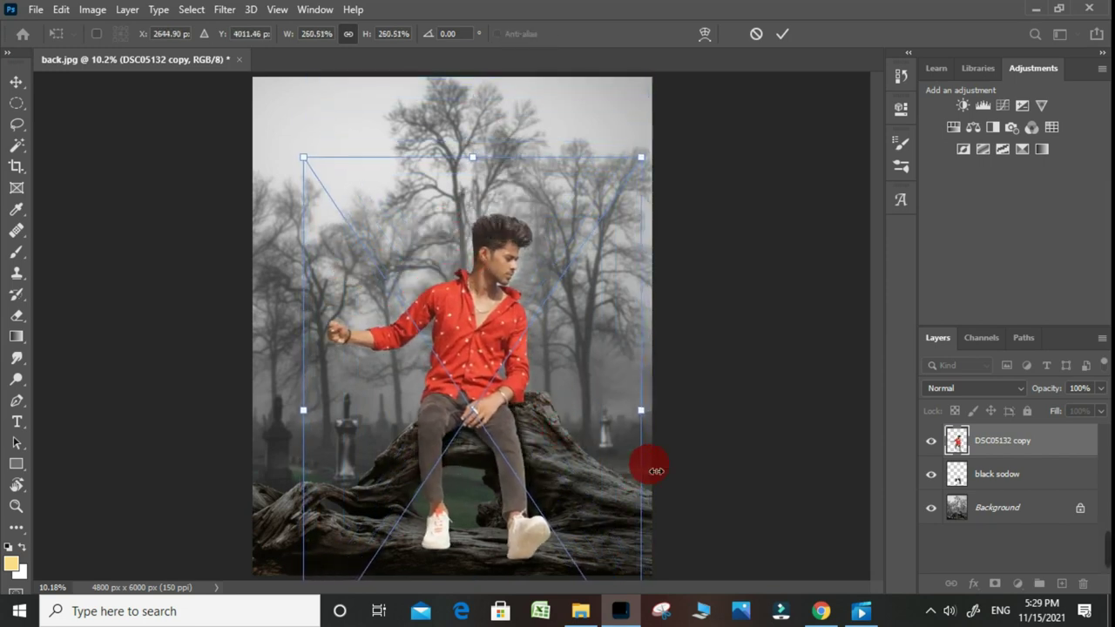
pyautogui.moveTo(655, 419); pyautogui.dragTo(644, 417)
pyautogui.moveTo(513, 435); pyautogui.dragTo(524, 442)
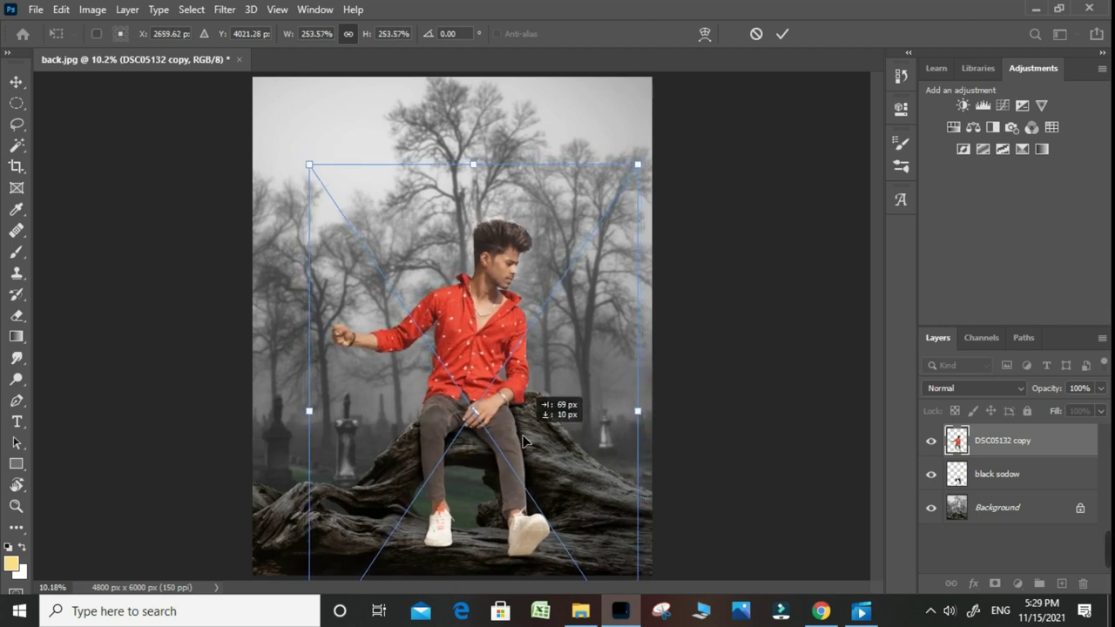
# Commit the man's size and position and rasterize his layer.
pyautogui.press('Return')
pyautogui.press('o')
pyautogui.click(567, 287)
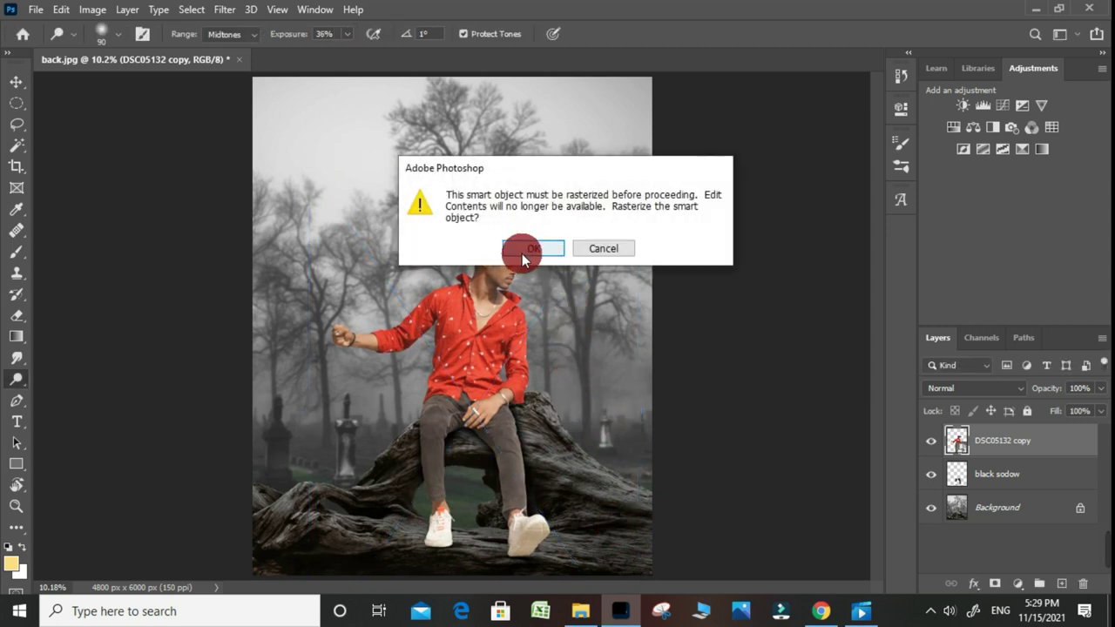
pyautogui.click(522, 249)
# Zoom in on the legs and brush-tone the trousers and shoes, undoing unwanted strokes.
pyautogui.hotkey('ctrl', '+')
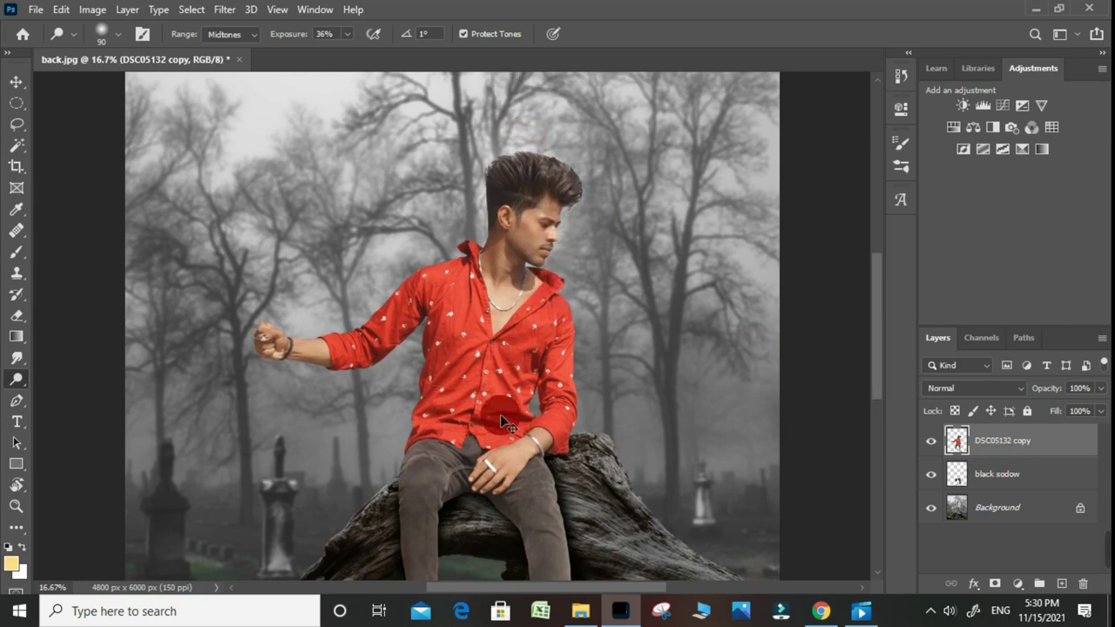
pyautogui.scroll(-2, 501, 420)
pyautogui.scroll(-2, 405, 269)
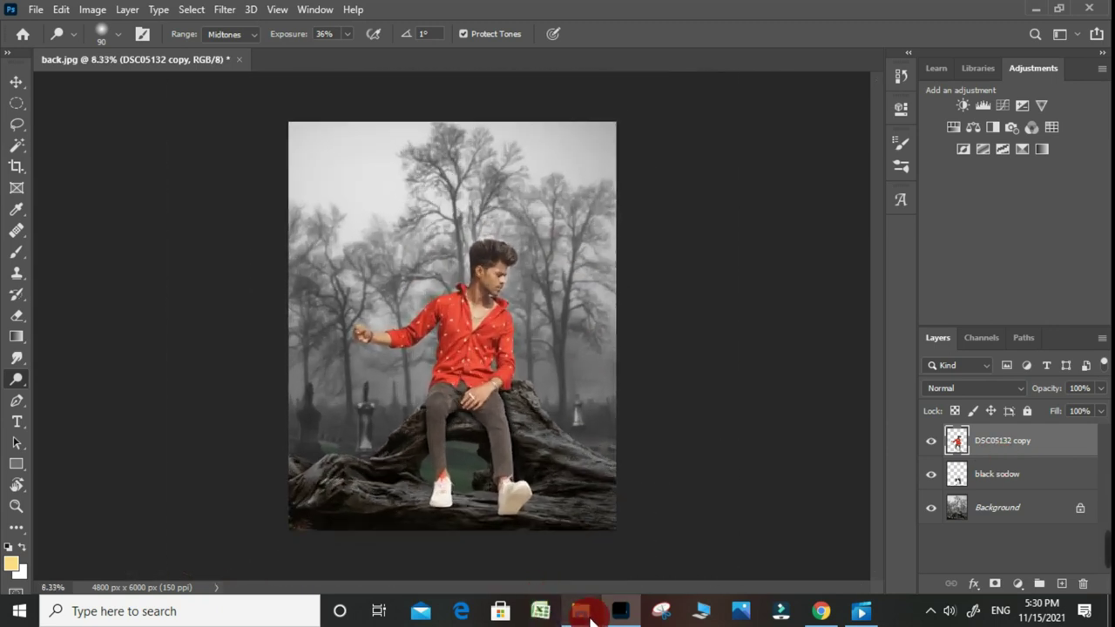
pyautogui.hotkey('ctrl', '+')
pyautogui.hotkey('ctrl', '+')
pyautogui.scroll(-3, 488, 410)
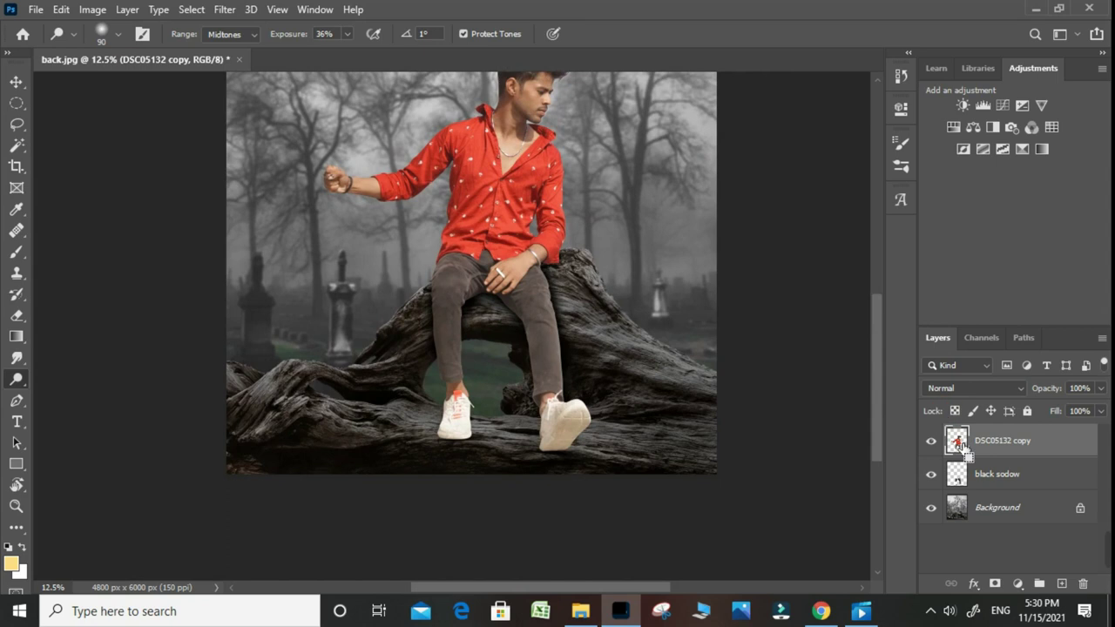
pyautogui.hotkey('ctrl', '+')
pyautogui.moveTo(491, 422); pyautogui.dragTo(497, 412)
pyautogui.hotkey('ctrl', '+')
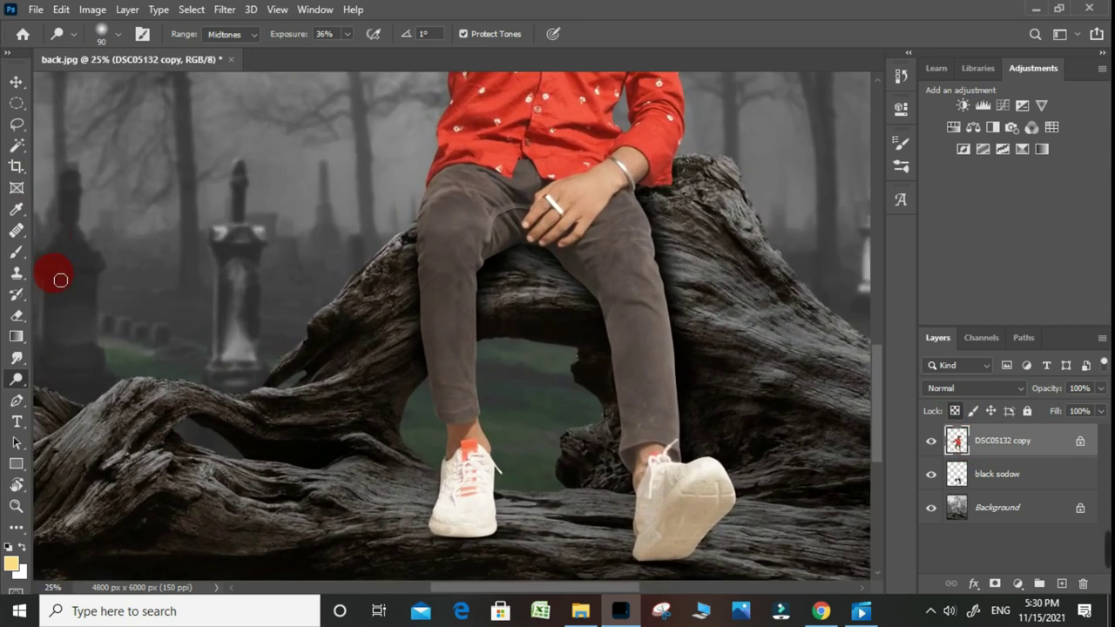
pyautogui.click(15, 251)
pyautogui.moveTo(396, 298)
pyautogui.mouseDown()
pyautogui.moveTo(436, 267)
pyautogui.moveTo(423, 475)
pyautogui.mouseUp()
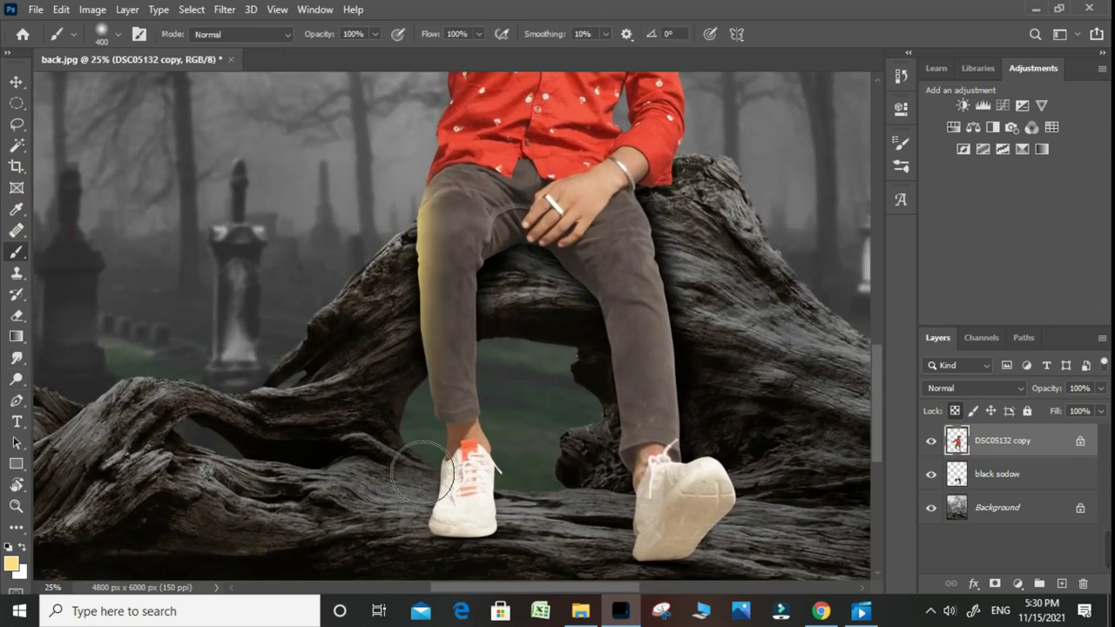
pyautogui.hotkey('ctrl', 'z')
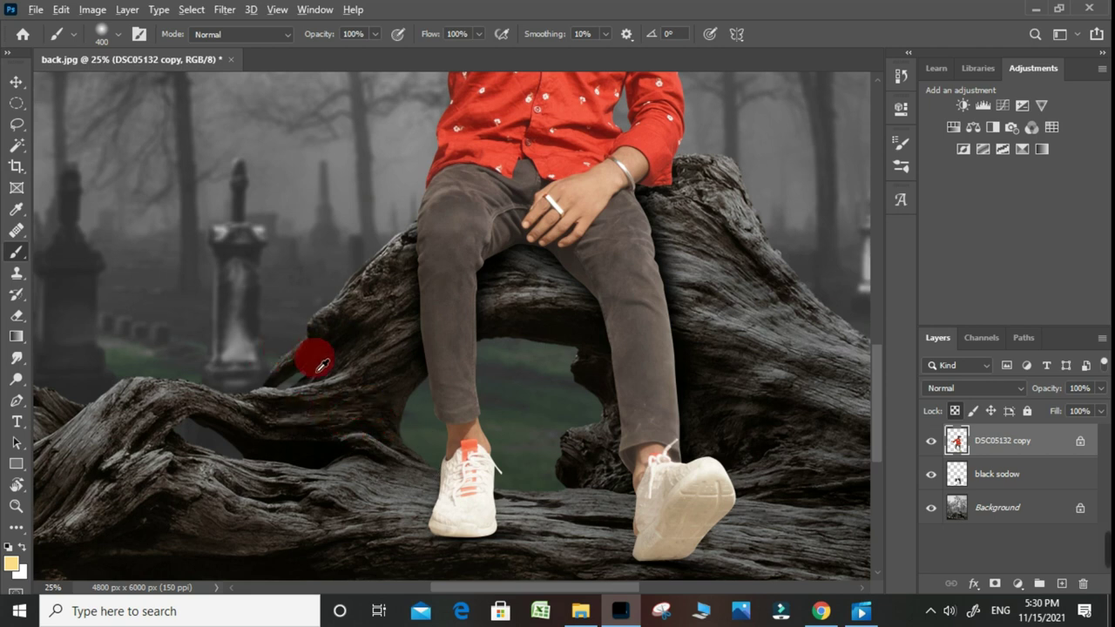
pyautogui.moveTo(425, 205); pyautogui.dragTo(433, 235)
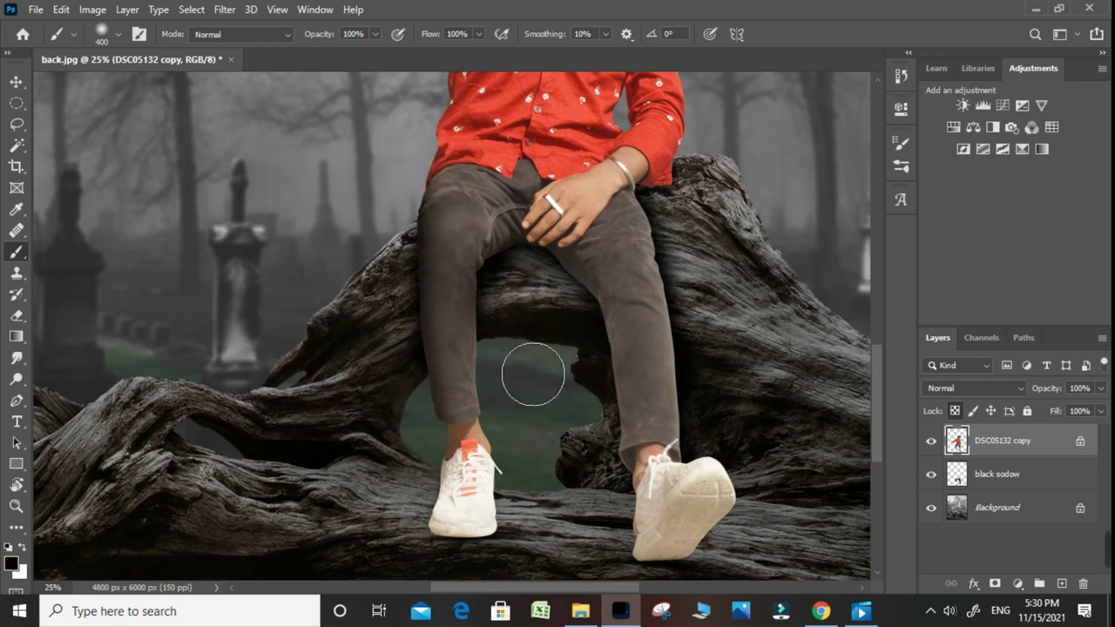
pyautogui.hotkey('ctrl', 'z')
pyautogui.click(605, 440)
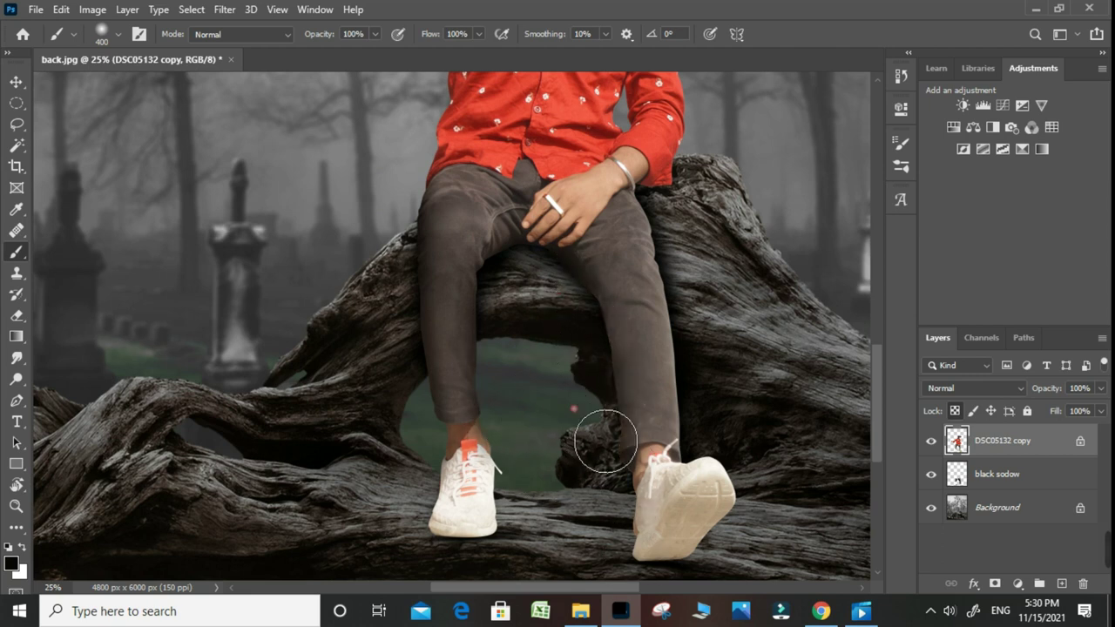
pyautogui.click(629, 490)
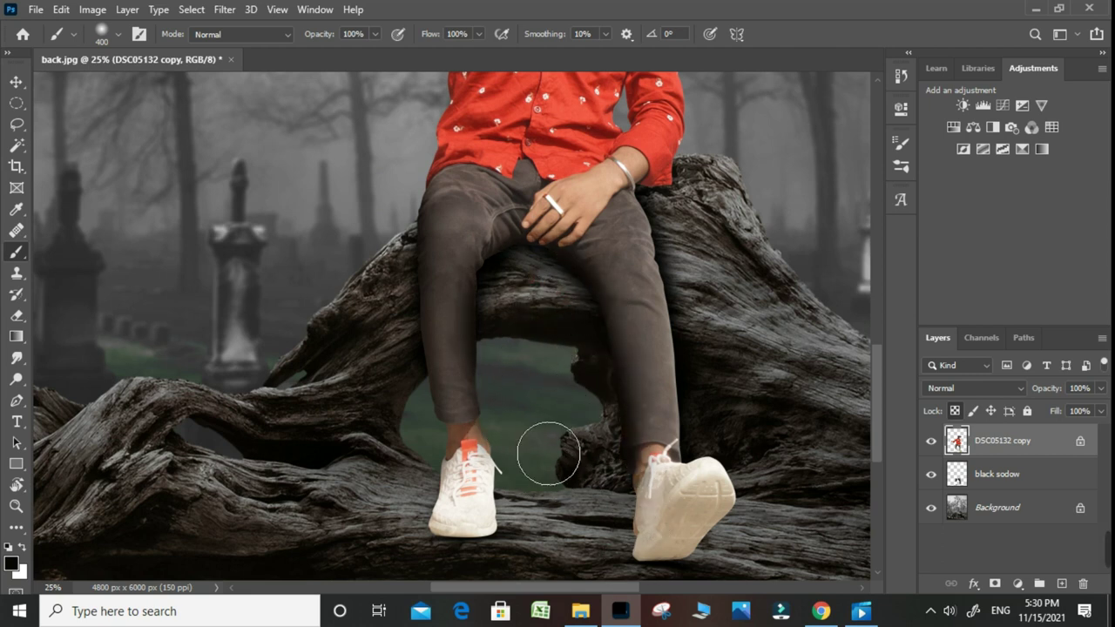
pyautogui.click(437, 460)
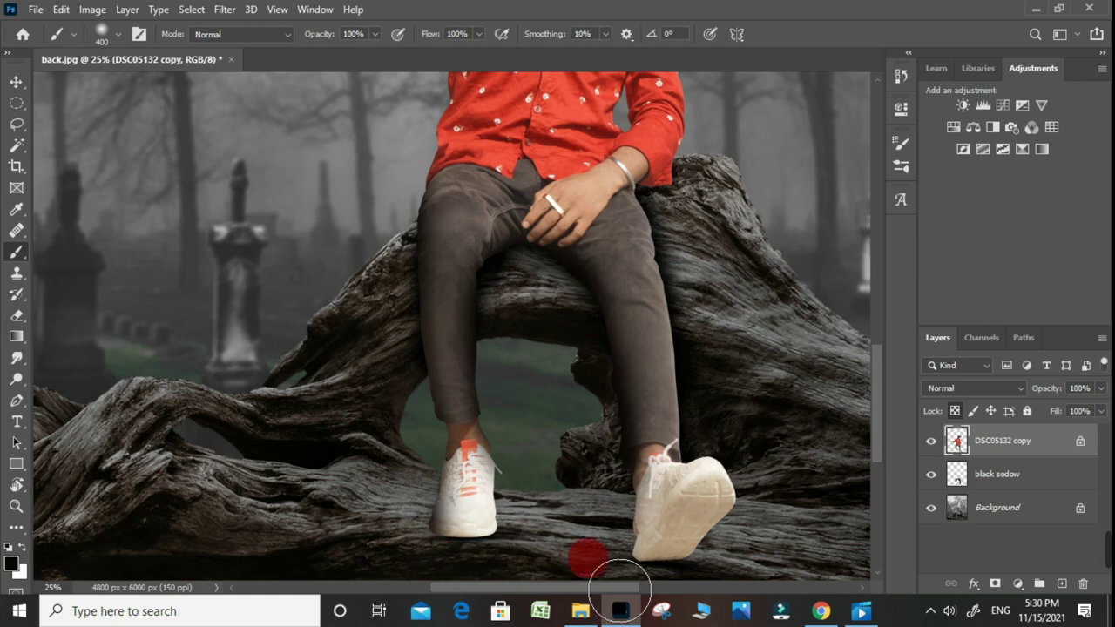
pyautogui.hotkey('ctrl', 'z')
# Paint shadow strokes on the log beneath the man's shoes.
pyautogui.click(417, 437)
pyautogui.moveTo(732, 300)
pyautogui.mouseDown()
pyautogui.moveTo(712, 235)
pyautogui.moveTo(706, 253)
pyautogui.moveTo(740, 455)
pyautogui.moveTo(784, 514)
pyautogui.moveTo(789, 555)
pyautogui.mouseUp()
pyautogui.moveTo(564, 554)
pyautogui.mouseDown()
pyautogui.moveTo(630, 539)
pyautogui.moveTo(639, 563)
pyautogui.mouseUp()
pyautogui.moveTo(626, 332)
pyautogui.mouseDown()
pyautogui.moveTo(601, 331)
pyautogui.moveTo(574, 359)
pyautogui.moveTo(540, 315)
pyautogui.mouseUp()
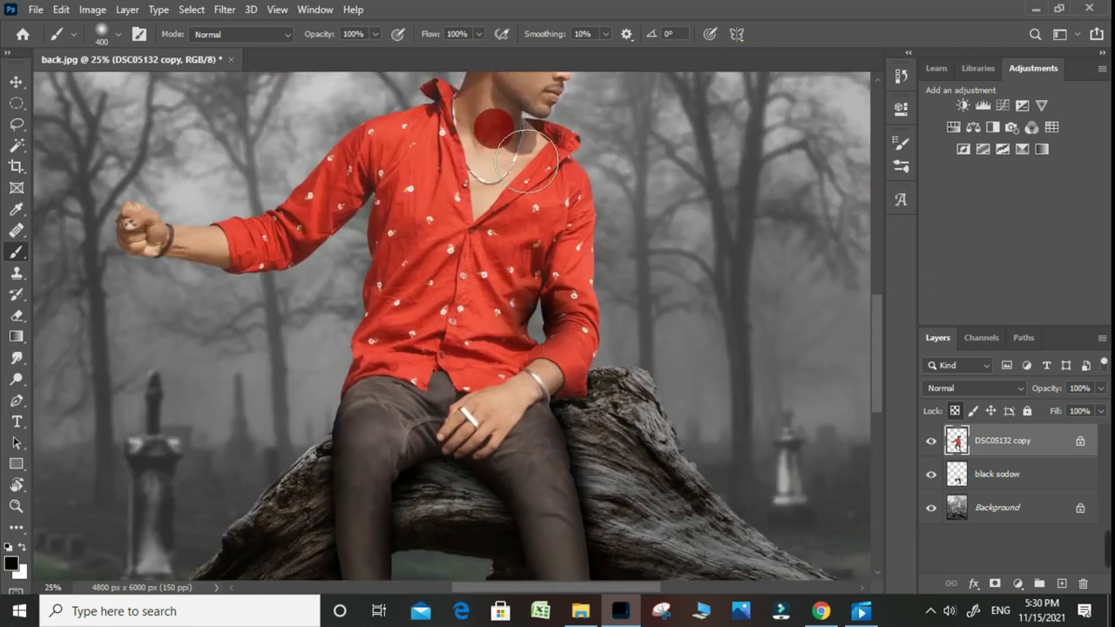
# Lower the brush opacity to 42% and inspect the figure's legs and upper body.
pyautogui.click(375, 34)
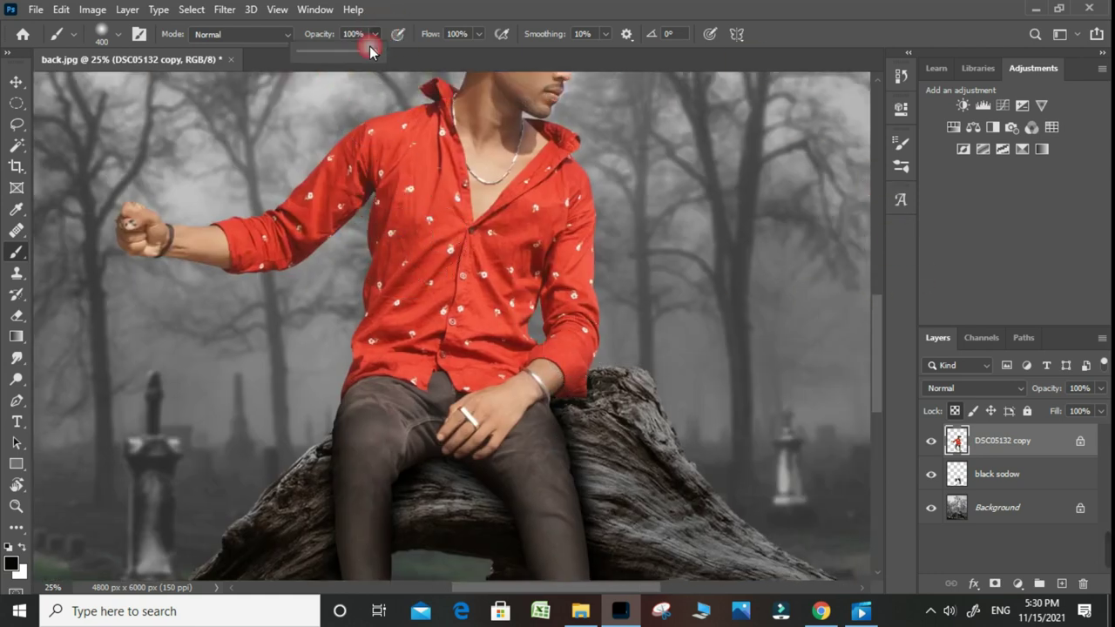
pyautogui.moveTo(361, 249); pyautogui.dragTo(294, 334)
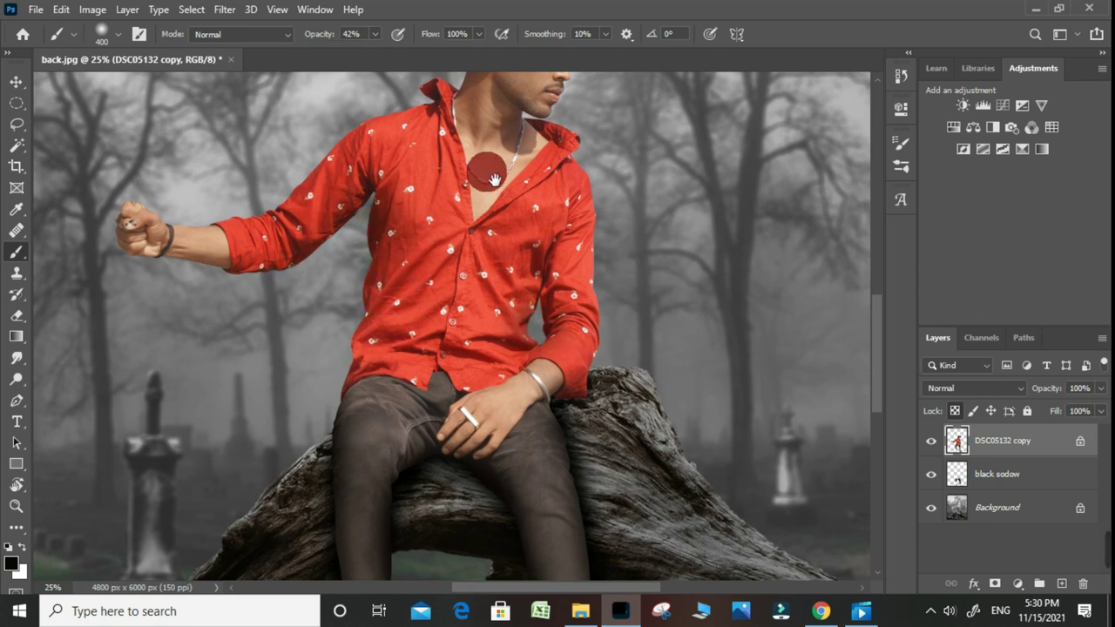
pyautogui.moveTo(494, 179); pyautogui.dragTo(503, 260)
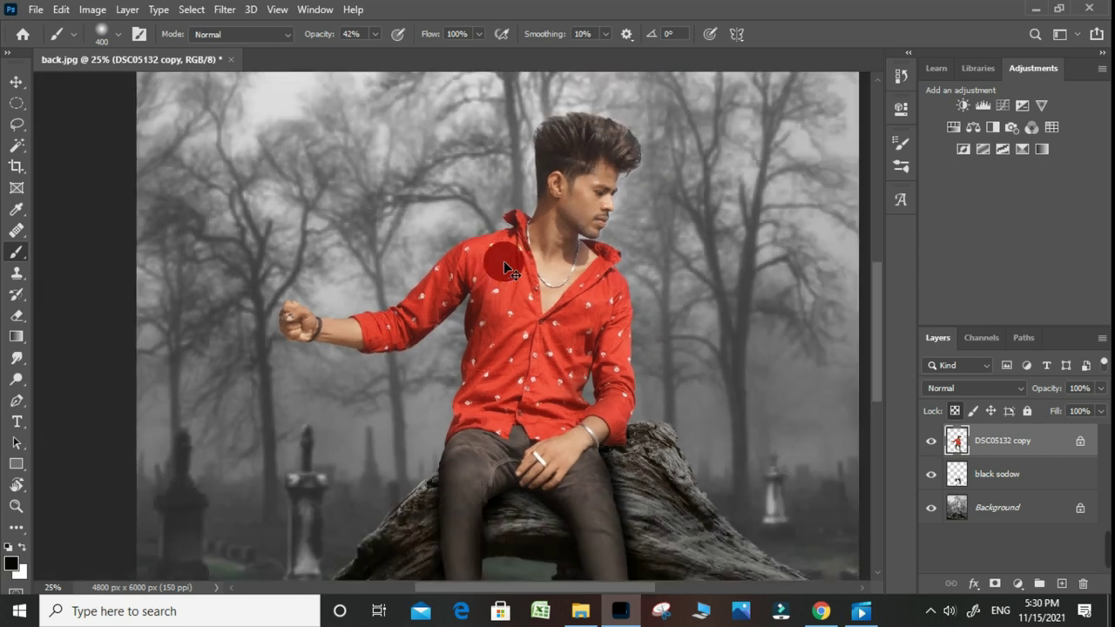
pyautogui.scroll(-5, 503, 261)
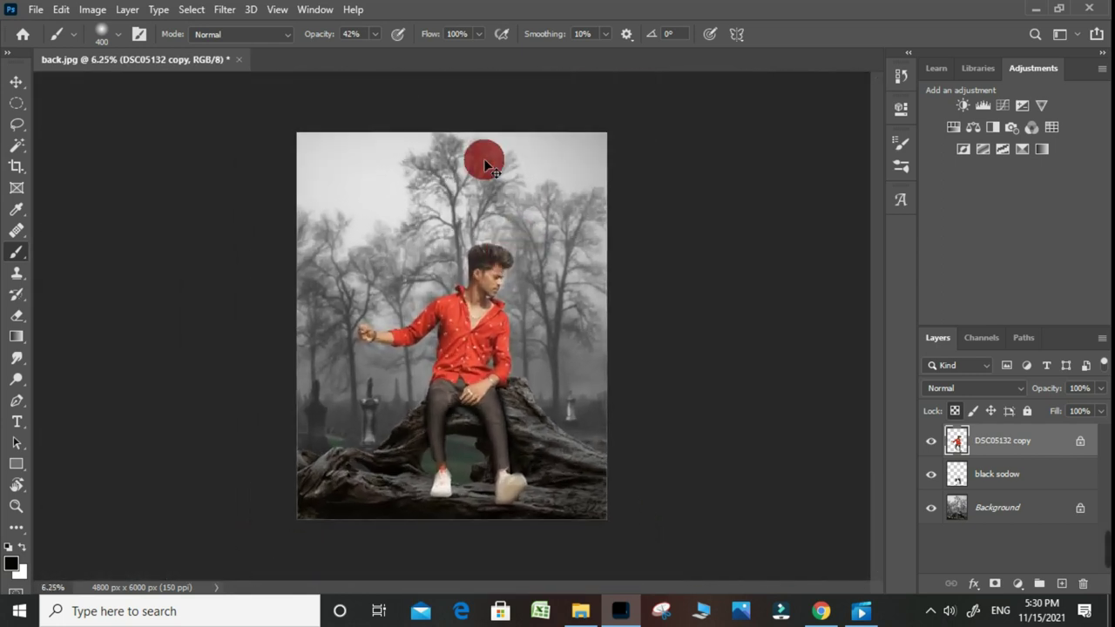
pyautogui.scroll(2, 427, 321)
pyautogui.moveTo(370, 458); pyautogui.dragTo(379, 397)
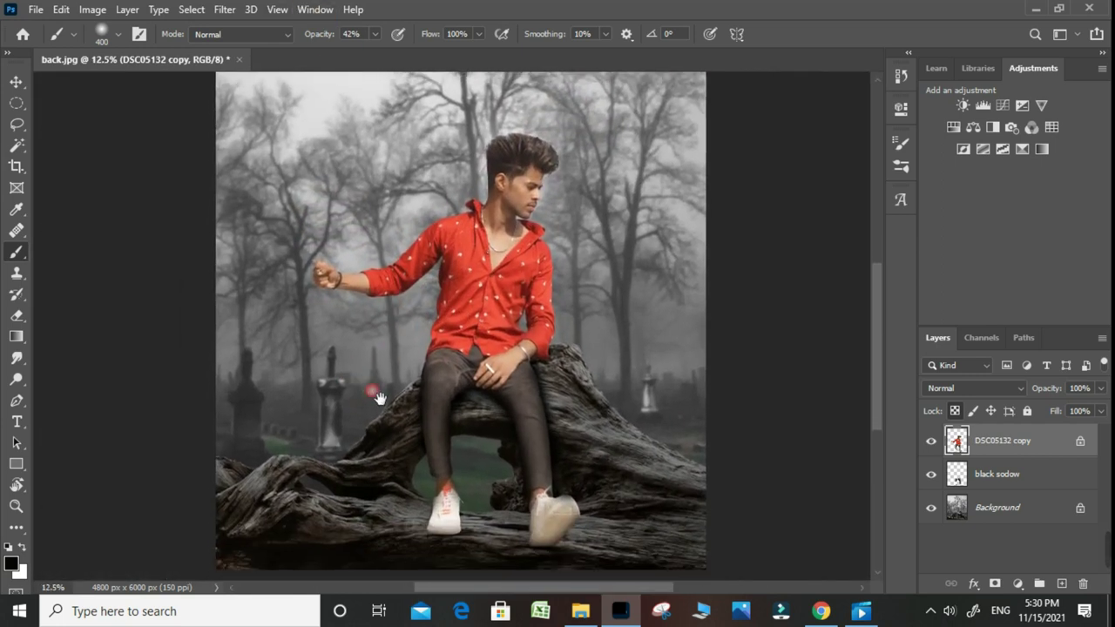
pyautogui.scroll(1, 377, 397)
pyautogui.moveTo(448, 485); pyautogui.dragTo(457, 397)
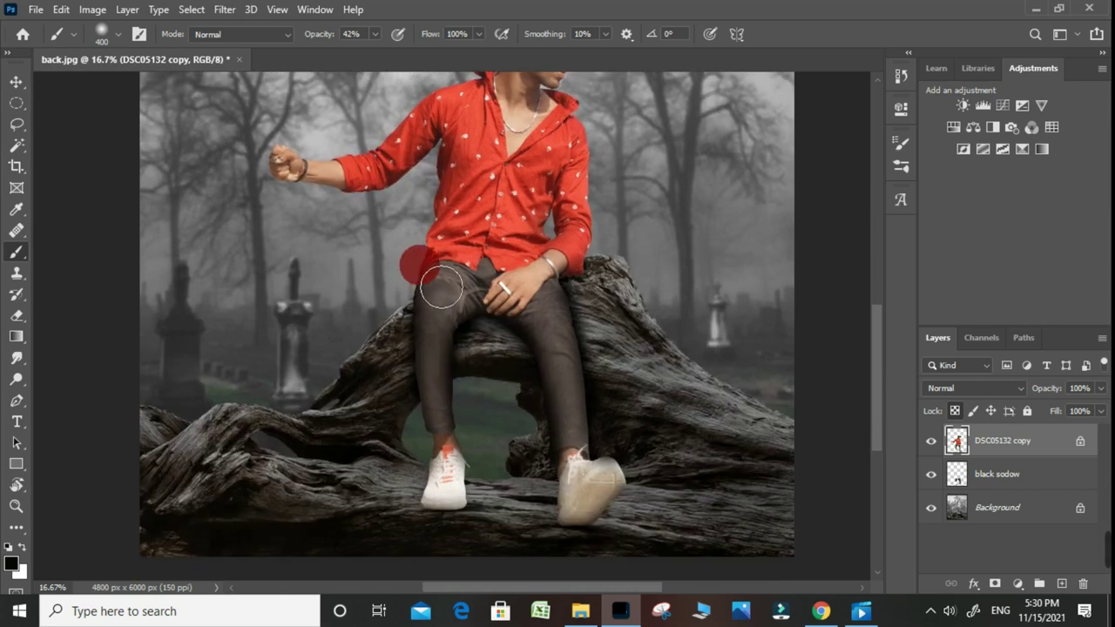
pyautogui.moveTo(425, 218); pyautogui.dragTo(450, 374)
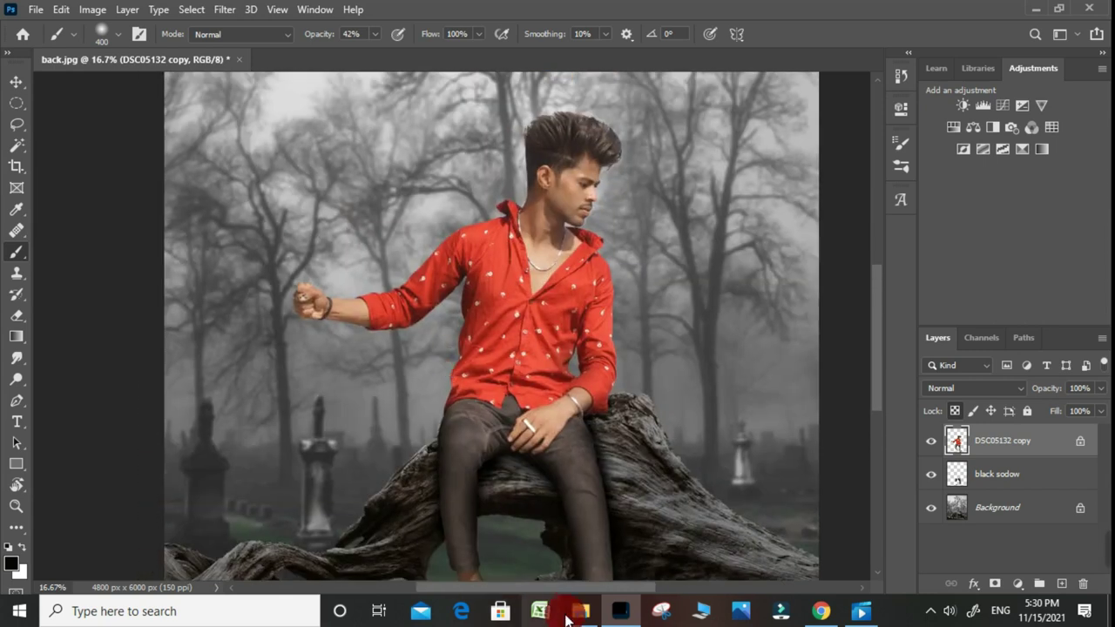
# Return to the burring rosee folder and drag the rose tree' image toward Photoshop.
pyautogui.click(568, 614)
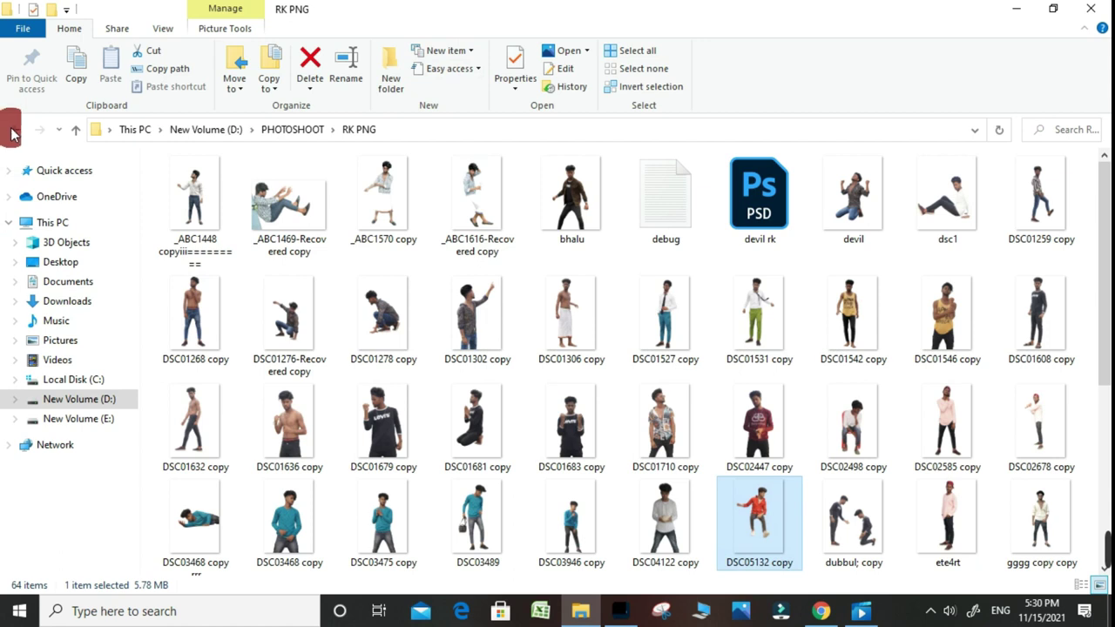
pyautogui.click(12, 131)
pyautogui.click(12, 131)
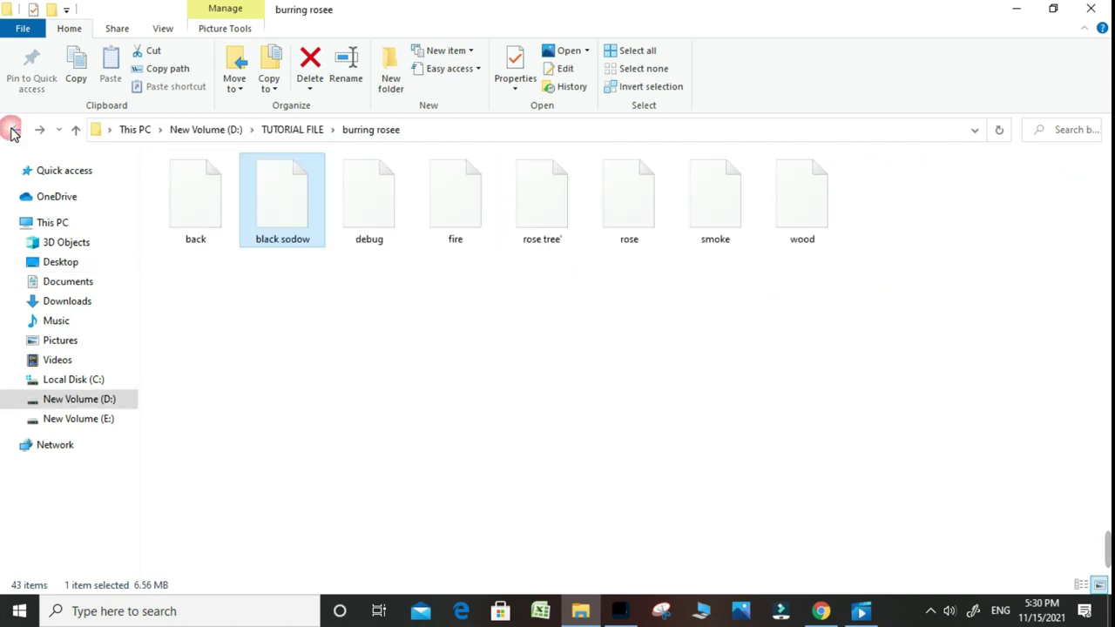
pyautogui.moveTo(549, 201)
pyautogui.mouseDown()
pyautogui.moveTo(617, 618)
pyautogui.moveTo(253, 346)
pyautogui.moveTo(394, 346)
pyautogui.mouseUp()
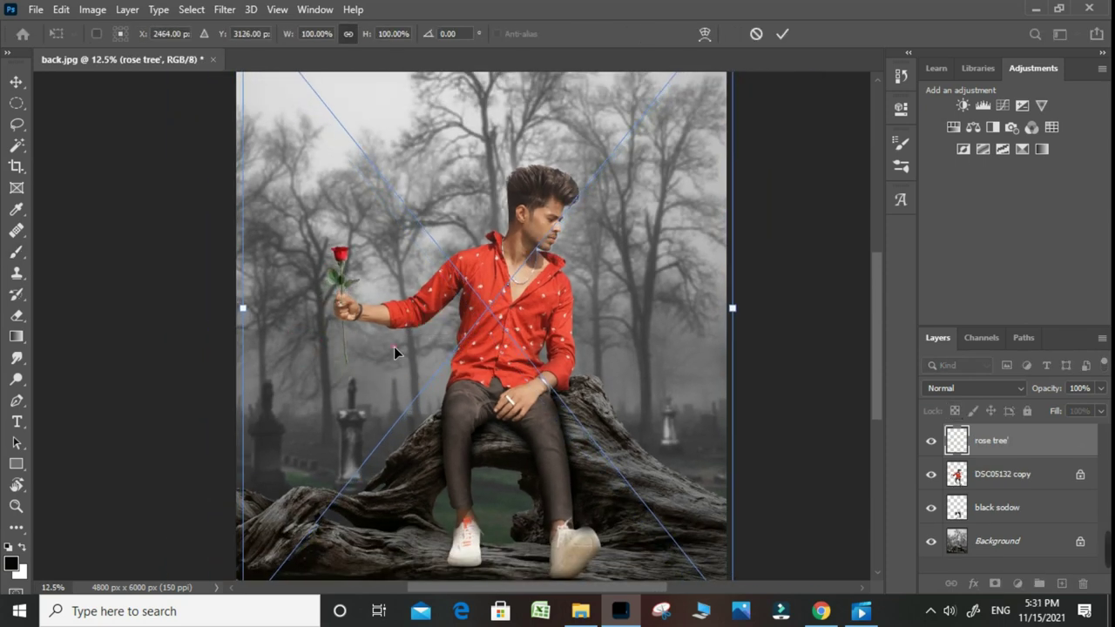
# Position the rose tree' rose in the man's fist, commit it and rasterize the layer.
pyautogui.scroll(1, 368, 349)
pyautogui.scroll(4, 326, 378)
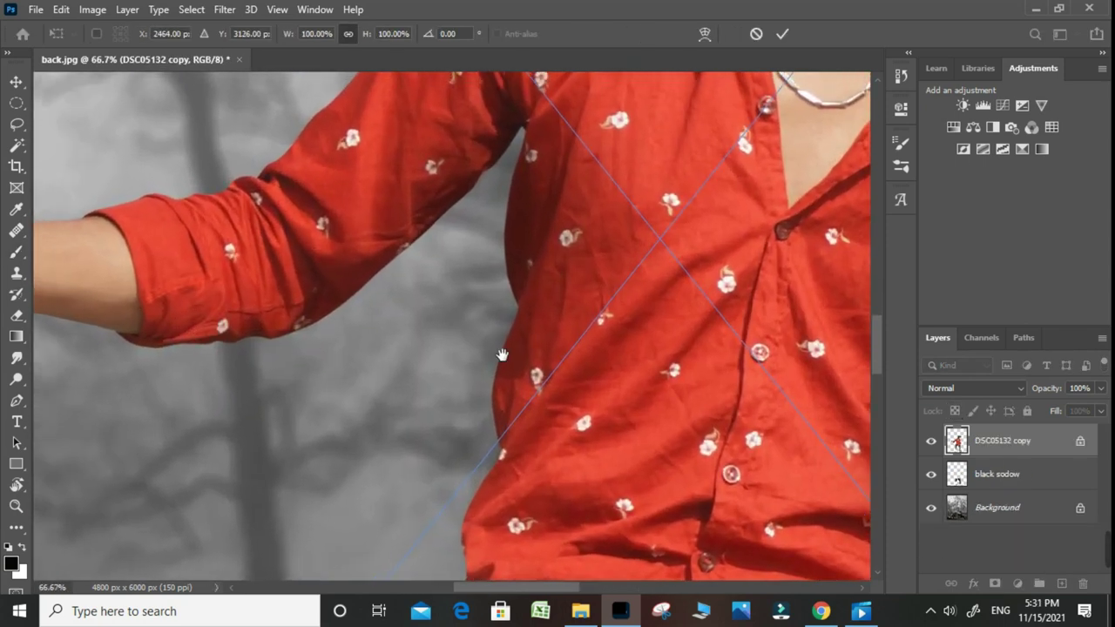
pyautogui.moveTo(406, 416); pyautogui.dragTo(406, 413)
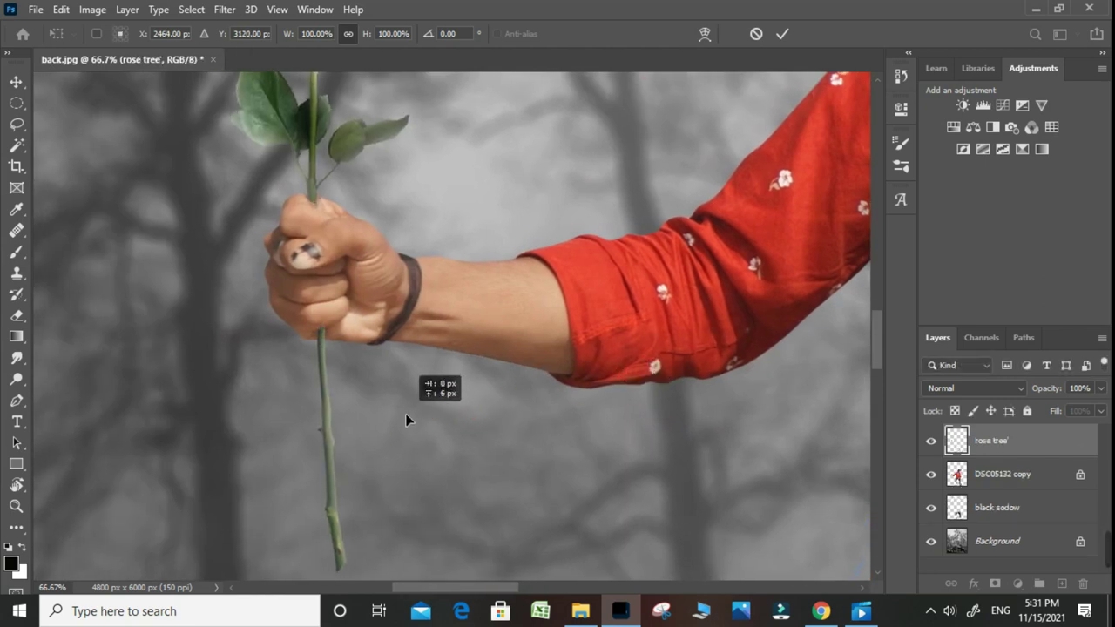
pyautogui.moveTo(405, 413); pyautogui.dragTo(407, 415)
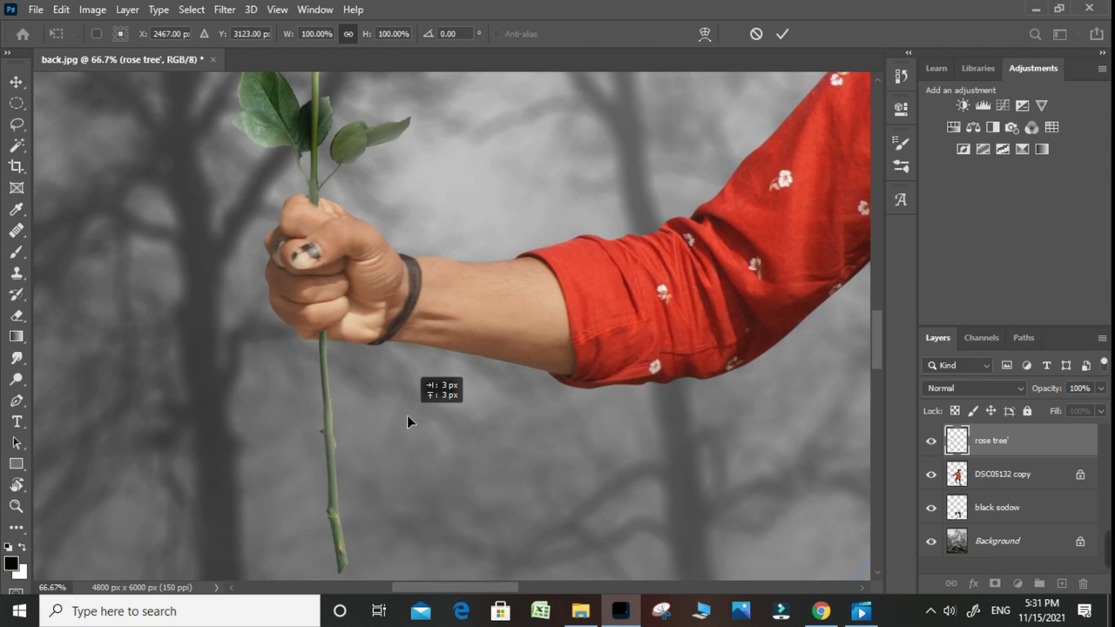
pyautogui.scroll(-1, 407, 415)
pyautogui.scroll(-1, 424, 423)
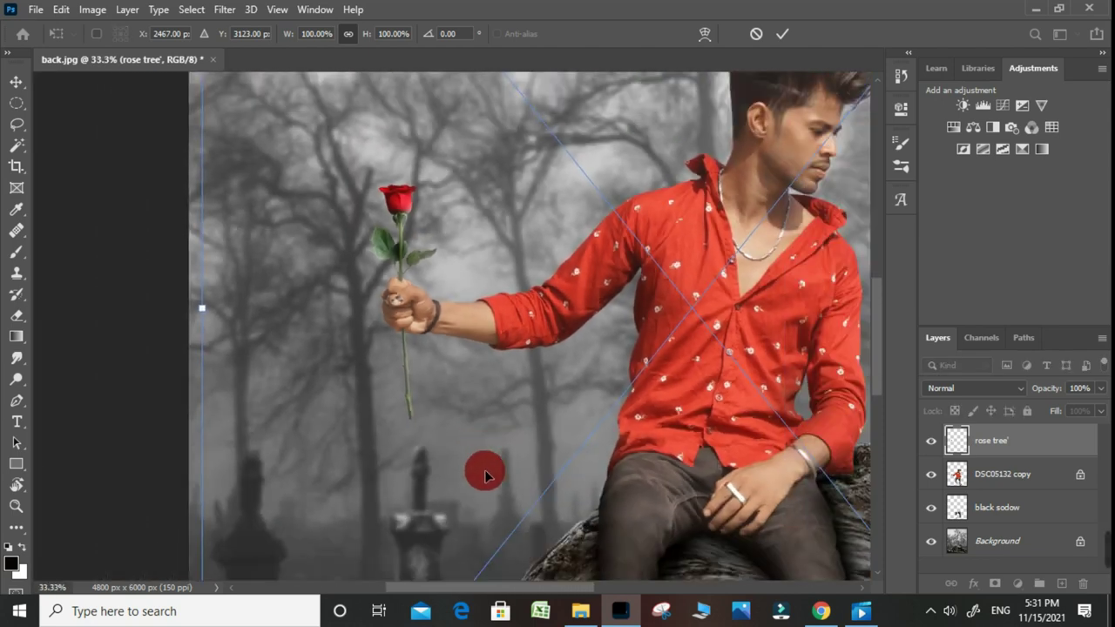
pyautogui.scroll(-2, 485, 474)
pyautogui.scroll(-1, 498, 473)
pyautogui.press('Return')
pyautogui.press('b')
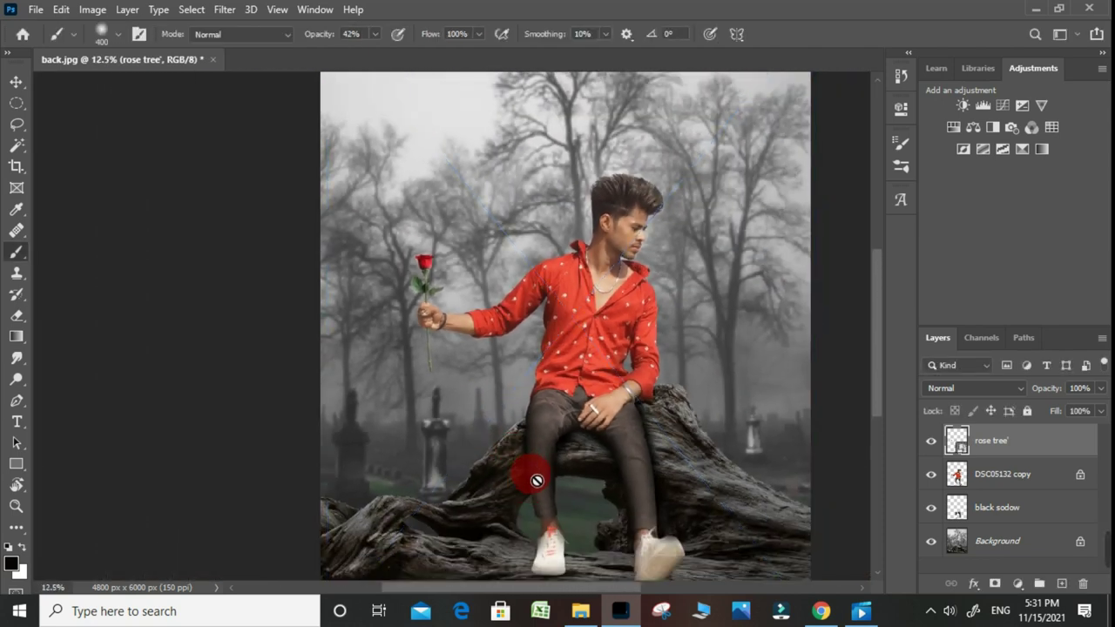
pyautogui.click(536, 480)
pyautogui.click(549, 251)
# Zoom out to the whole image and return to the burring rosee folder, closing a stray spreadsheet.
pyautogui.scroll(1, 535, 393)
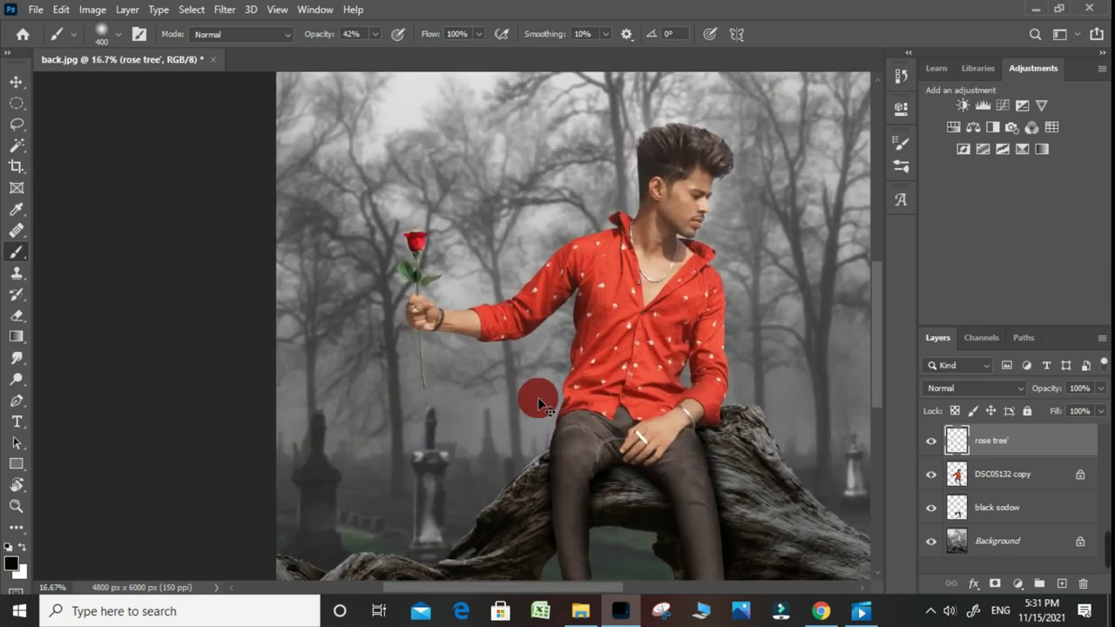
pyautogui.scroll(1, 535, 392)
pyautogui.moveTo(599, 224); pyautogui.dragTo(426, 324)
pyautogui.scroll(1, 426, 325)
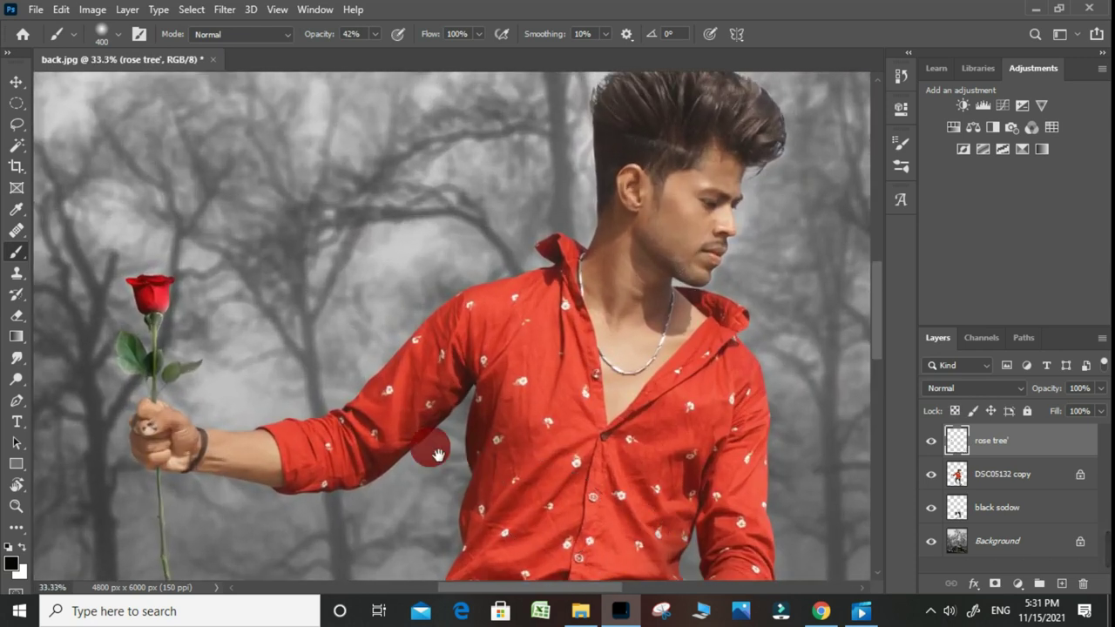
pyautogui.moveTo(325, 460); pyautogui.dragTo(511, 402)
pyautogui.hotkey('ctrl', '-')
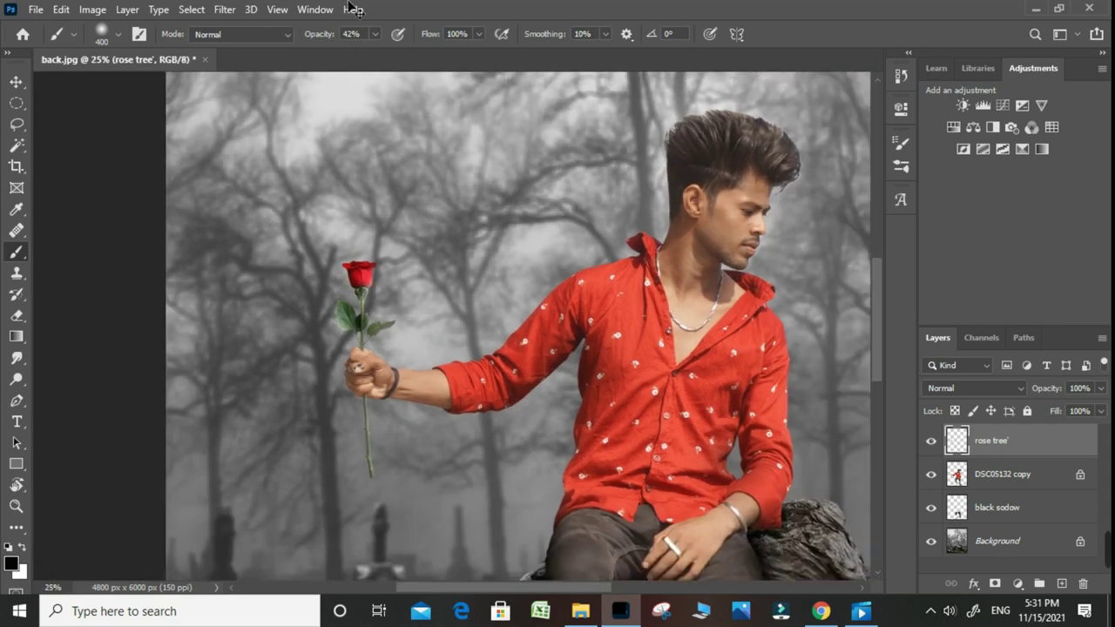
pyautogui.hotkey('ctrl', '-')
pyautogui.hotkey('ctrl', '-')
pyautogui.hotkey('ctrl', '-')
pyautogui.click(540, 611)
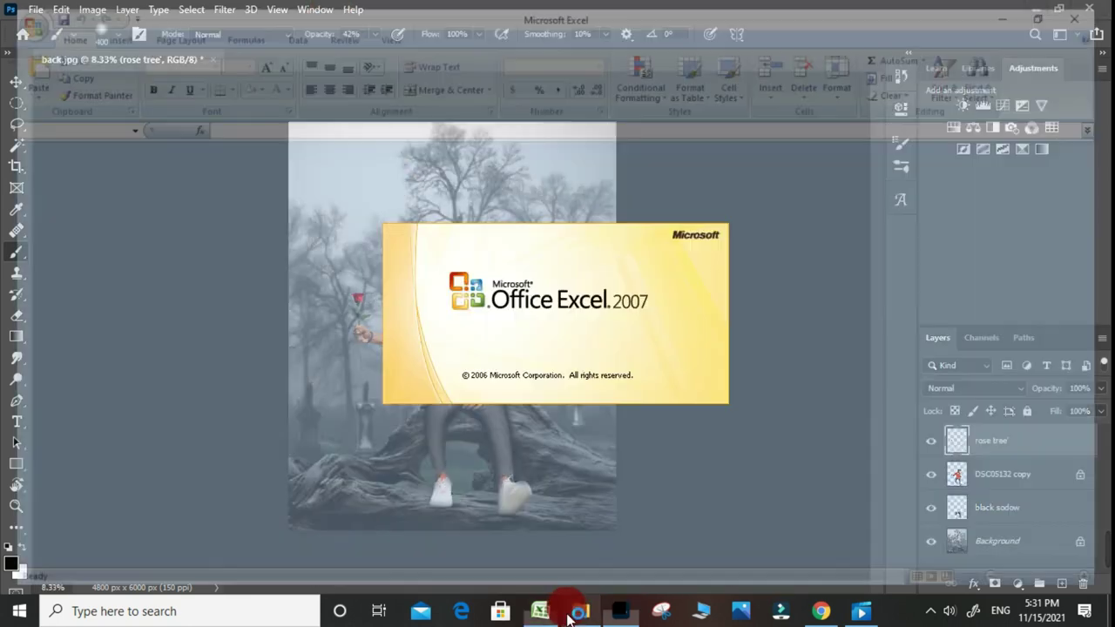
pyautogui.click(1100, 7)
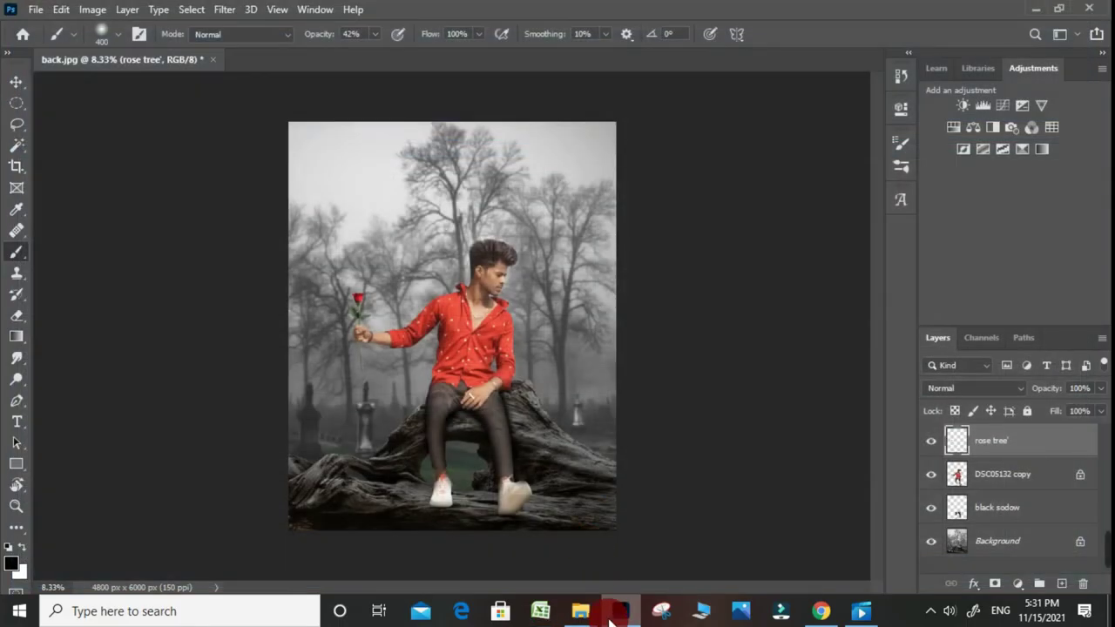
pyautogui.click(592, 617)
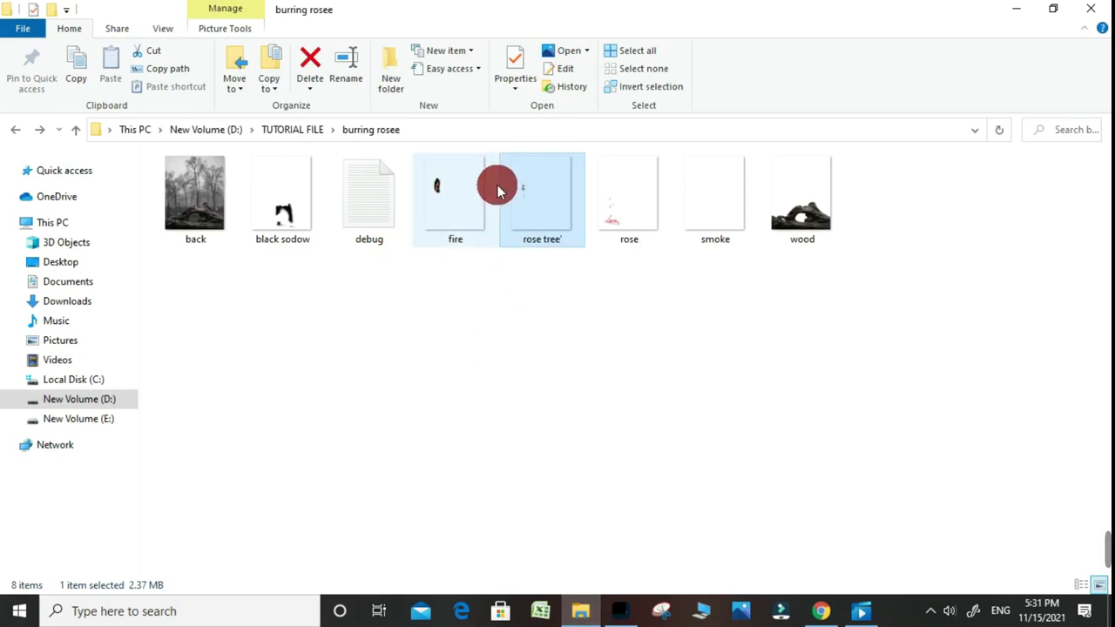
# Place the rose petals image on the log, commit it and rasterize the layer.
pyautogui.moveTo(627, 234)
pyautogui.mouseDown()
pyautogui.moveTo(621, 617)
pyautogui.moveTo(497, 542)
pyautogui.mouseUp()
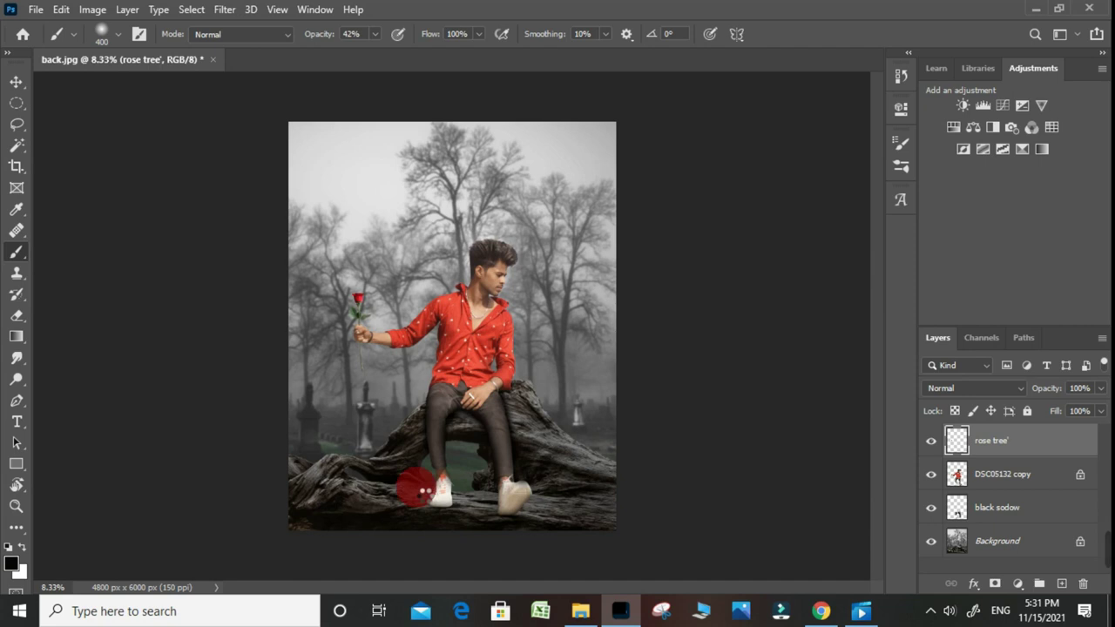
pyautogui.moveTo(424, 491); pyautogui.dragTo(428, 484)
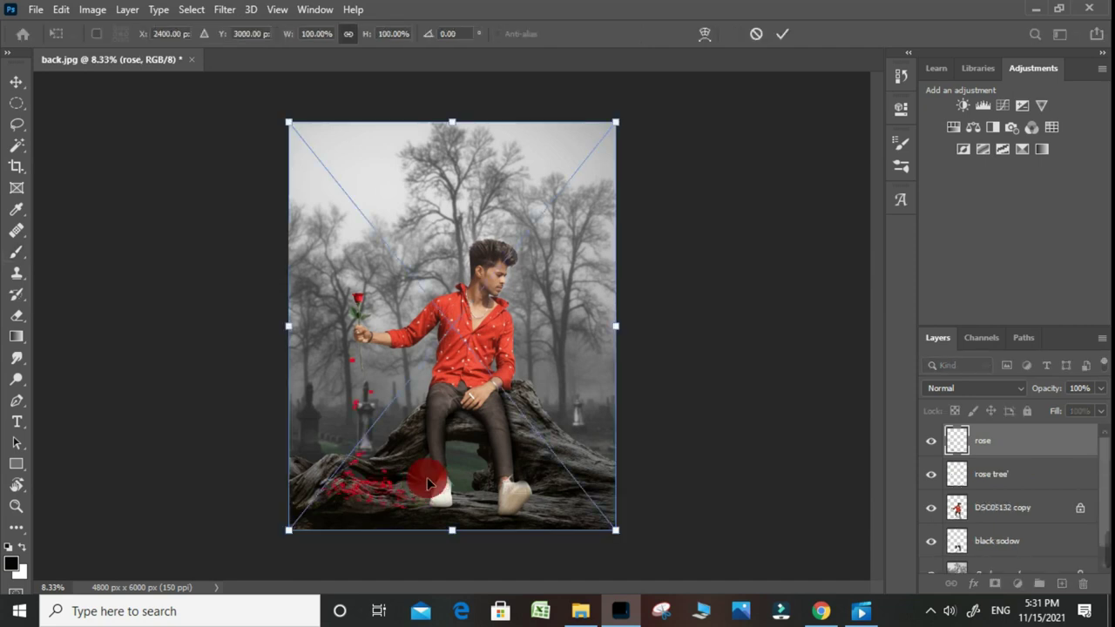
pyautogui.doubleClick(416, 421)
pyautogui.press('b')
pyautogui.click(416, 421)
pyautogui.click(544, 249)
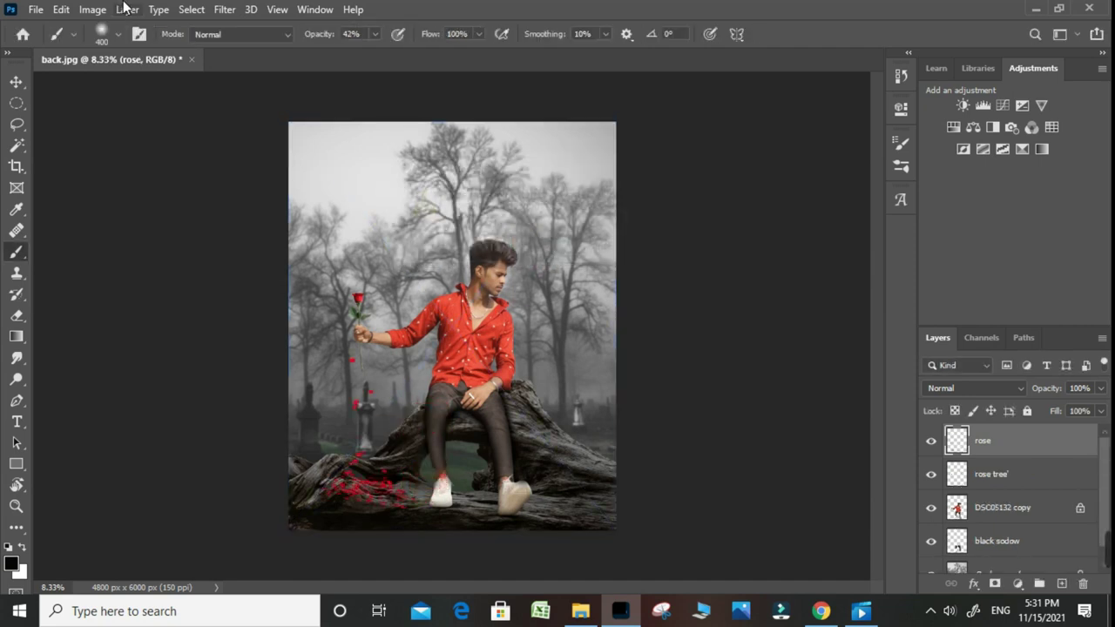
pyautogui.click(220, 11)
pyautogui.moveTo(235, 193)
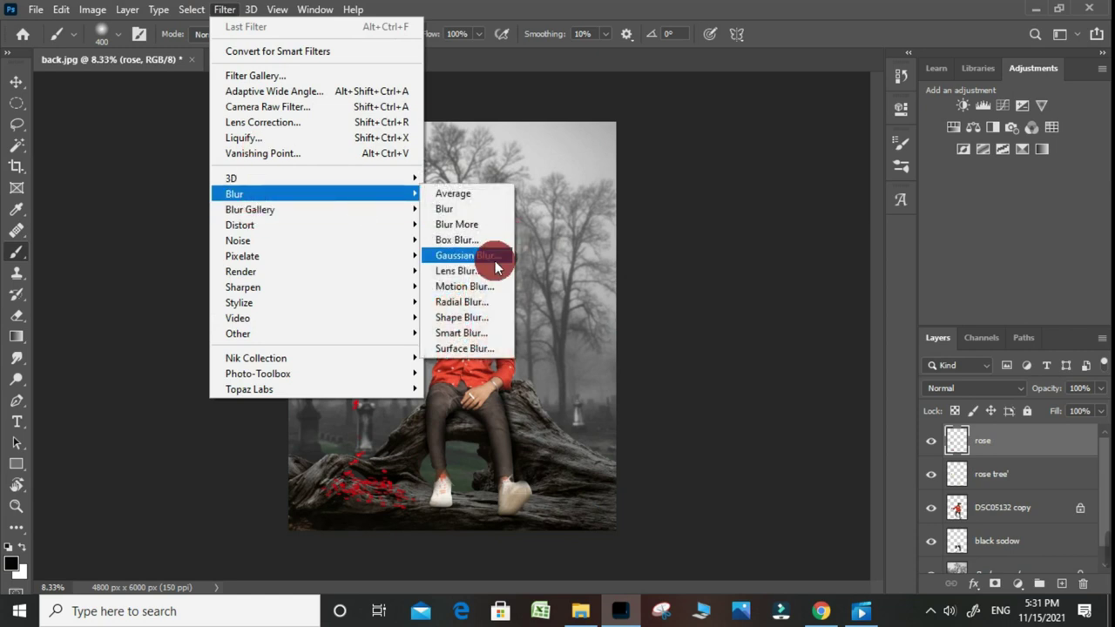
# Apply Motion Blur (angle -80°, distance 30 px) to the petals, then drag in the smoke image.
pyautogui.click(476, 287)
pyautogui.moveTo(612, 459); pyautogui.dragTo(601, 459)
pyautogui.click(492, 523)
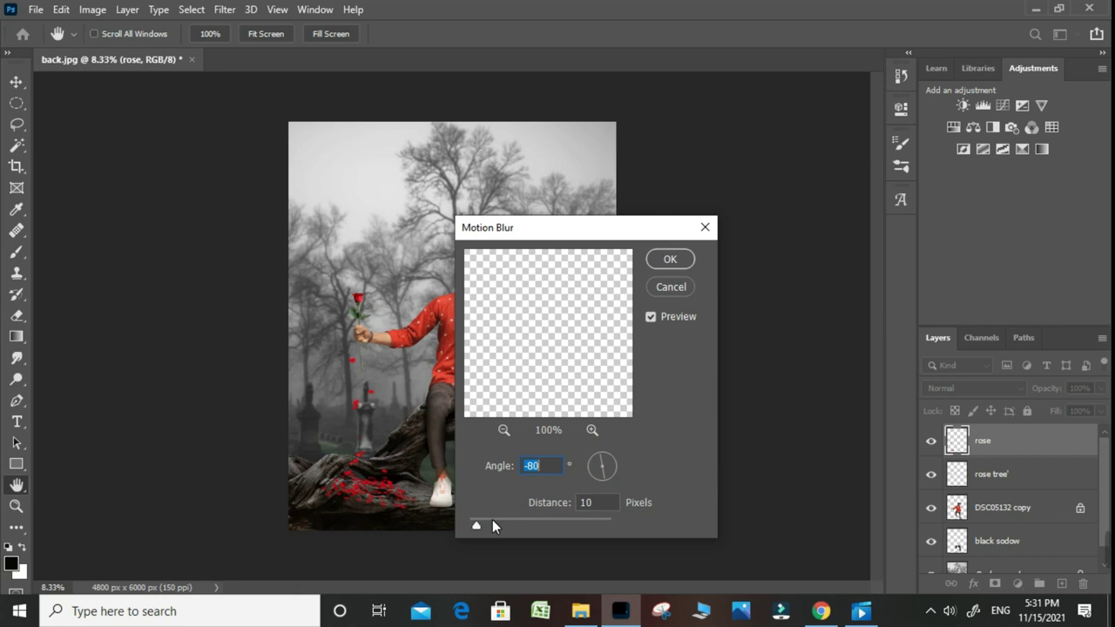
pyautogui.click(667, 258)
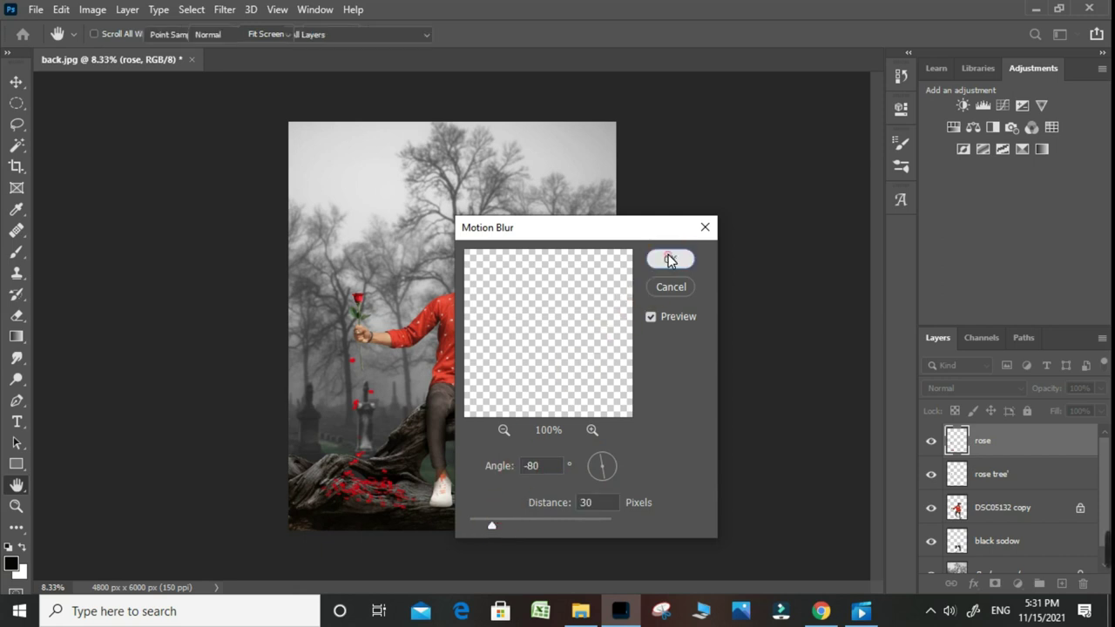
pyautogui.click(580, 610)
pyautogui.moveTo(713, 186)
pyautogui.mouseDown()
pyautogui.moveTo(629, 620)
pyautogui.moveTo(491, 486)
pyautogui.mouseUp()
# Commit and rasterize the smoke layer, then drag the fire image onto the canvas.
pyautogui.press('Return')
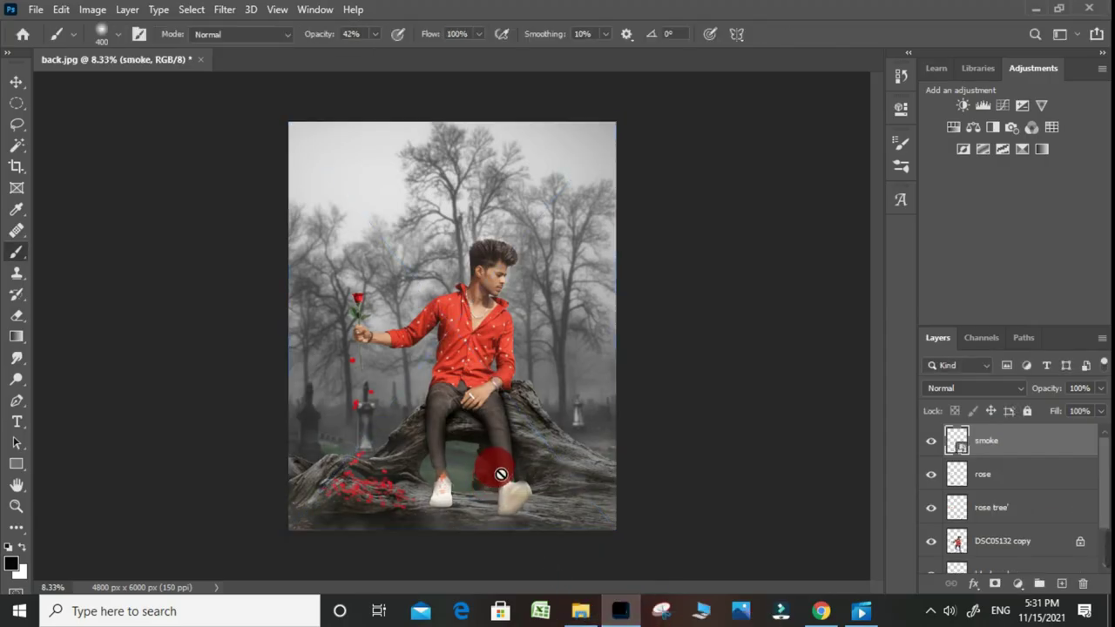
pyautogui.click(506, 319)
pyautogui.click(533, 249)
pyautogui.click(570, 613)
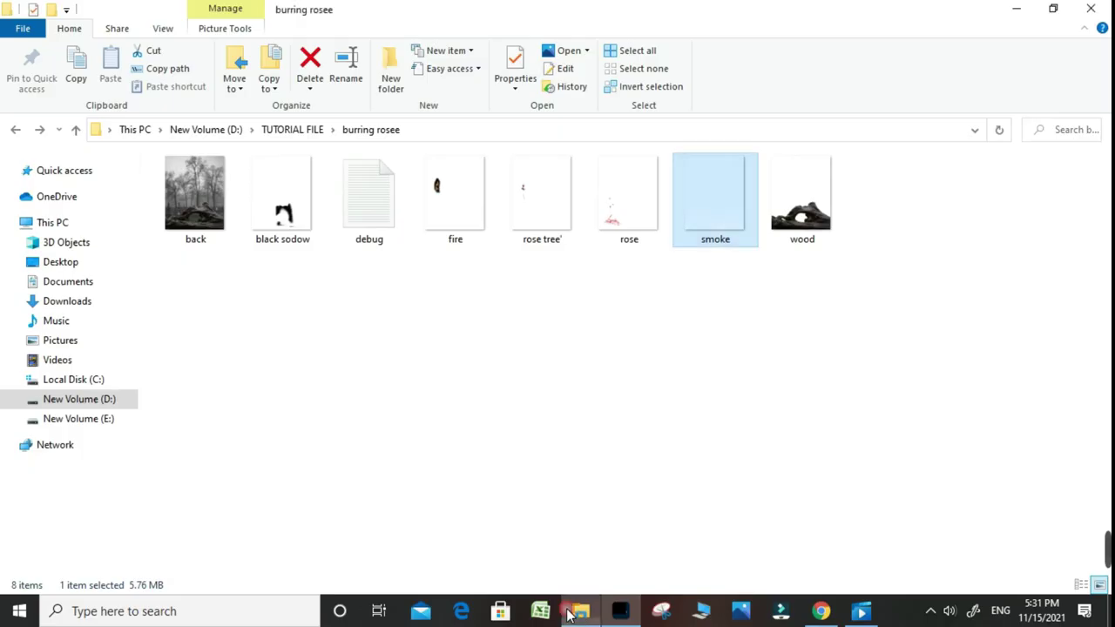
pyautogui.moveTo(448, 213); pyautogui.dragTo(430, 290)
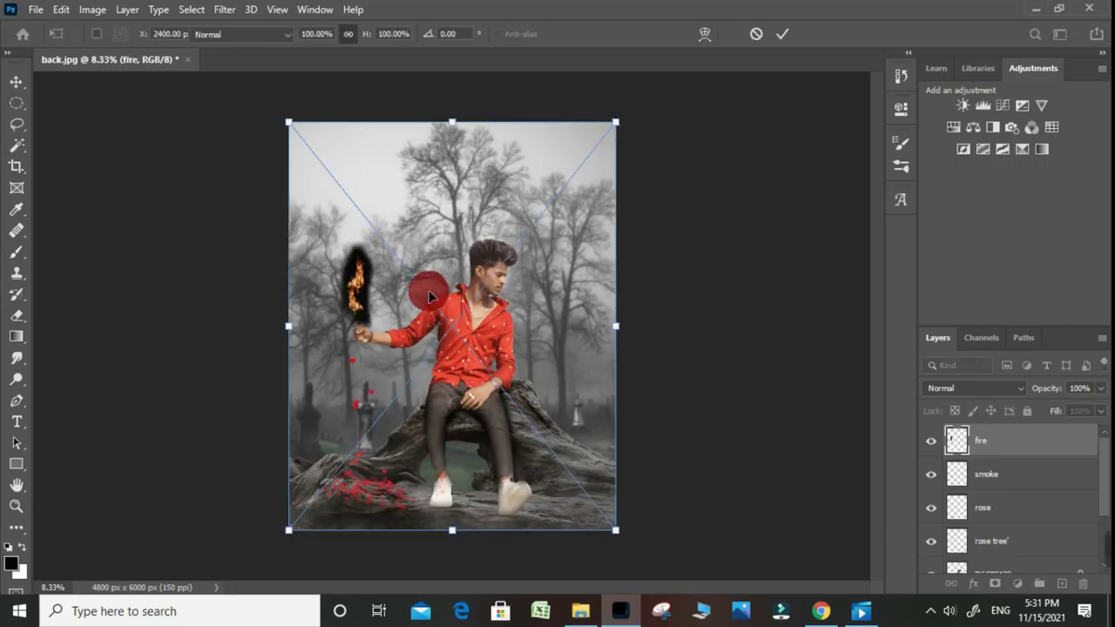
# Commit the fire, move it below the rose, rasterize it and set its blend mode to Screen.
pyautogui.press('Return')
pyautogui.hotkey('ctrl', '[')
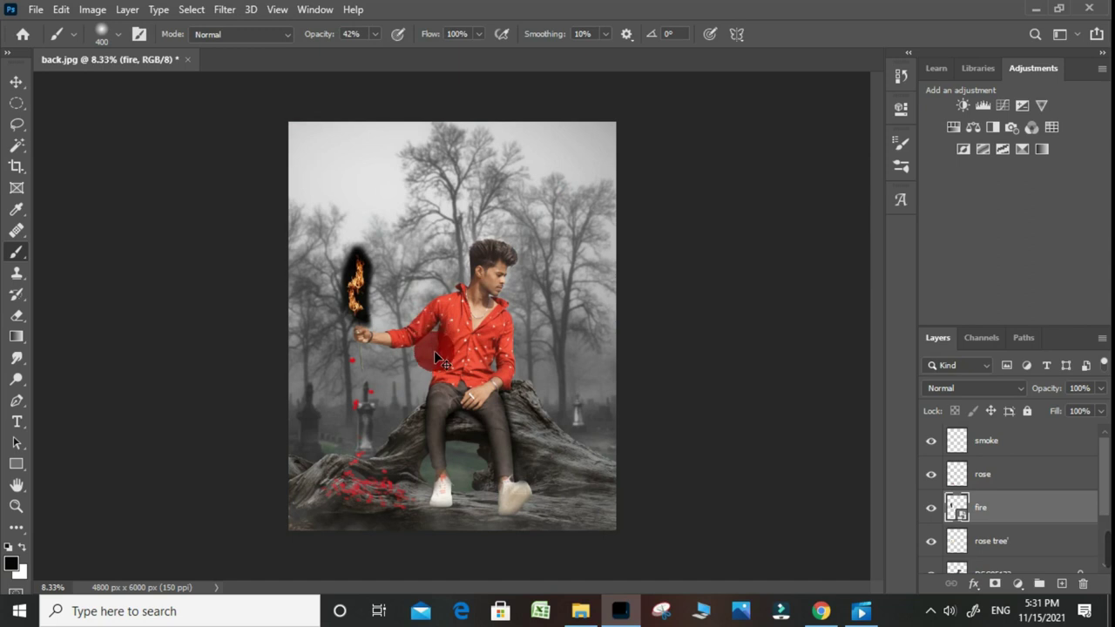
pyautogui.click(528, 245)
pyautogui.click(951, 388)
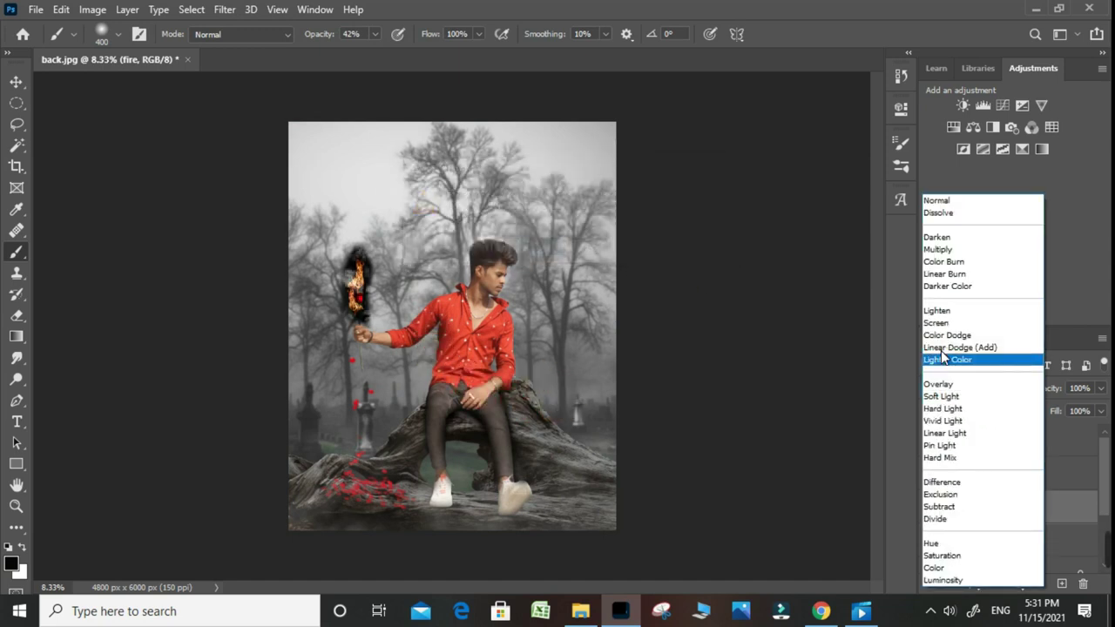
pyautogui.click(937, 324)
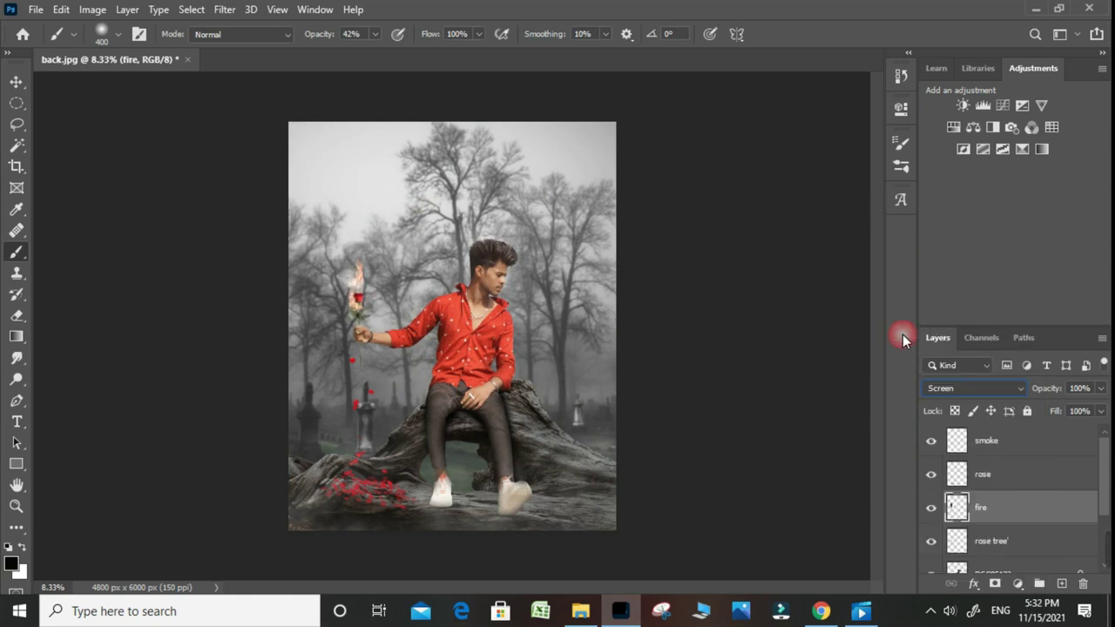
pyautogui.scroll(1, 357, 318)
pyautogui.scroll(1, 357, 318)
# Nudge the fire layer about 27 px right and 60 px down onto the rose head, then commit it.
pyautogui.scroll(1, 357, 318)
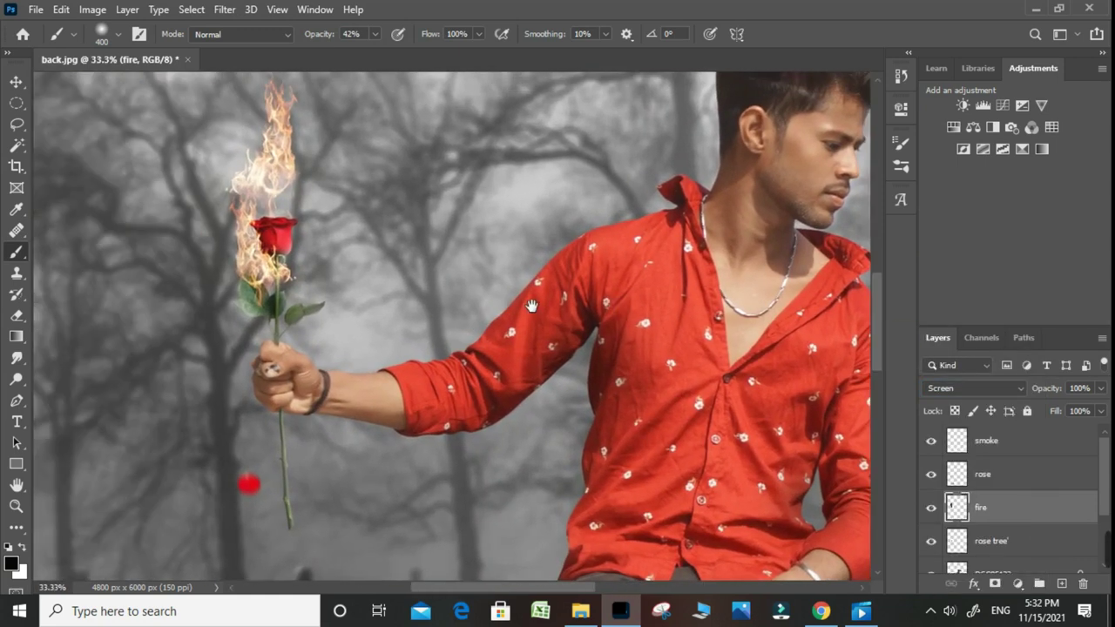
pyautogui.scroll(1, 357, 318)
pyautogui.click(626, 371)
pyautogui.hotkey('ctrl', 't')
pyautogui.moveTo(376, 308)
pyautogui.mouseDown()
pyautogui.moveTo(386, 307)
pyautogui.moveTo(383, 333)
pyautogui.mouseUp()
pyautogui.press('Return')
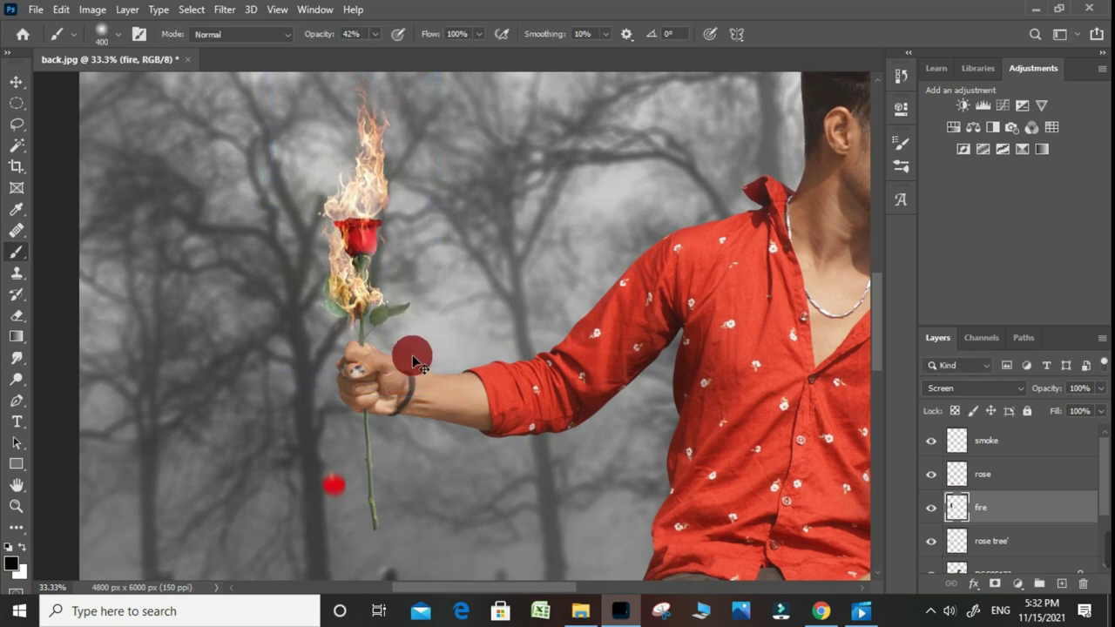
pyautogui.scroll(-3, 418, 366)
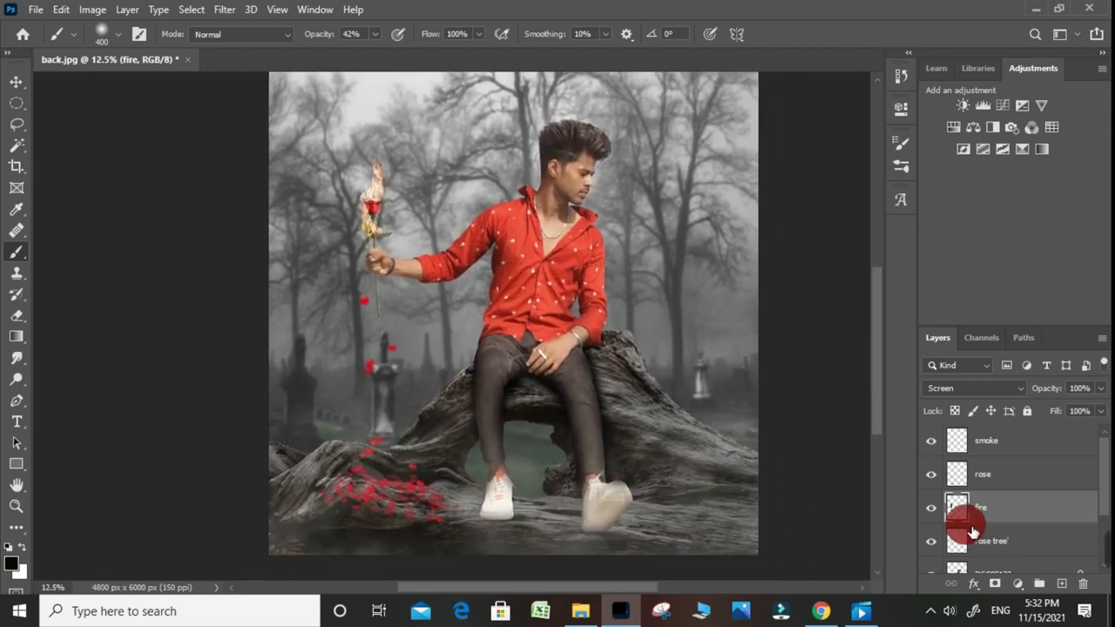
pyautogui.scroll(-1, 523, 440)
pyautogui.scroll(1, 566, 567)
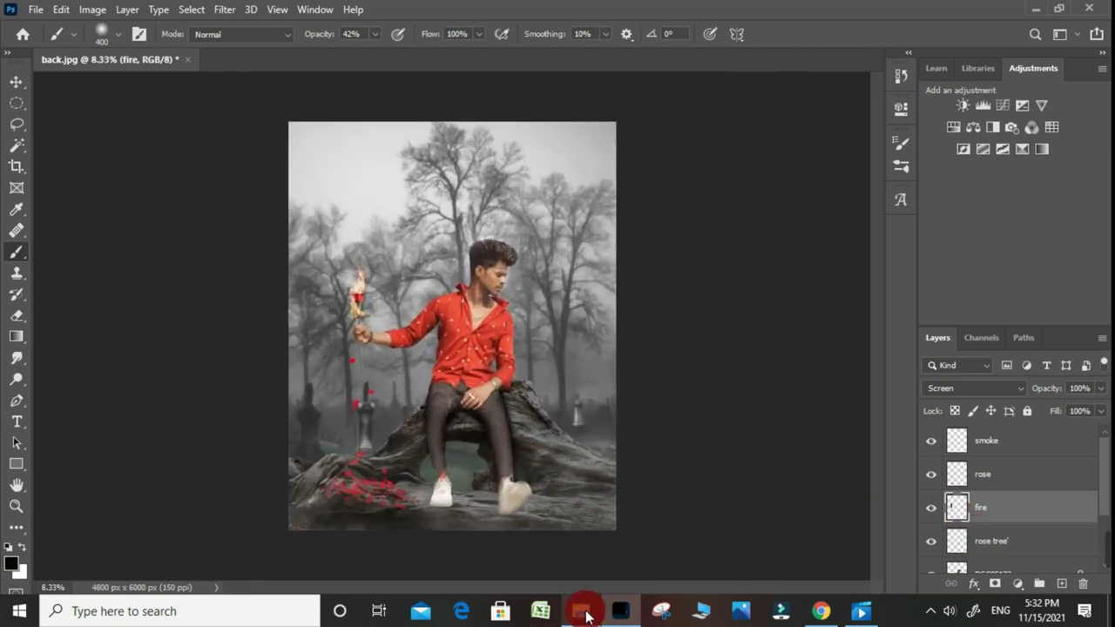
pyautogui.click(582, 613)
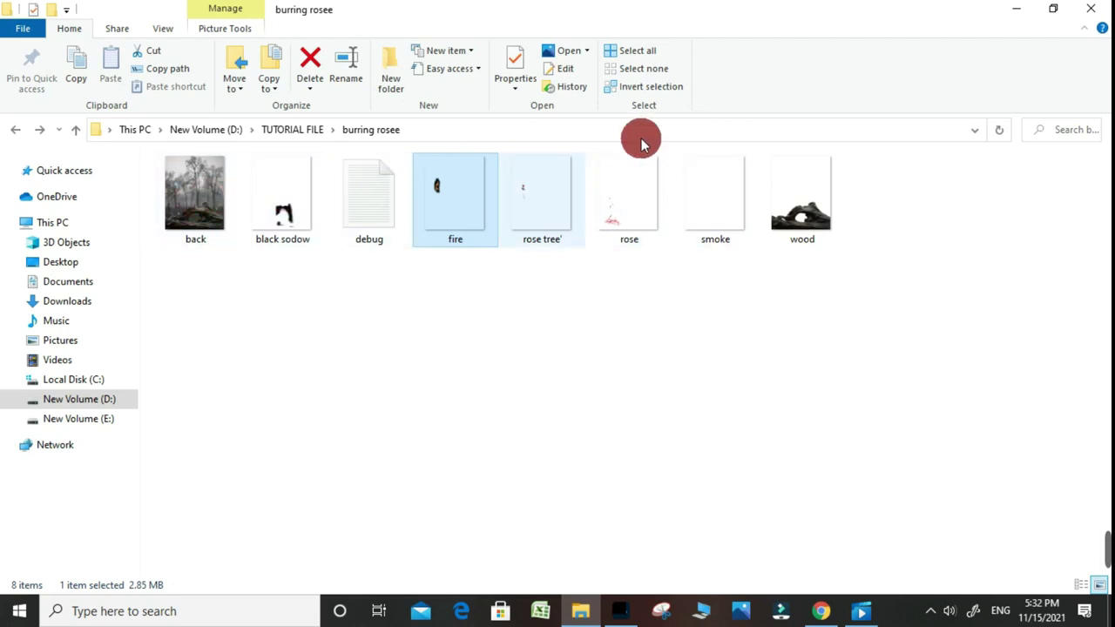
pyautogui.click(1019, 9)
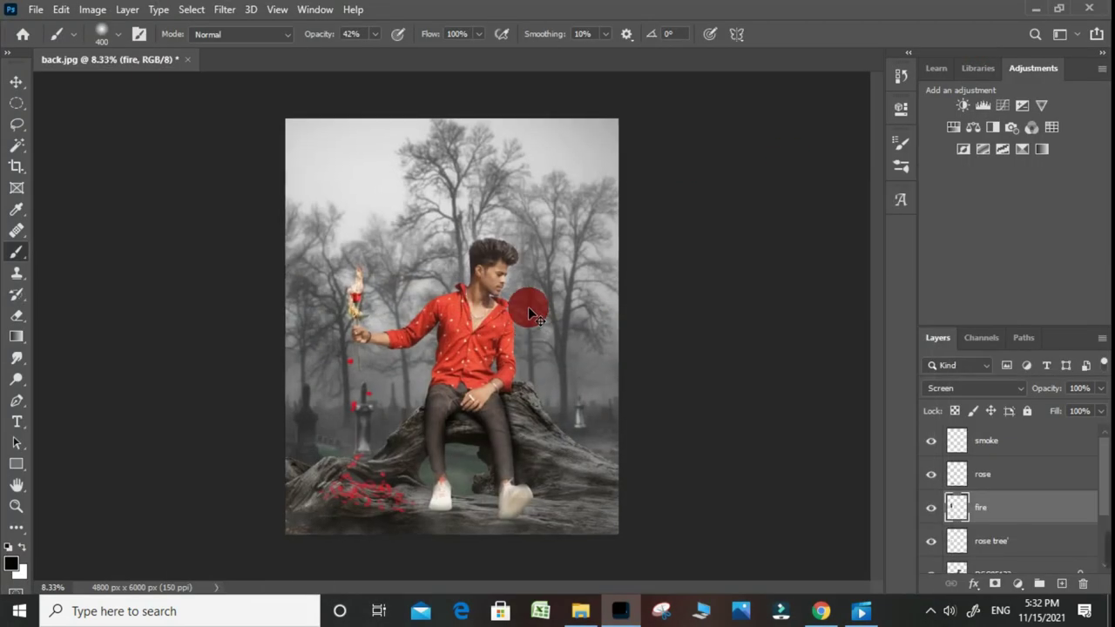
pyautogui.hotkey('ctrl', '+')
pyautogui.hotkey('ctrl', '+')
pyautogui.moveTo(450, 445); pyautogui.dragTo(439, 423)
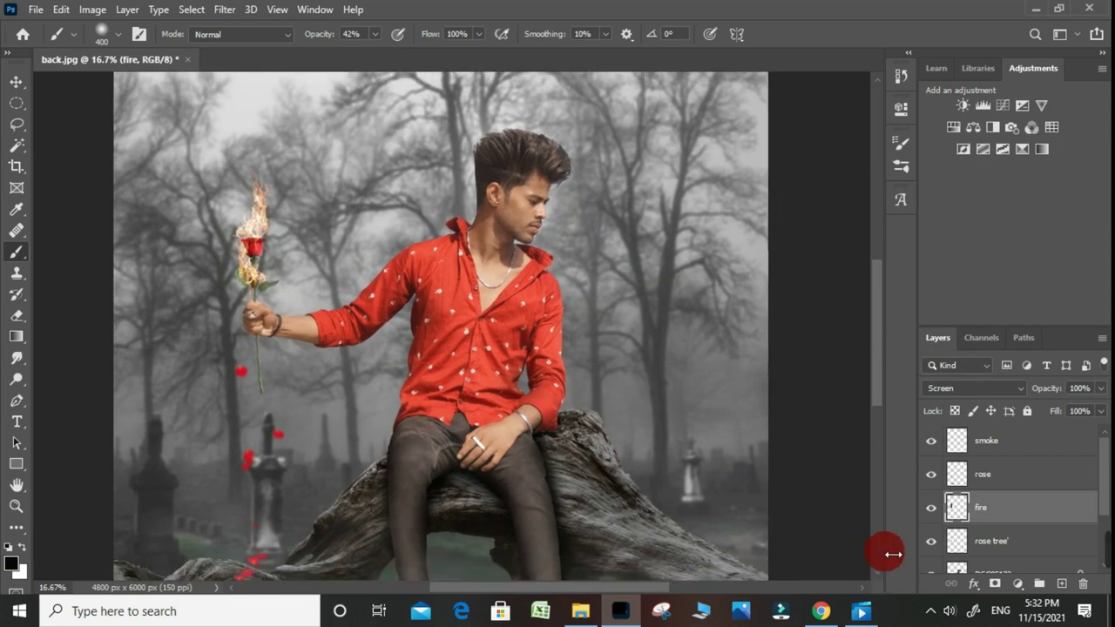
# Add a Selective Color layer above DSC05132 copy with Reds Black +20 and Yellow +1.
pyautogui.scroll(-3, 983, 528)
pyautogui.click(1002, 489)
pyautogui.click(1017, 584)
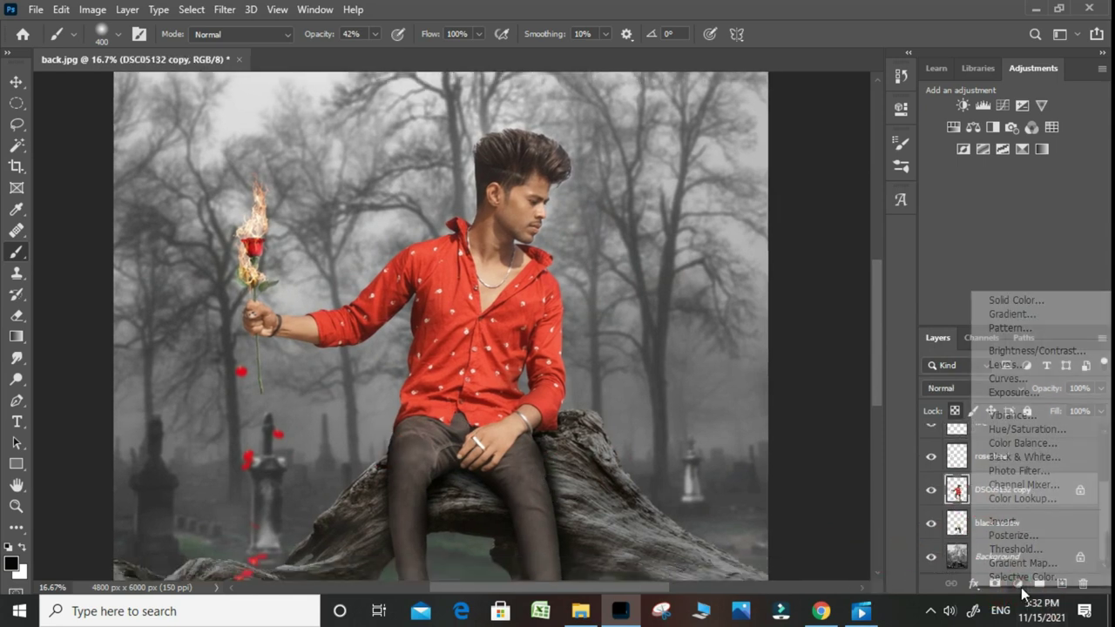
pyautogui.click(1024, 576)
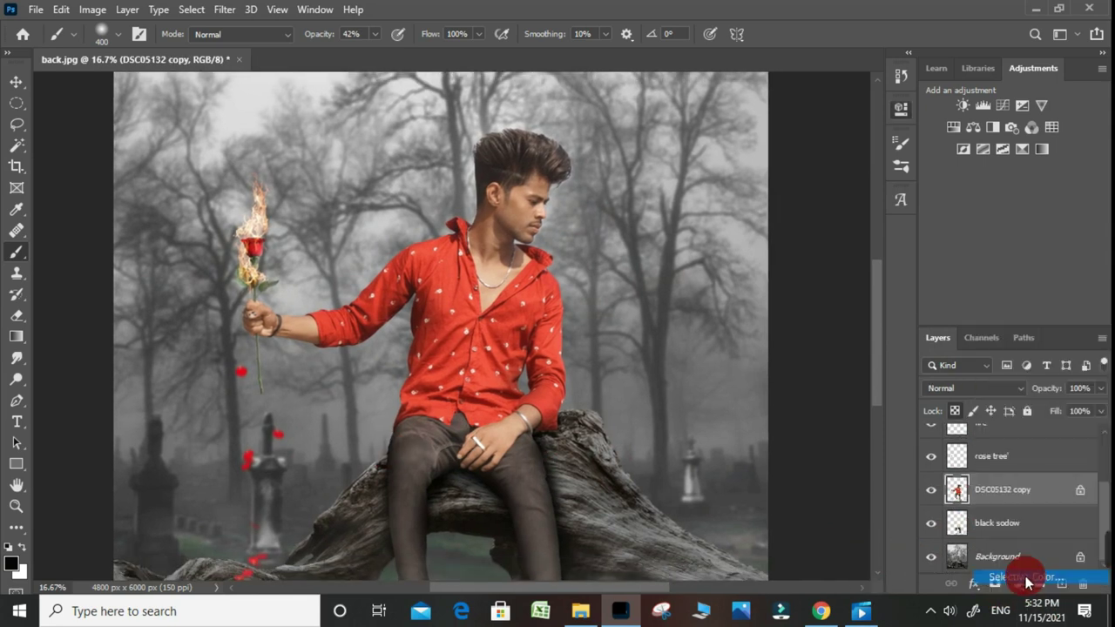
pyautogui.click(762, 246)
pyautogui.moveTo(770, 248); pyautogui.dragTo(771, 254)
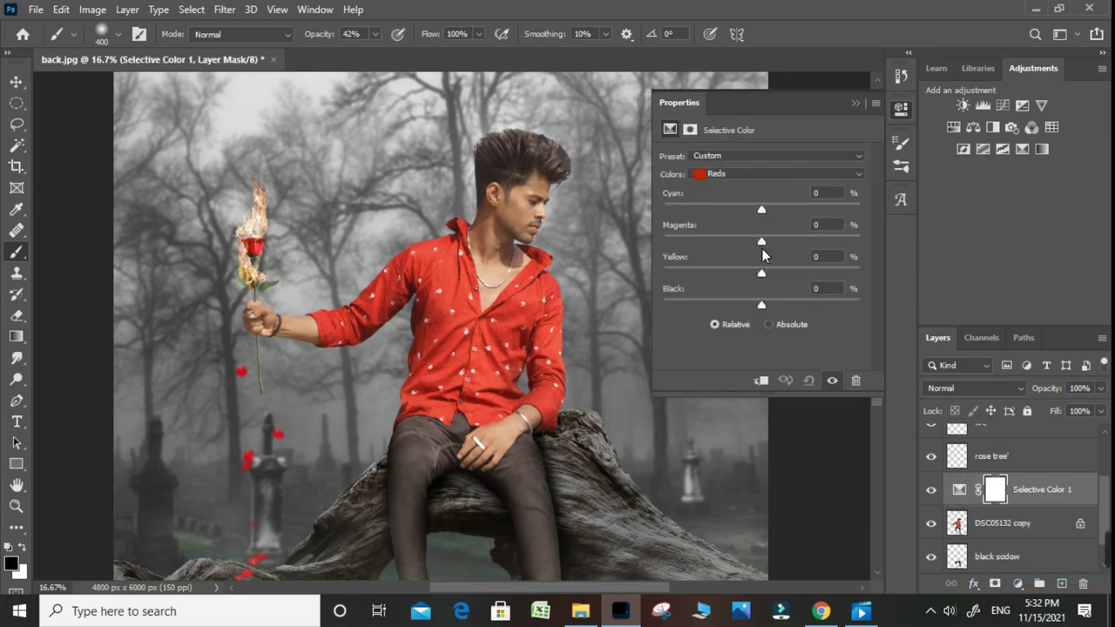
pyautogui.moveTo(842, 308)
pyautogui.mouseDown()
pyautogui.moveTo(706, 320)
pyautogui.moveTo(781, 314)
pyautogui.moveTo(760, 273)
pyautogui.moveTo(762, 283)
pyautogui.mouseUp()
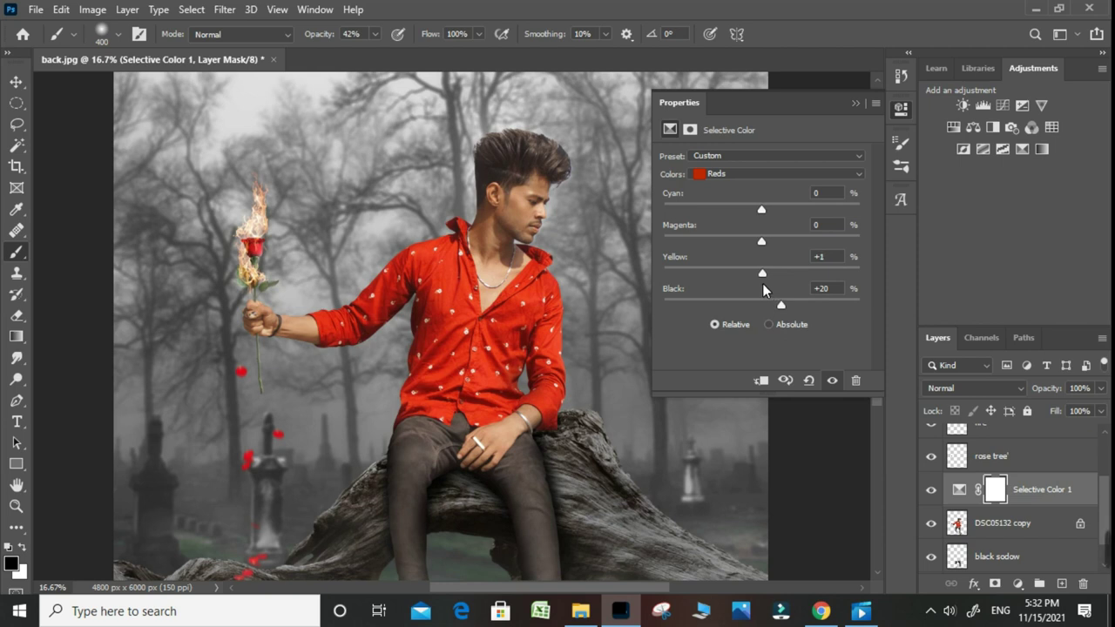
pyautogui.click(729, 182)
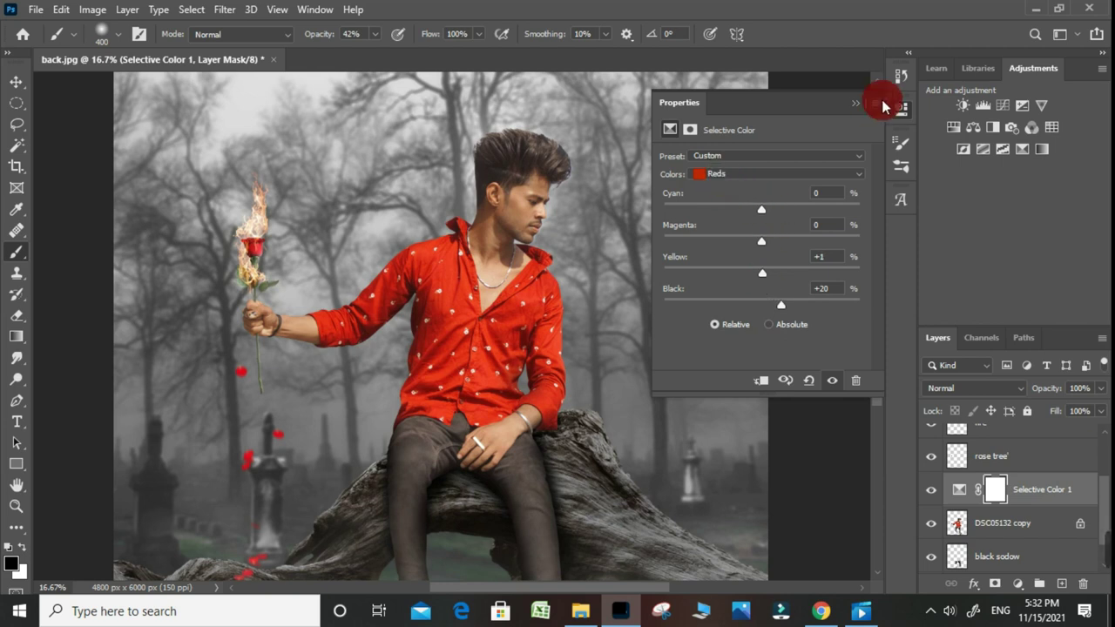
pyautogui.click(854, 105)
# Add a Levels adjustment layer with the output white level lowered to 205.
pyautogui.click(1023, 583)
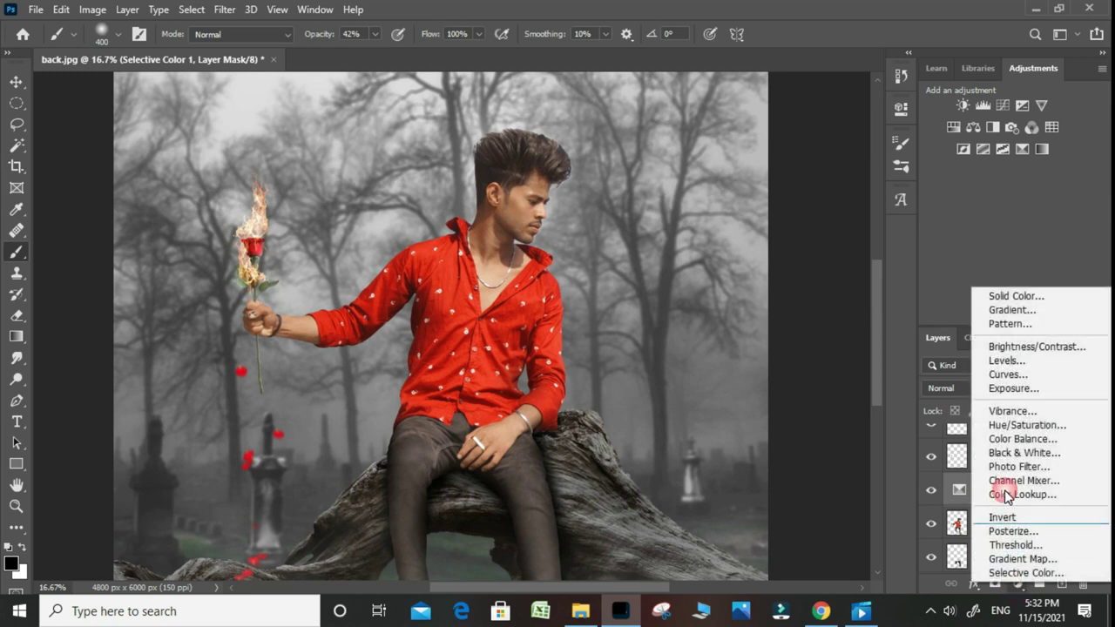
pyautogui.click(1004, 366)
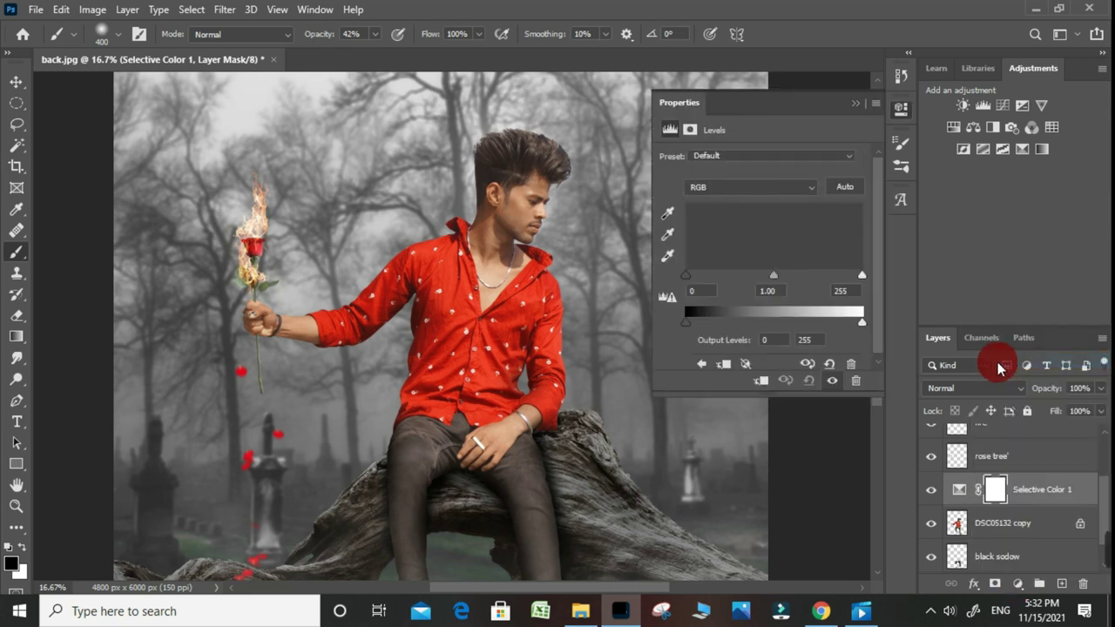
pyautogui.moveTo(861, 323)
pyautogui.mouseDown()
pyautogui.moveTo(806, 328)
pyautogui.moveTo(827, 324)
pyautogui.mouseUp()
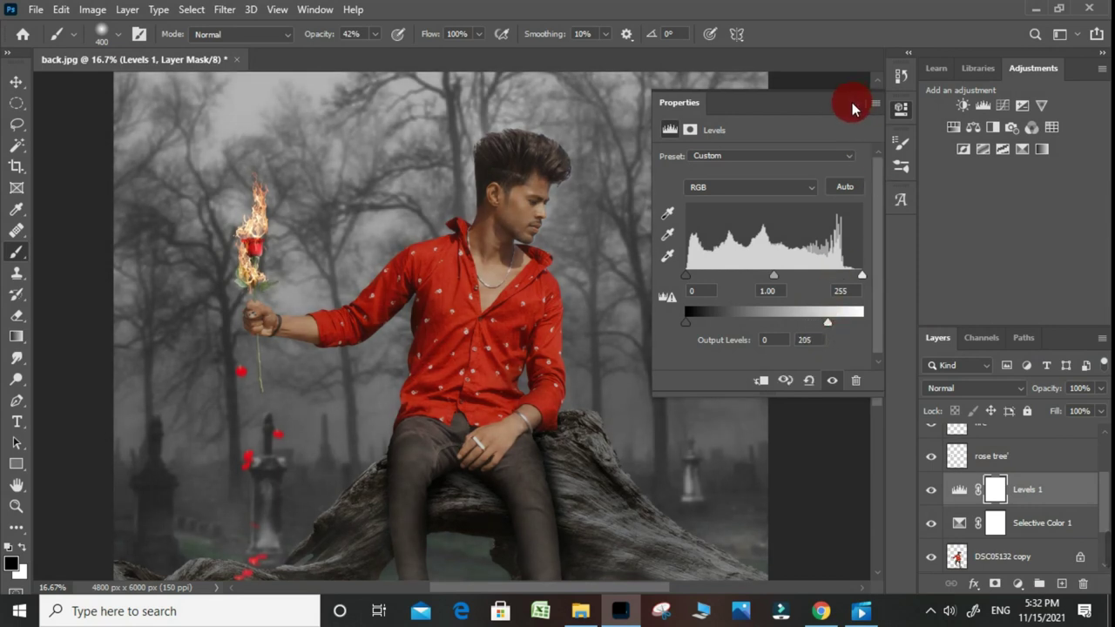
pyautogui.click(852, 102)
pyautogui.hotkey('ctrl', '+')
pyautogui.hotkey('ctrl', '+')
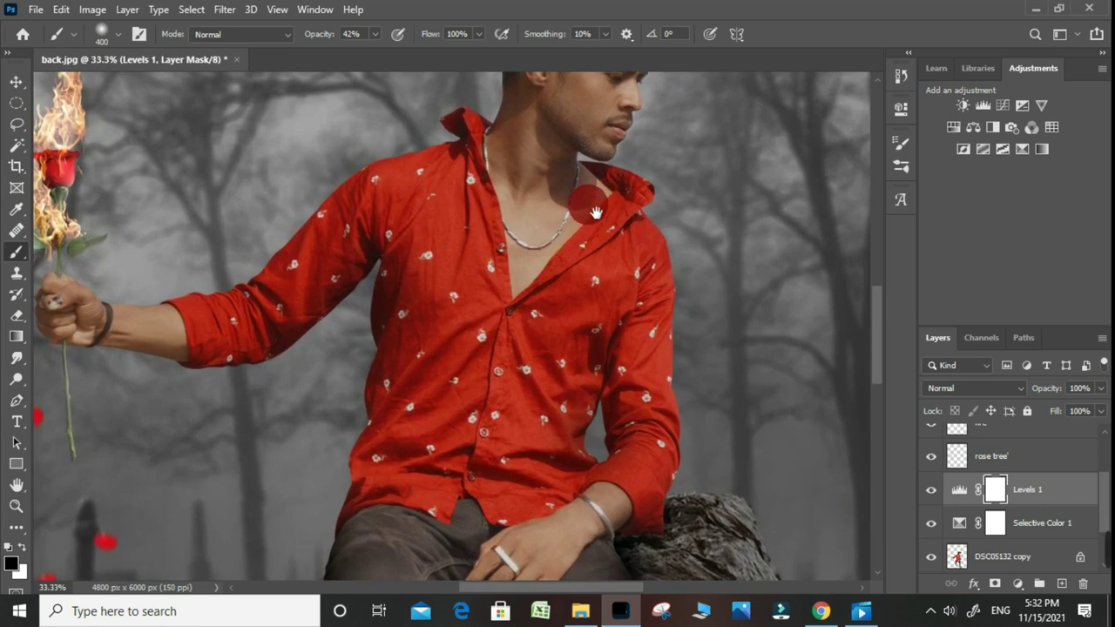
# Paint black on the Levels 1 mask over the chin, collar and chest.
pyautogui.moveTo(539, 271); pyautogui.dragTo(539, 332)
pyautogui.moveTo(567, 236); pyautogui.dragTo(582, 262)
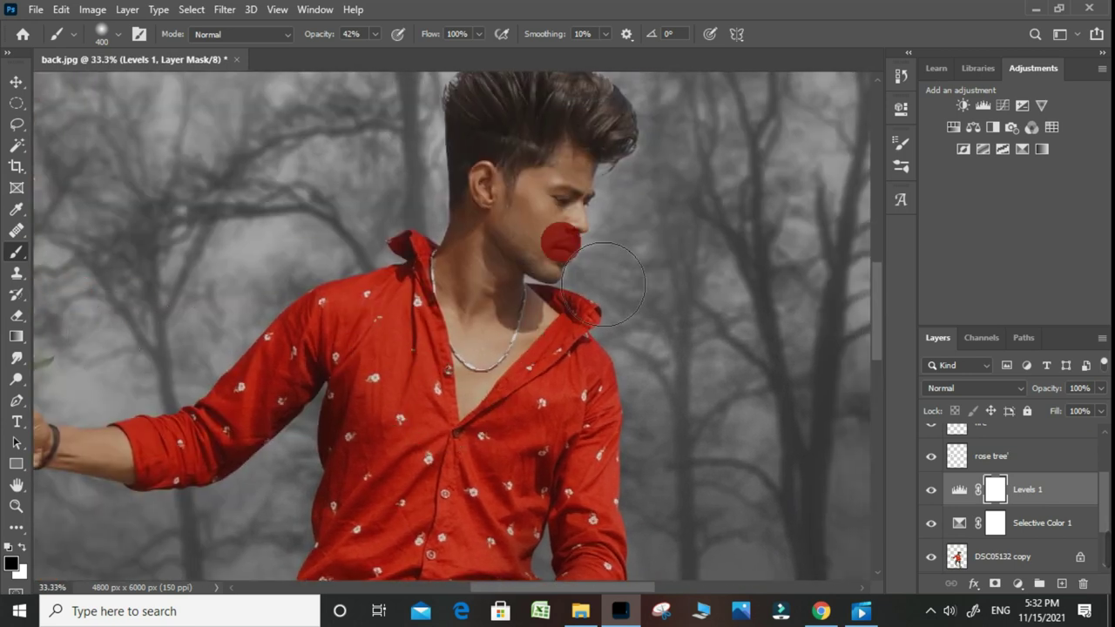
pyautogui.moveTo(567, 219); pyautogui.dragTo(542, 312)
pyautogui.moveTo(530, 372); pyautogui.dragTo(574, 347)
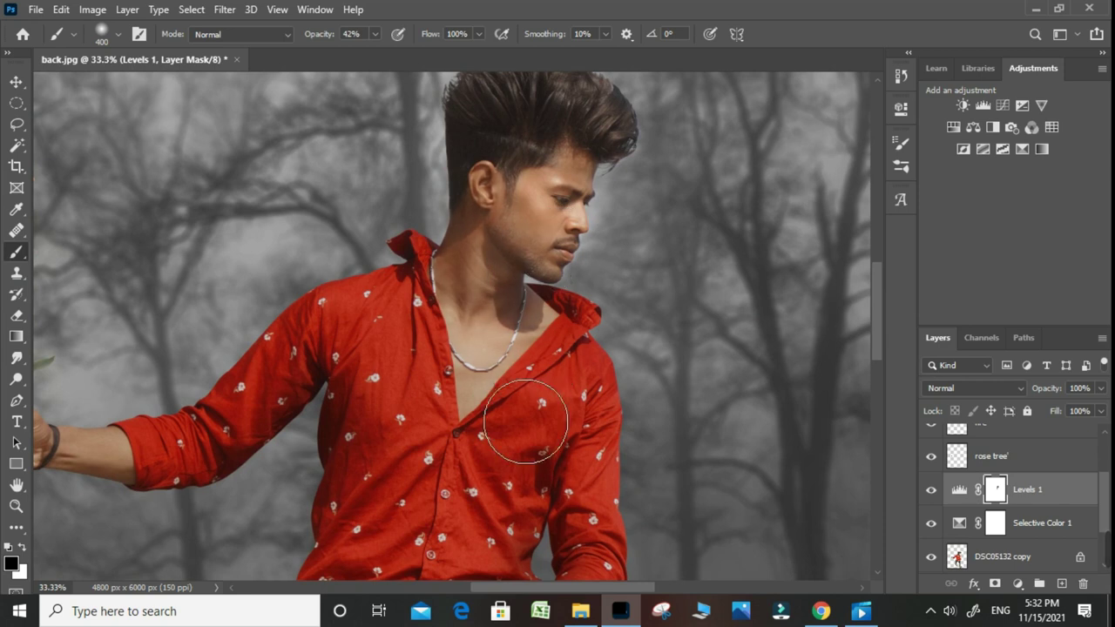
# Mask the forearm and wrist too, then add an empty layer above the man's photo.
pyautogui.moveTo(464, 438); pyautogui.dragTo(567, 277)
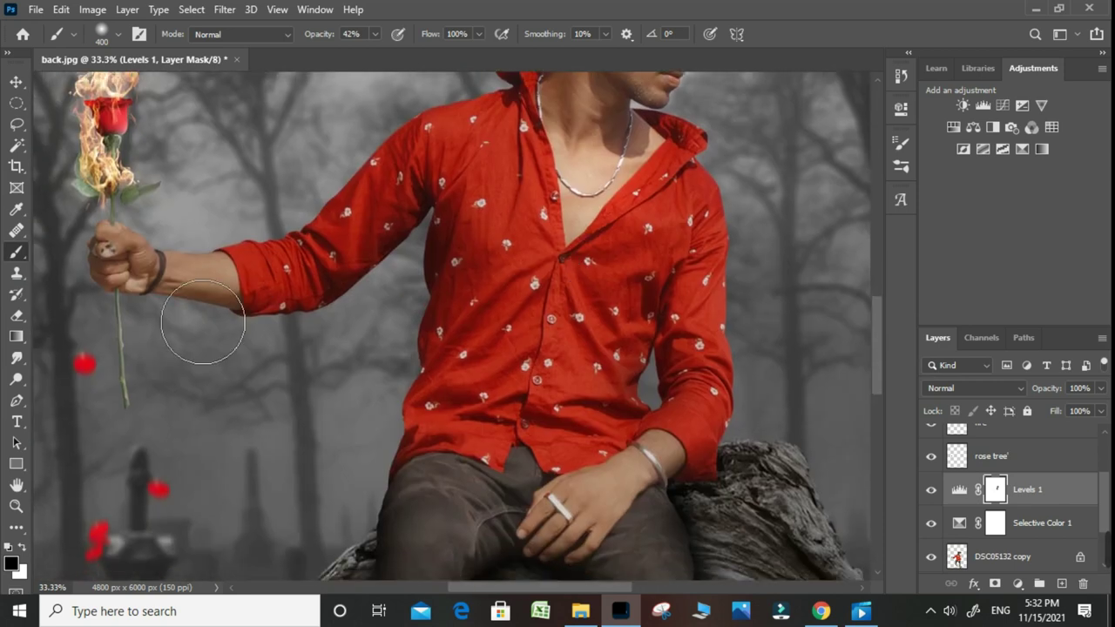
pyautogui.moveTo(187, 300); pyautogui.dragTo(249, 331)
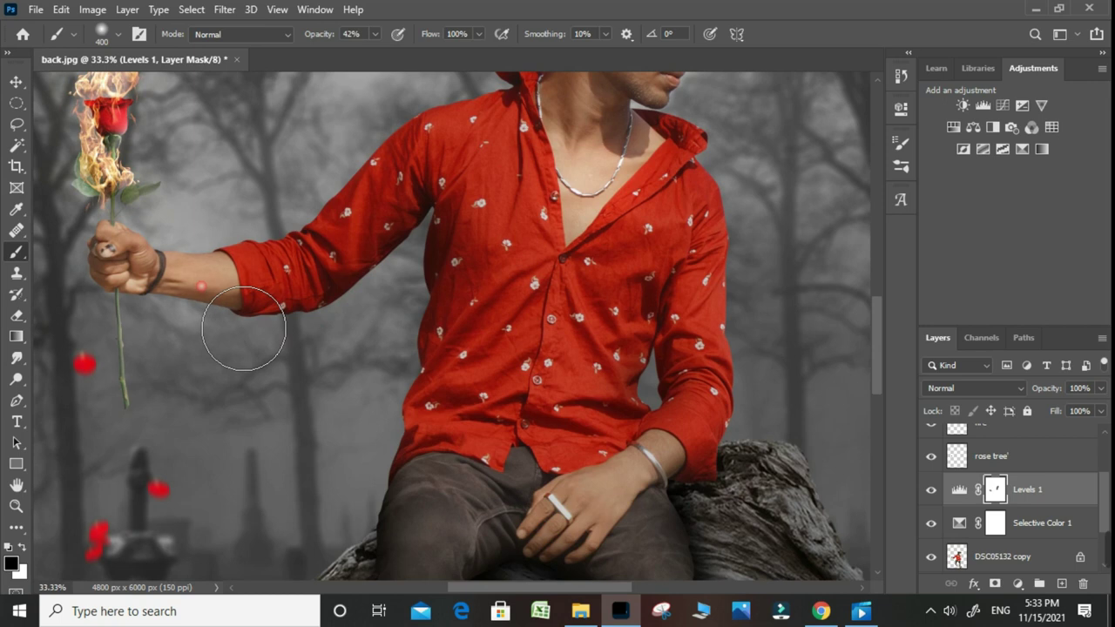
pyautogui.moveTo(672, 490); pyautogui.dragTo(645, 466)
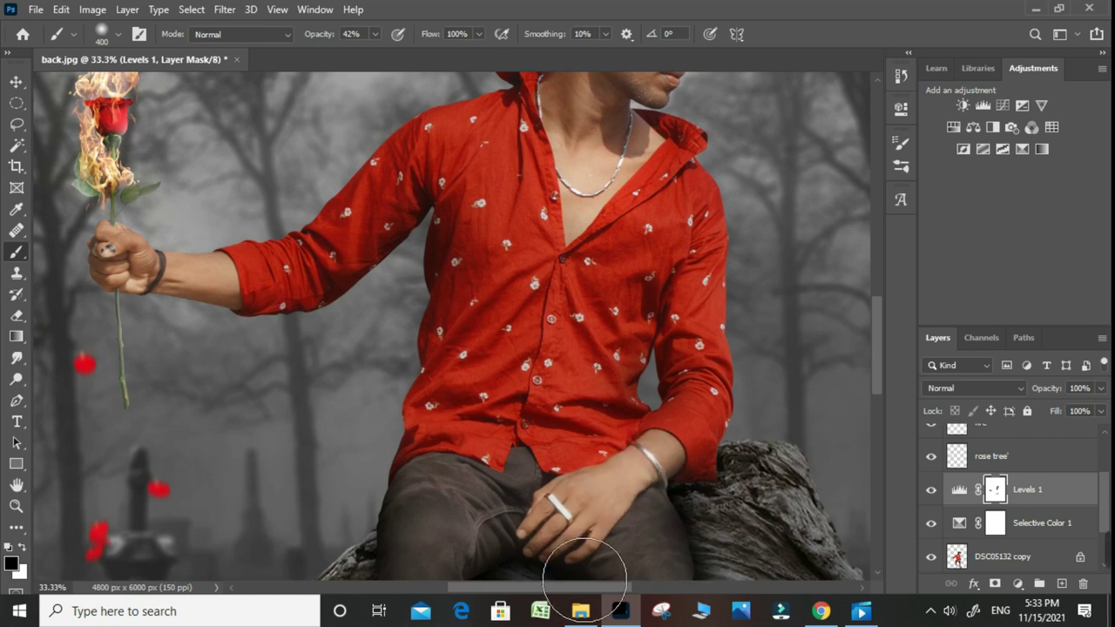
pyautogui.hotkey('ctrl', '-')
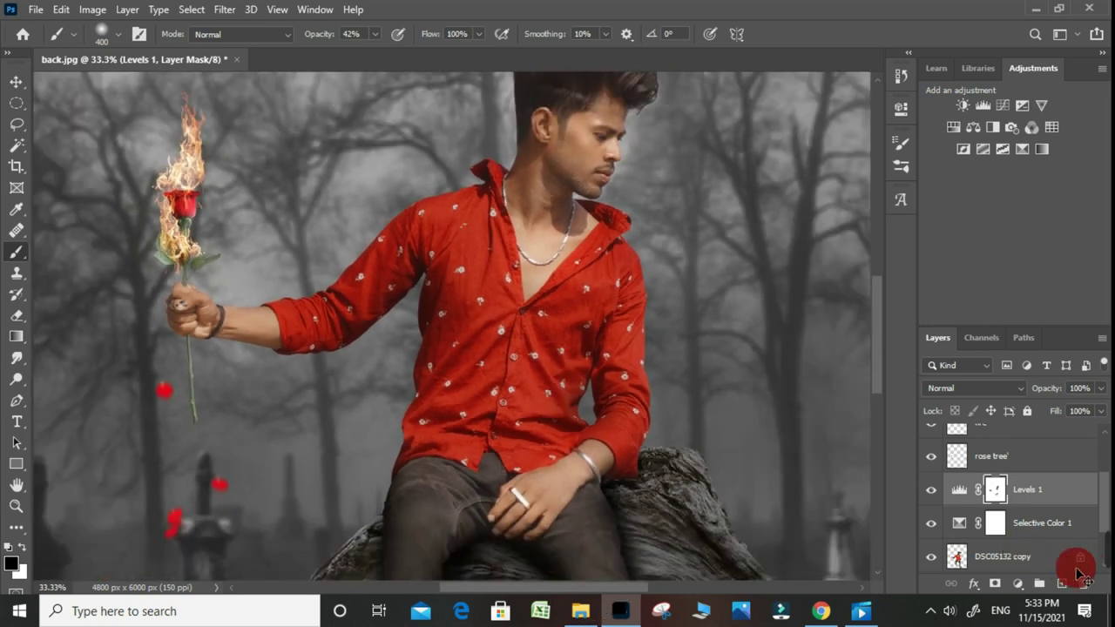
pyautogui.hotkey('ctrl', '-')
pyautogui.click(1034, 556)
pyautogui.click(1051, 584)
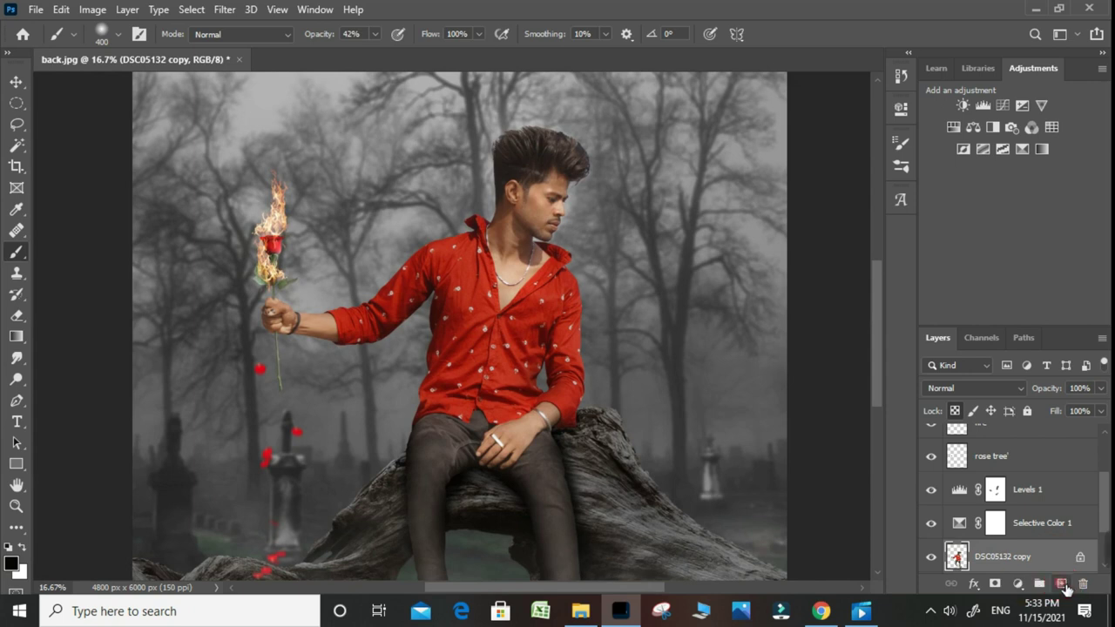
# Clip the new Layer 1 to the man's photo layer below it.
pyautogui.moveTo(1008, 558); pyautogui.dragTo(1026, 500)
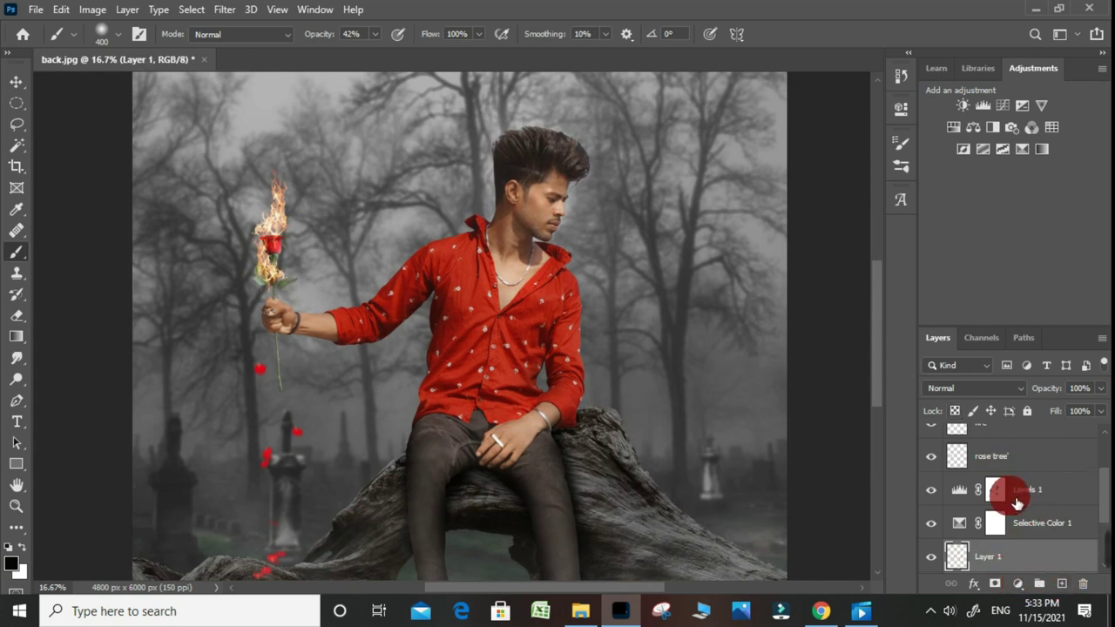
pyautogui.rightClick(1015, 554)
pyautogui.click(861, 310)
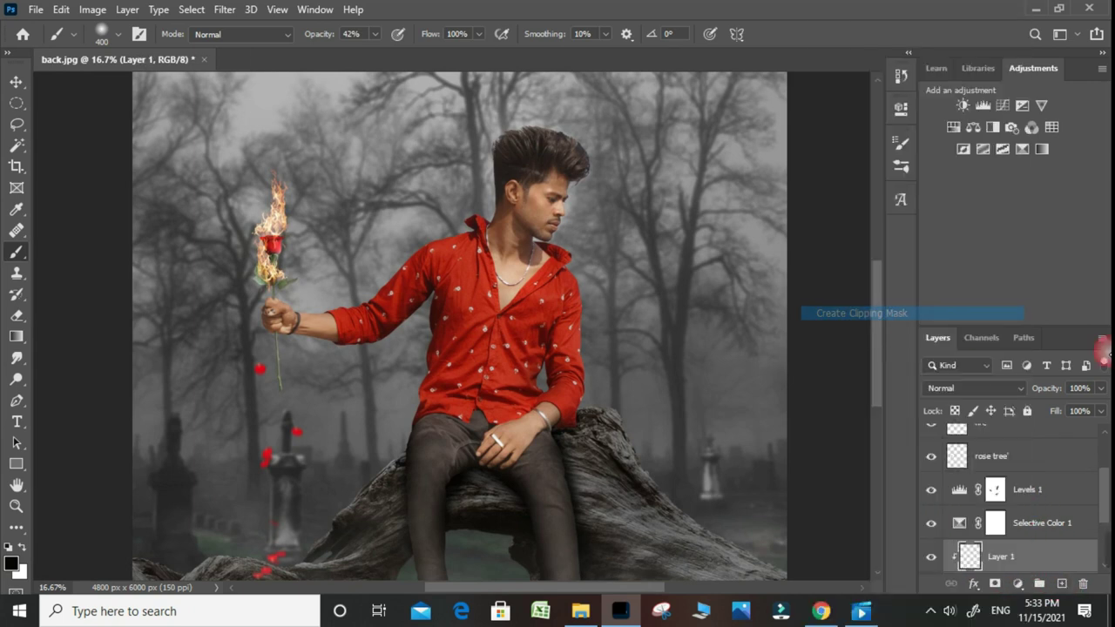
pyautogui.scroll(2, 479, 259)
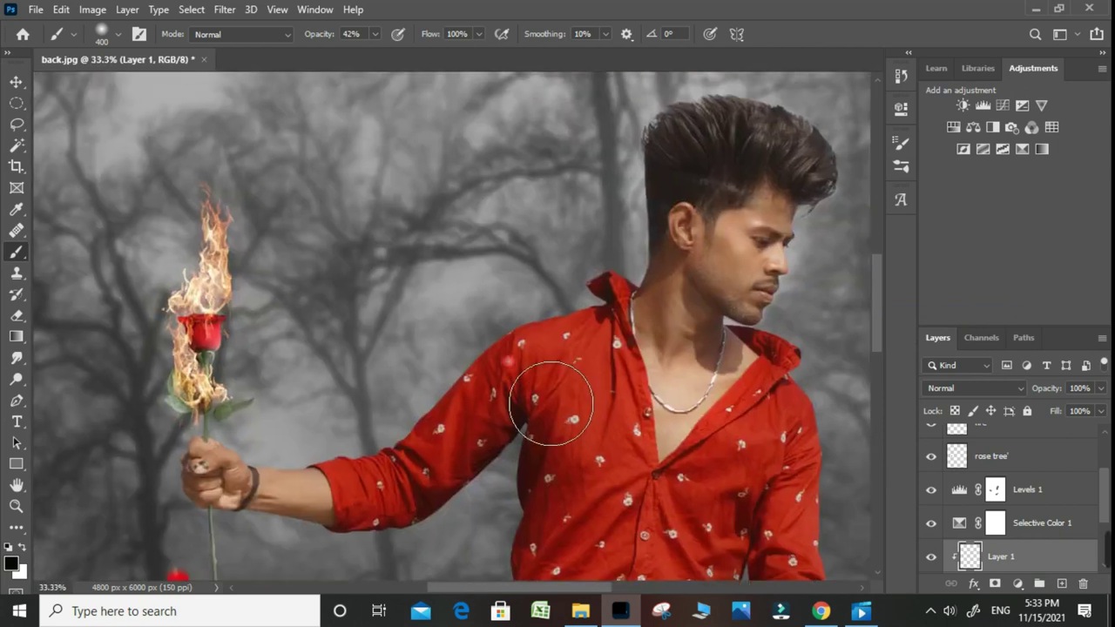
pyautogui.scroll(2, 551, 403)
pyautogui.moveTo(452, 388); pyautogui.dragTo(424, 407)
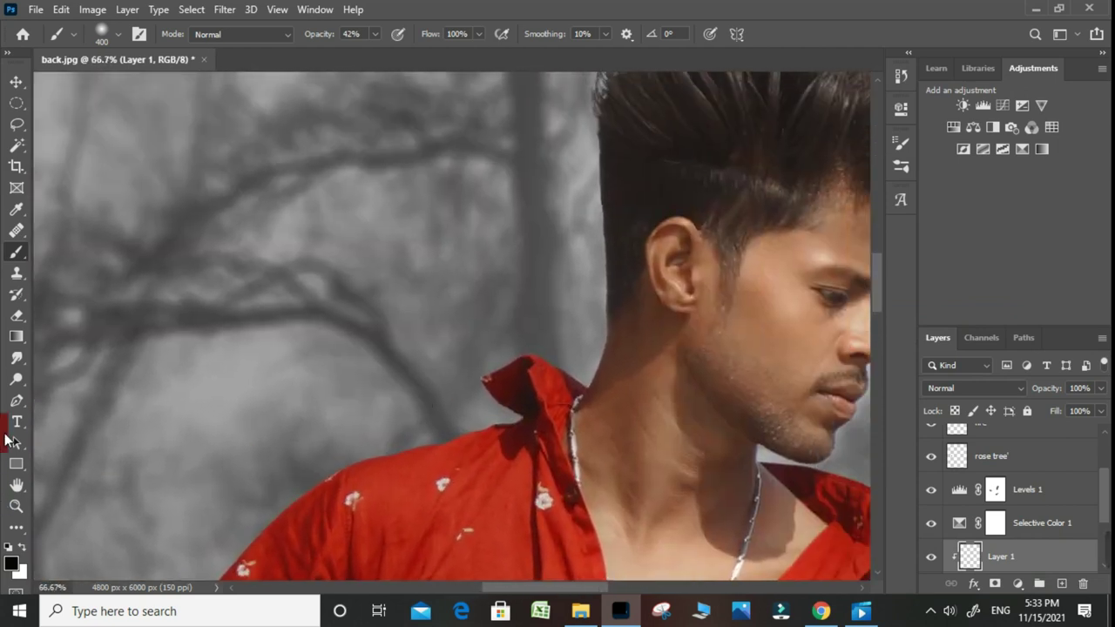
# Paint soft highlights along the hair, collar and shoulder edges with a size-100 brush.
pyautogui.click(20, 548)
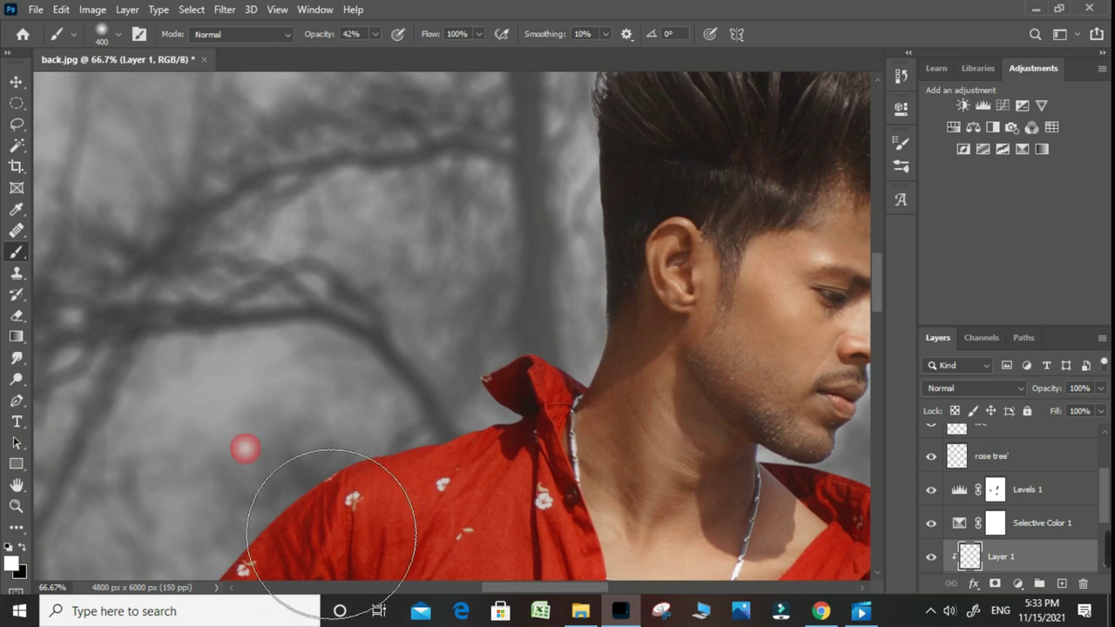
pyautogui.moveTo(374, 34); pyautogui.dragTo(420, 54)
pyautogui.press('[')
pyautogui.press('[')
pyautogui.press('[')
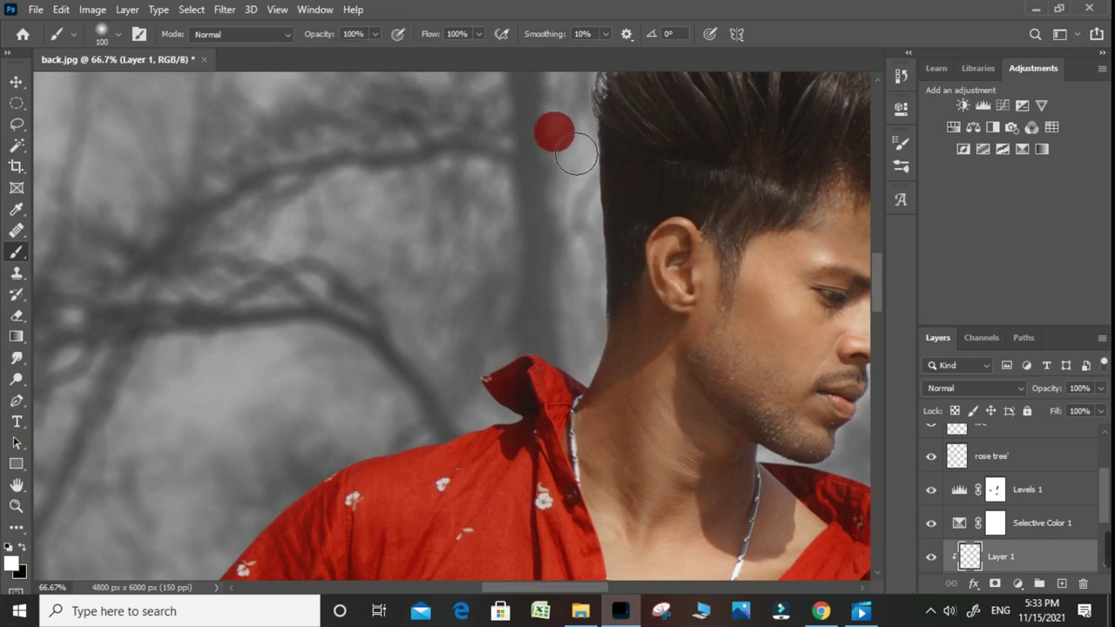
pyautogui.moveTo(601, 394); pyautogui.dragTo(588, 148)
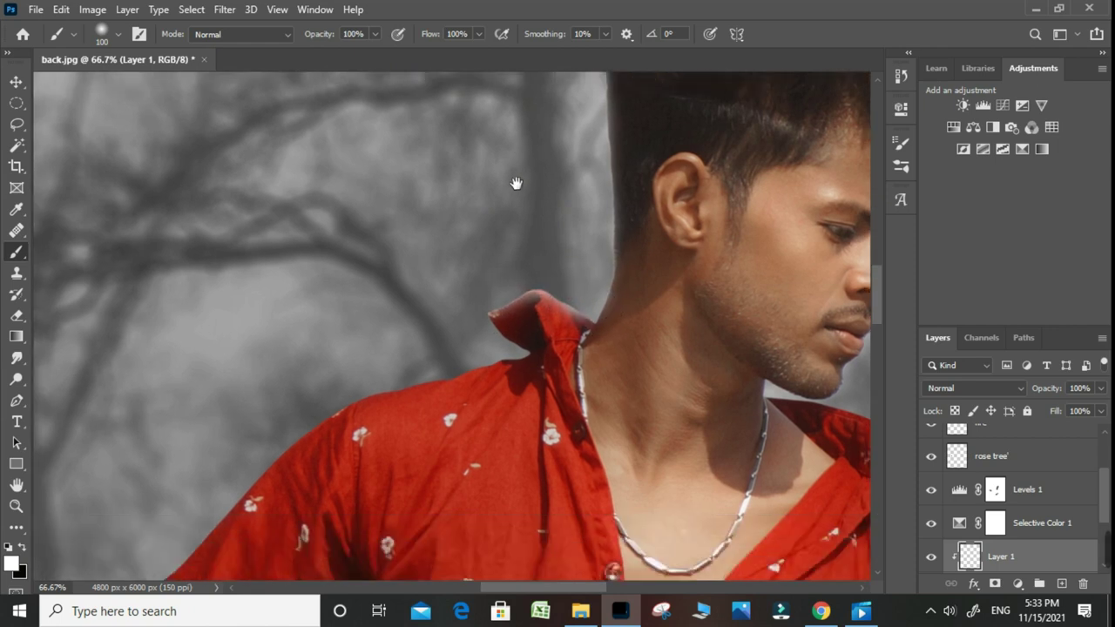
pyautogui.scroll(-3, 523, 262)
pyautogui.click(481, 245)
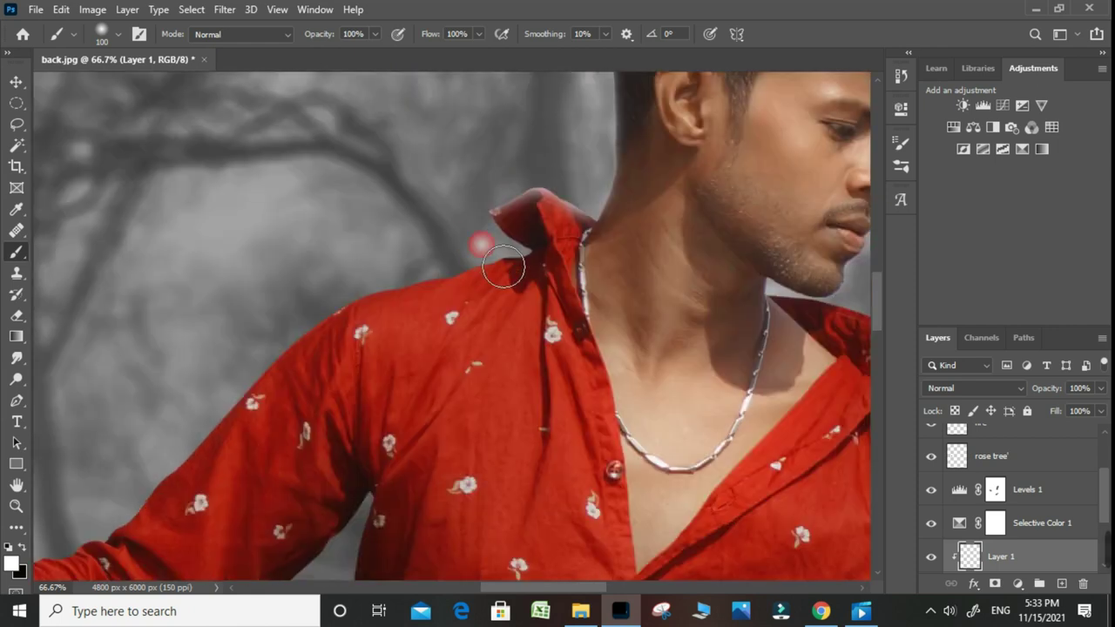
pyautogui.moveTo(515, 272); pyautogui.dragTo(495, 269)
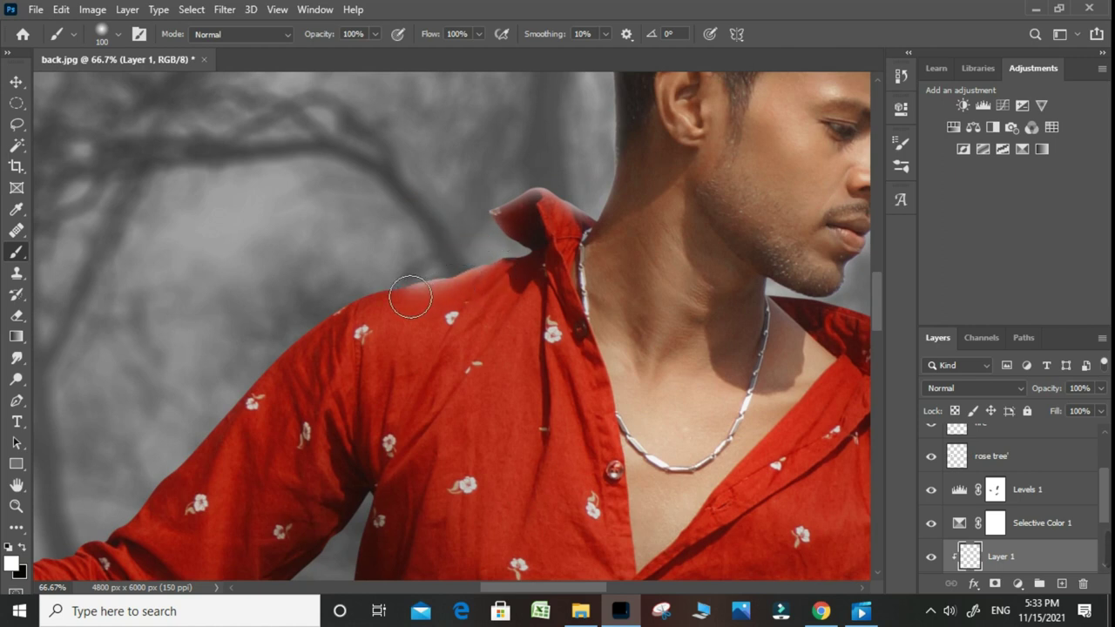
pyautogui.moveTo(410, 298); pyautogui.dragTo(275, 350)
# At 21% brush opacity, add a faint red tint along the collar edge, undoing stray strokes.
pyautogui.click(427, 244)
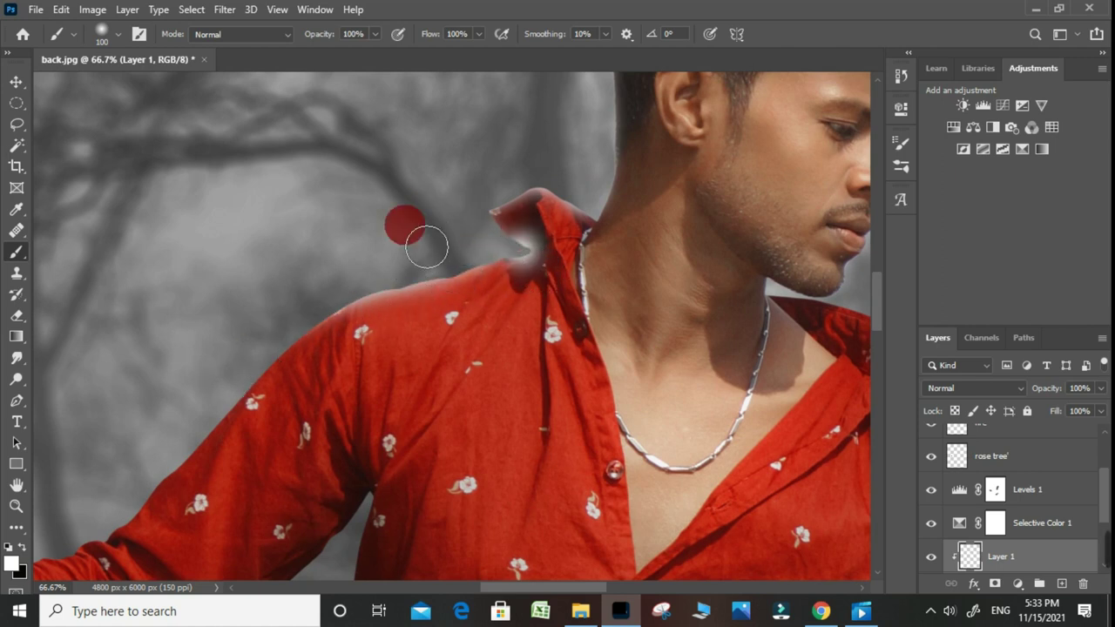
pyautogui.click(381, 34)
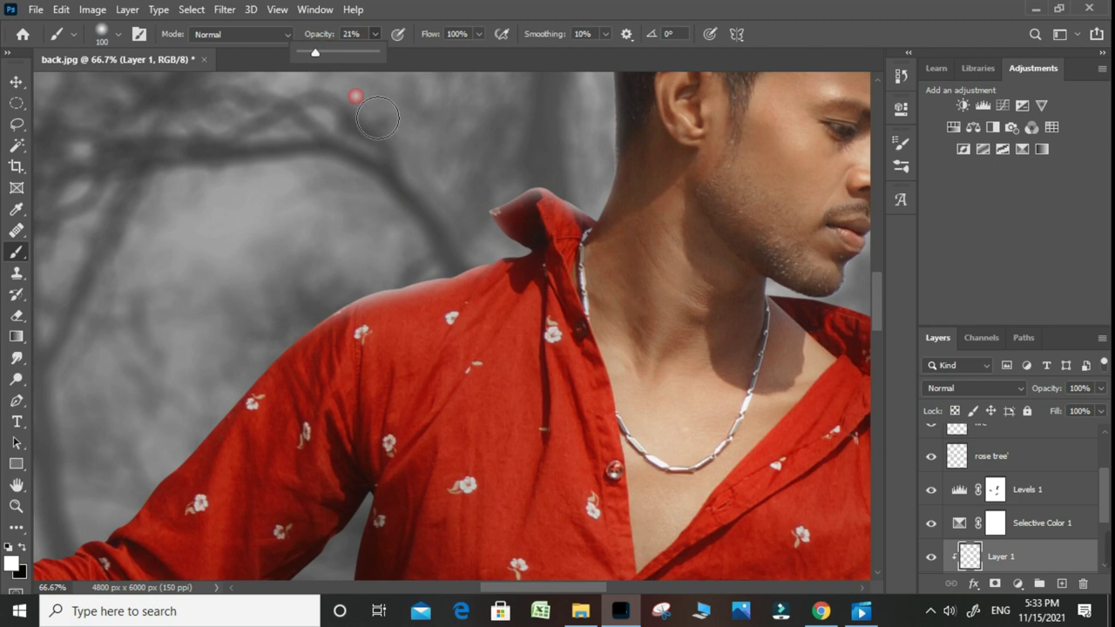
pyautogui.hotkey('ctrl', 'z')
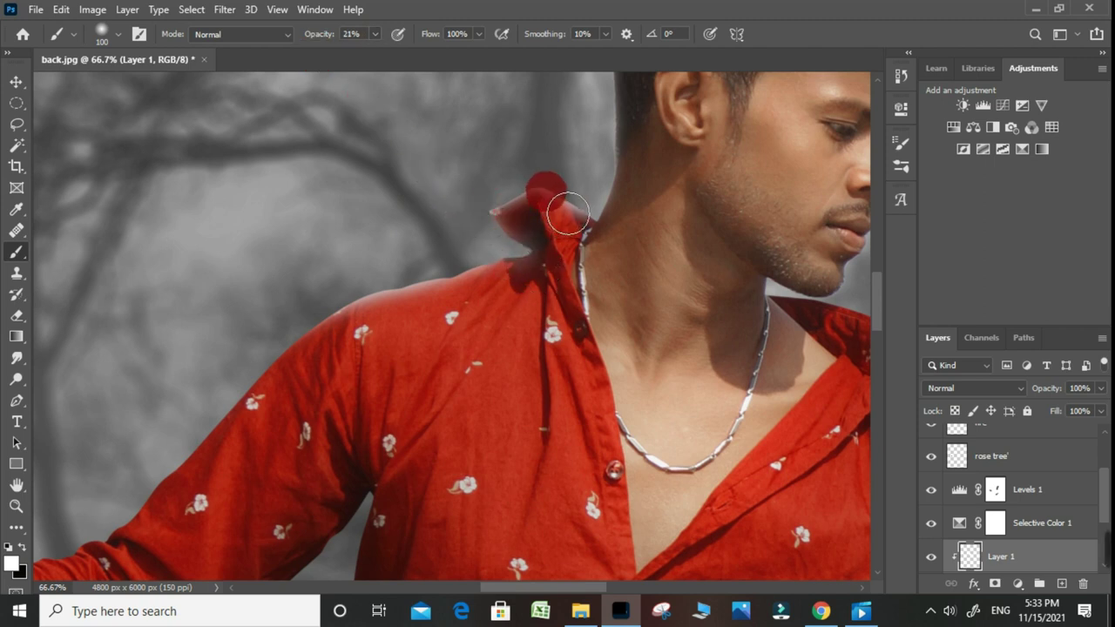
pyautogui.moveTo(547, 268)
pyautogui.mouseDown()
pyautogui.moveTo(356, 291)
pyautogui.moveTo(261, 209)
pyautogui.moveTo(470, 125)
pyautogui.mouseUp()
pyautogui.moveTo(408, 234); pyautogui.dragTo(460, 216)
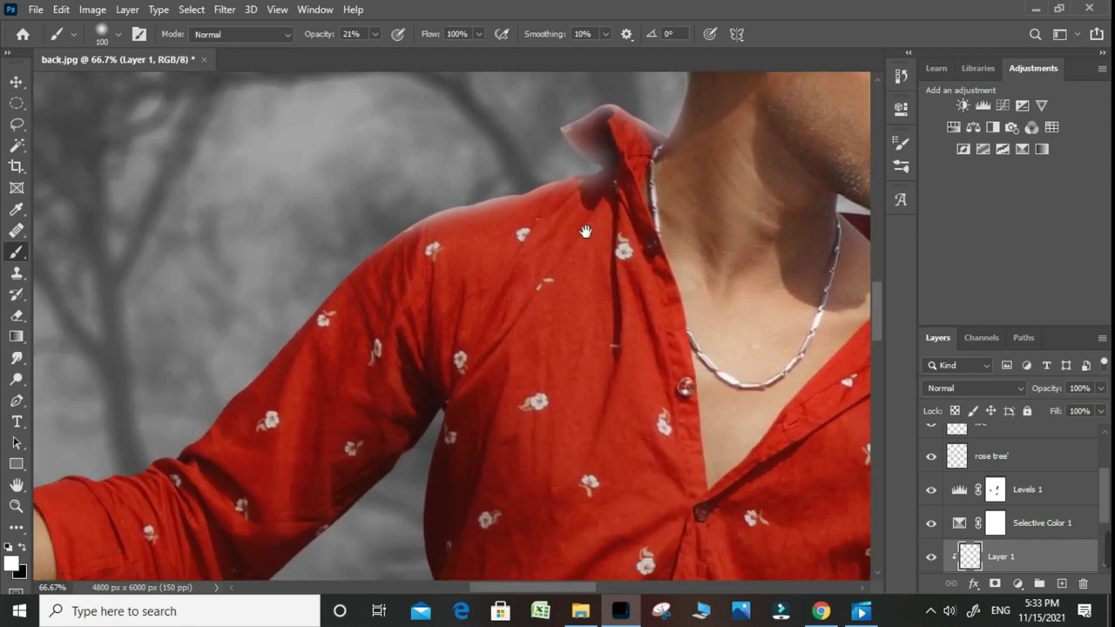
pyautogui.moveTo(585, 232); pyautogui.dragTo(293, 254)
pyautogui.moveTo(575, 253); pyautogui.dragTo(704, 277)
pyautogui.hotkey('ctrl', 'z')
pyautogui.moveTo(745, 337); pyautogui.dragTo(732, 349)
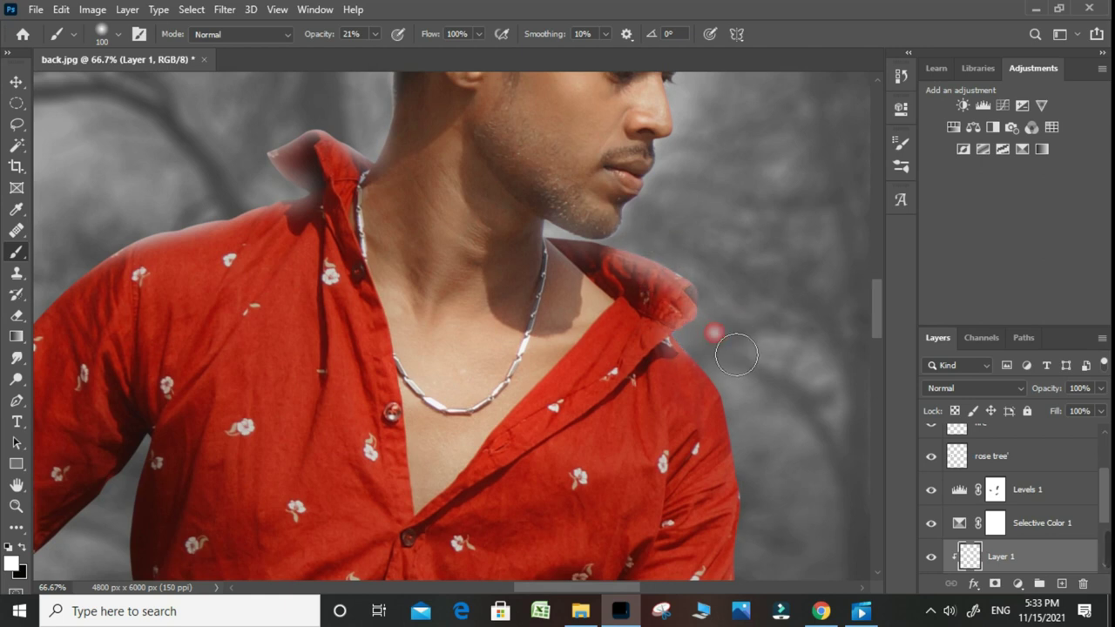
# With a size-175 brush at 100% opacity, dab glow onto the sleeve edge.
pyautogui.scroll(-2, 736, 355)
pyautogui.hscroll(-3, 709, 287)
pyautogui.press(']')
pyautogui.click(374, 34)
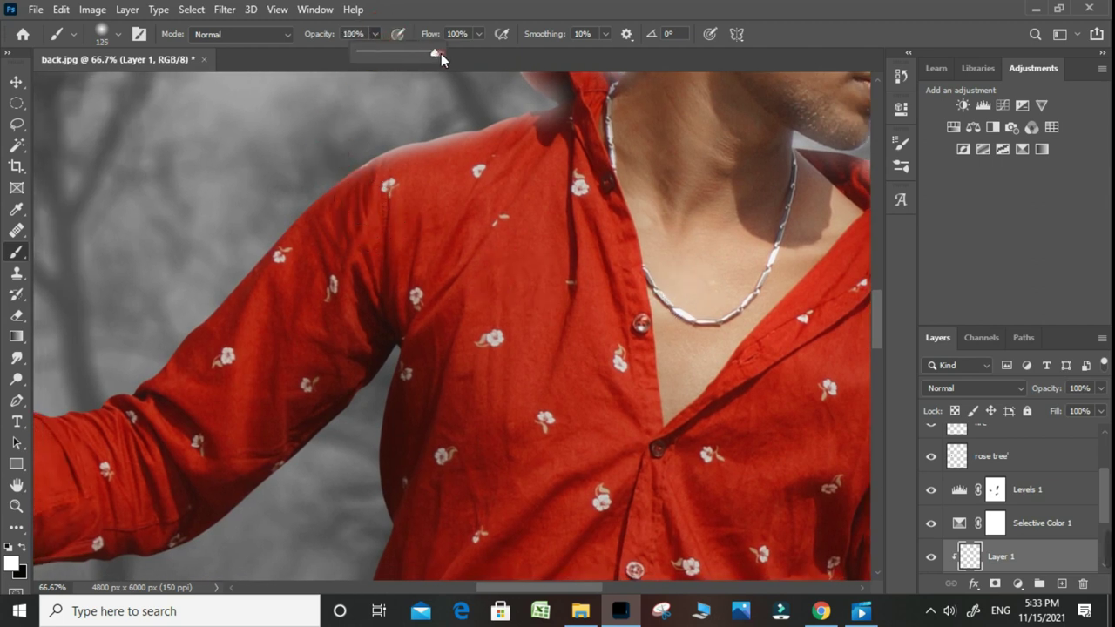
pyautogui.click(333, 119)
pyautogui.press(']')
pyautogui.press(']')
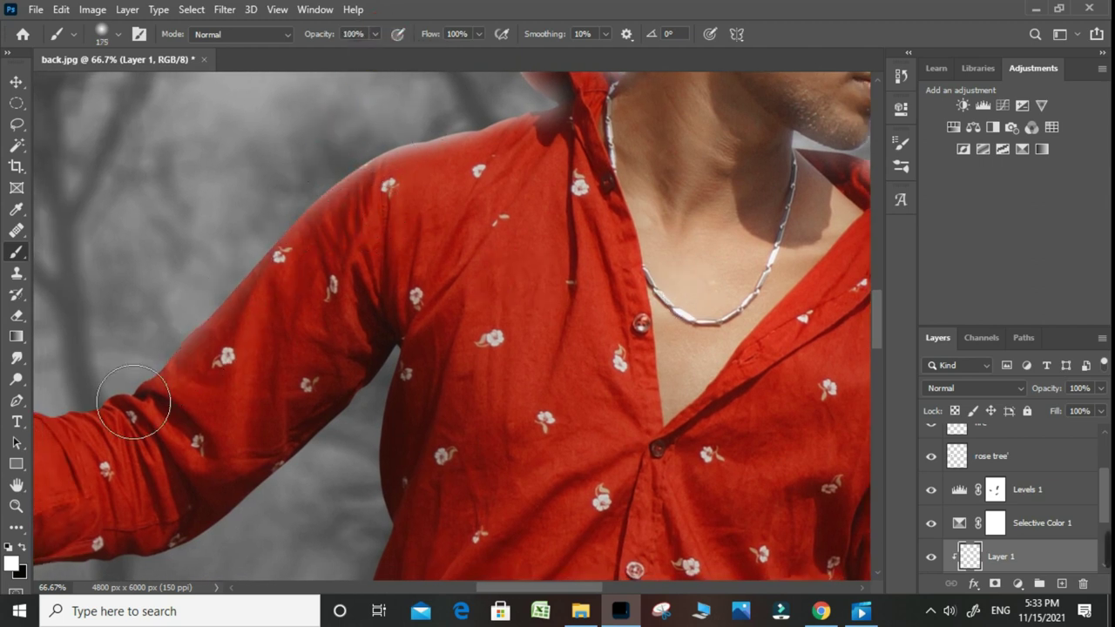
pyautogui.click(194, 304)
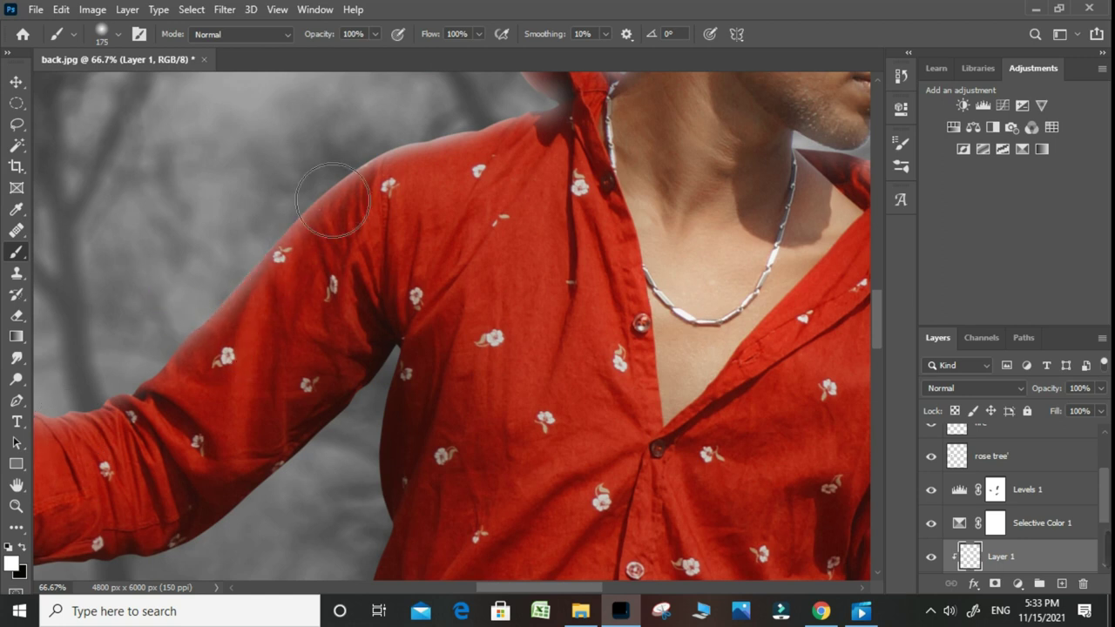
pyautogui.hotkey('ctrl', '-')
pyautogui.hotkey('ctrl', '-')
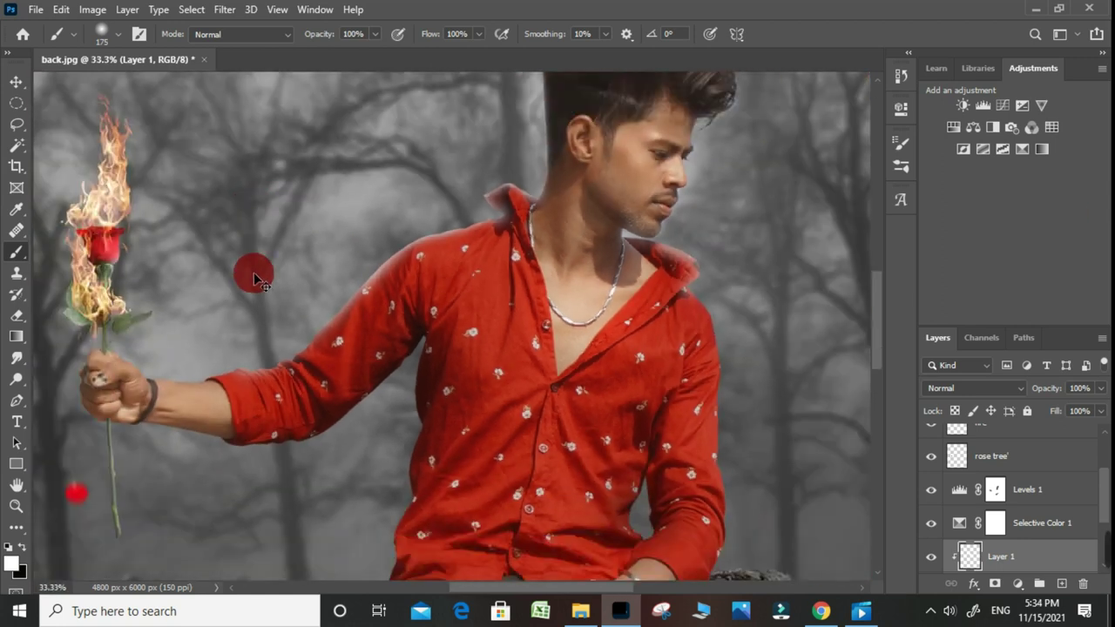
# With a size-300 brush, dab glow along the sleeve, shirt's left edge and trousers' edge.
pyautogui.moveTo(266, 331); pyautogui.dragTo(424, 235)
pyautogui.press(']')
pyautogui.press(']')
pyautogui.press(']')
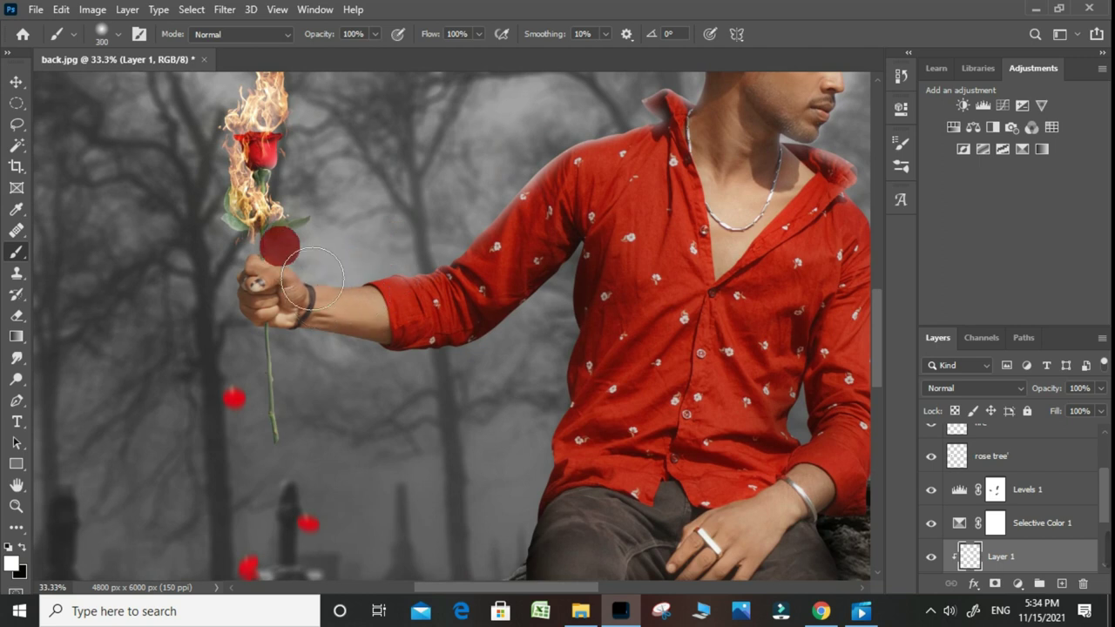
pyautogui.click(523, 300)
pyautogui.click(543, 326)
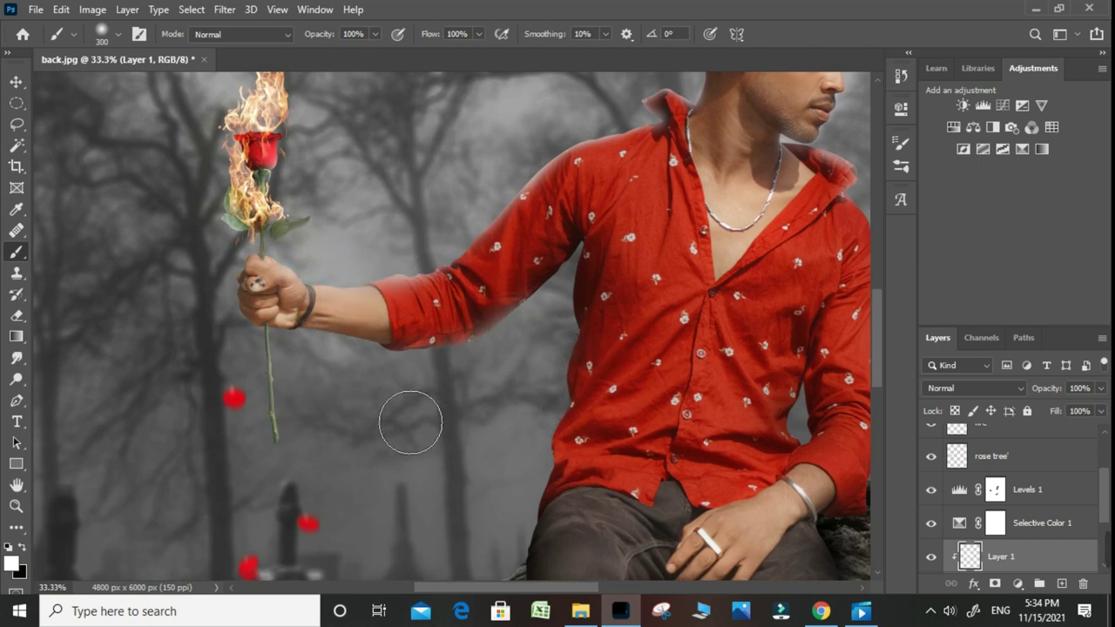
pyautogui.click(211, 353)
pyautogui.click(450, 398)
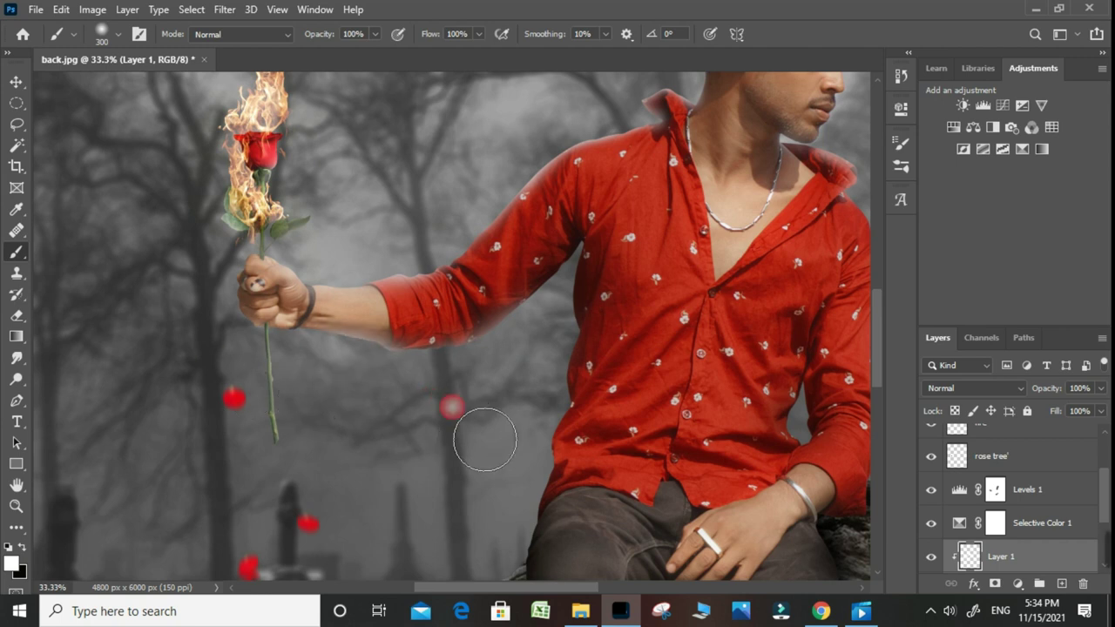
pyautogui.scroll(-5, 453, 418)
pyautogui.click(505, 220)
pyautogui.click(498, 258)
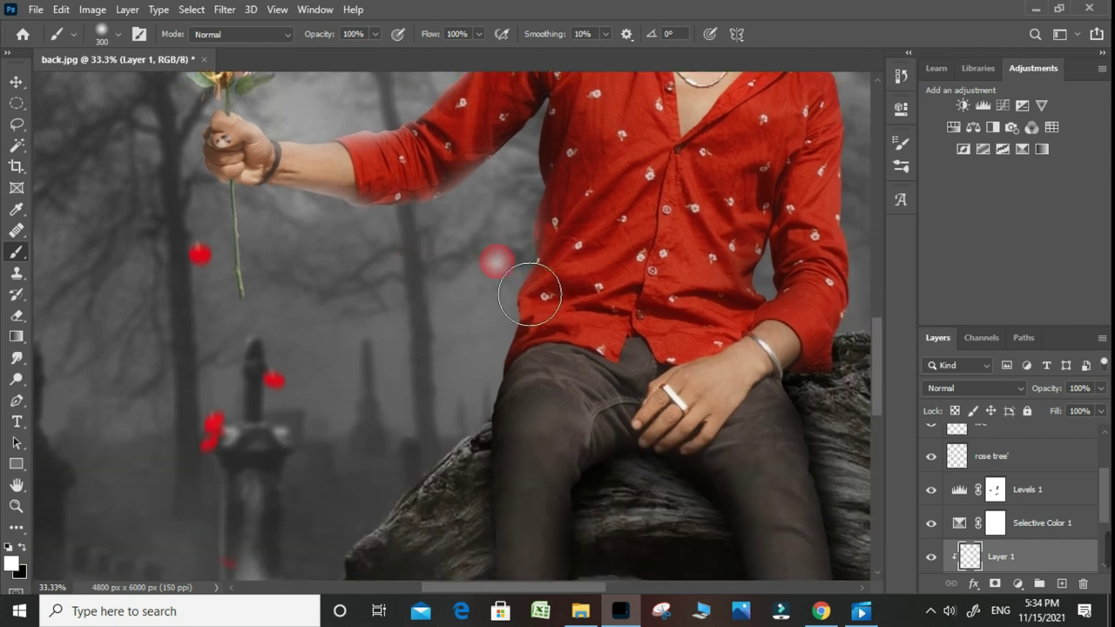
pyautogui.moveTo(515, 360)
pyautogui.mouseDown()
pyautogui.moveTo(485, 467)
pyautogui.moveTo(447, 250)
pyautogui.mouseUp()
# Paint glow along the shirt's right edge, the log's upper edge and near the collar.
pyautogui.moveTo(468, 331); pyautogui.dragTo(209, 528)
pyautogui.click(431, 163)
pyautogui.moveTo(463, 198); pyautogui.dragTo(488, 402)
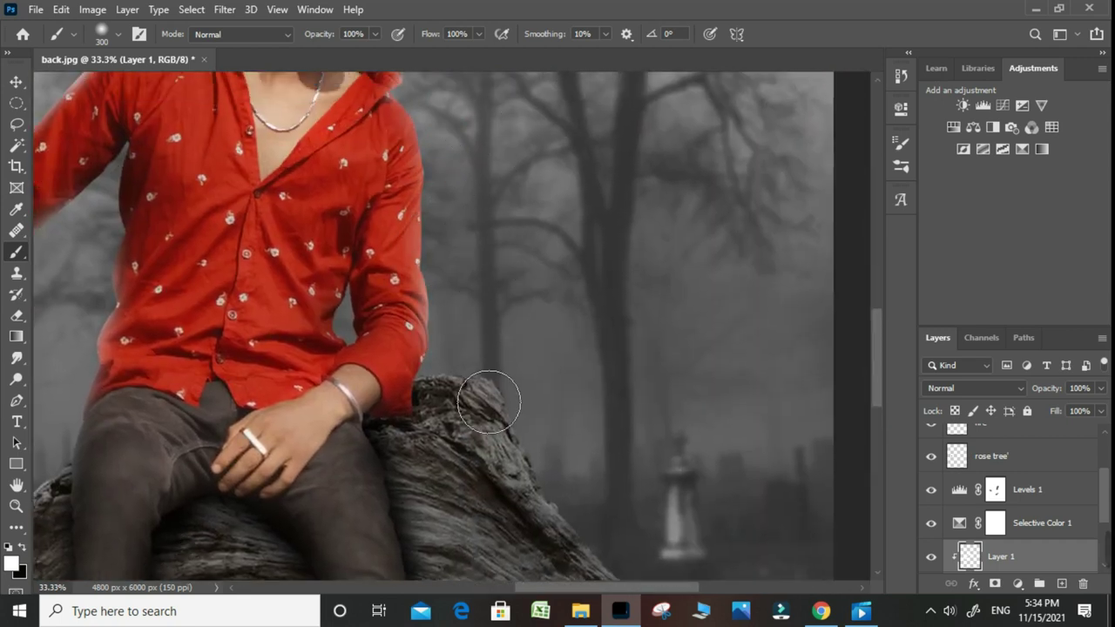
pyautogui.moveTo(466, 392); pyautogui.dragTo(500, 426)
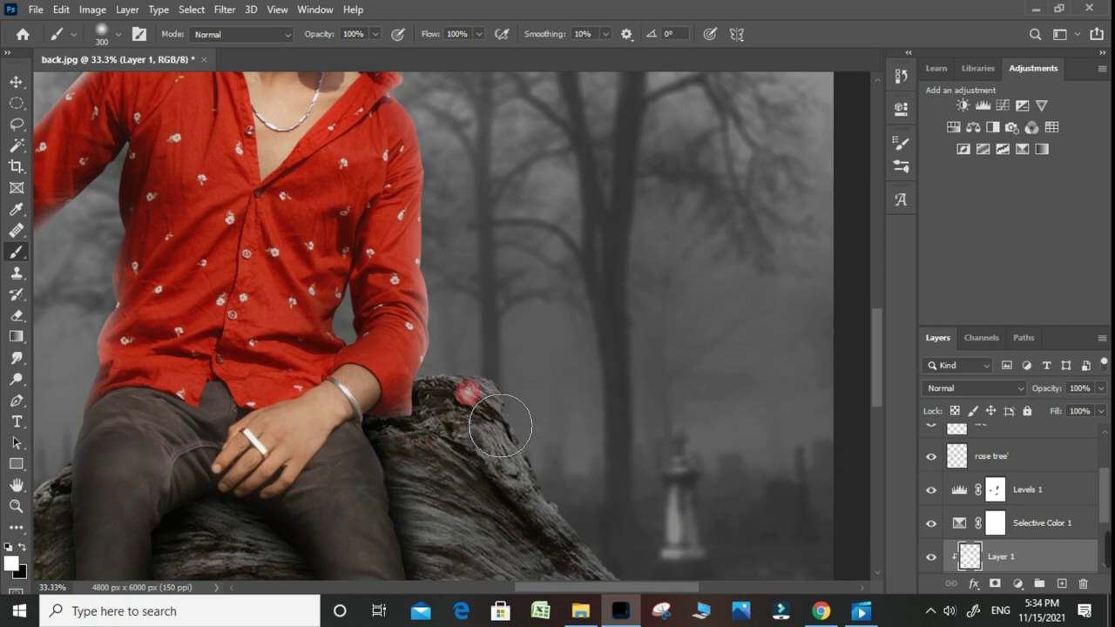
pyautogui.moveTo(488, 162); pyautogui.dragTo(505, 275)
pyautogui.moveTo(441, 207); pyautogui.dragTo(465, 239)
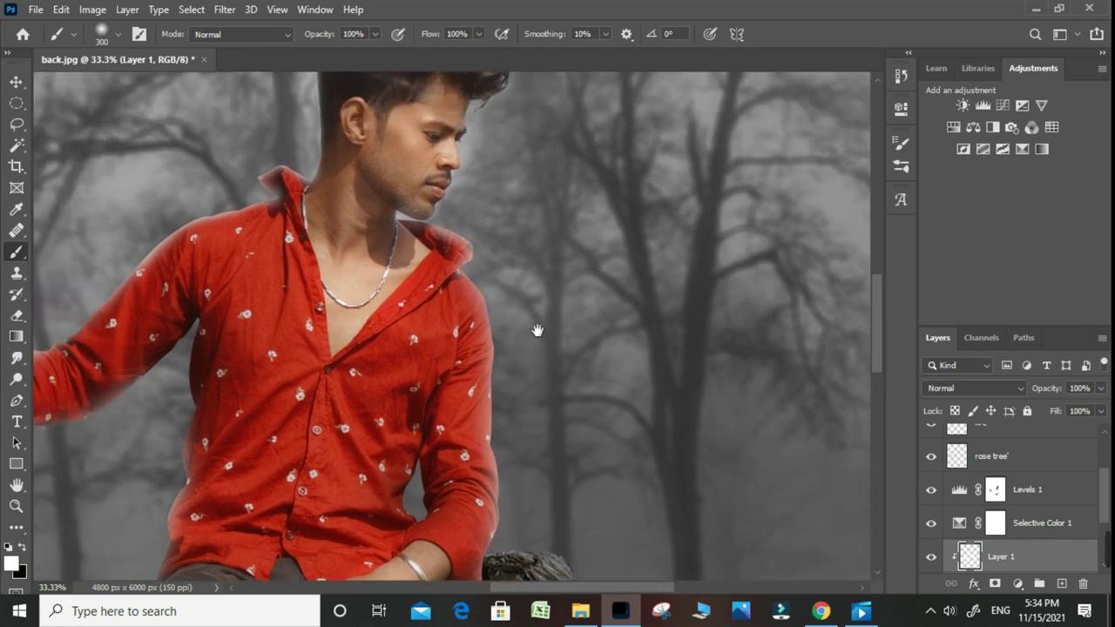
pyautogui.hscroll(-5, 535, 326)
# At 24% opacity, brighten the shirt's shadowed left side and the background beside the face.
pyautogui.moveTo(380, 43); pyautogui.dragTo(318, 52)
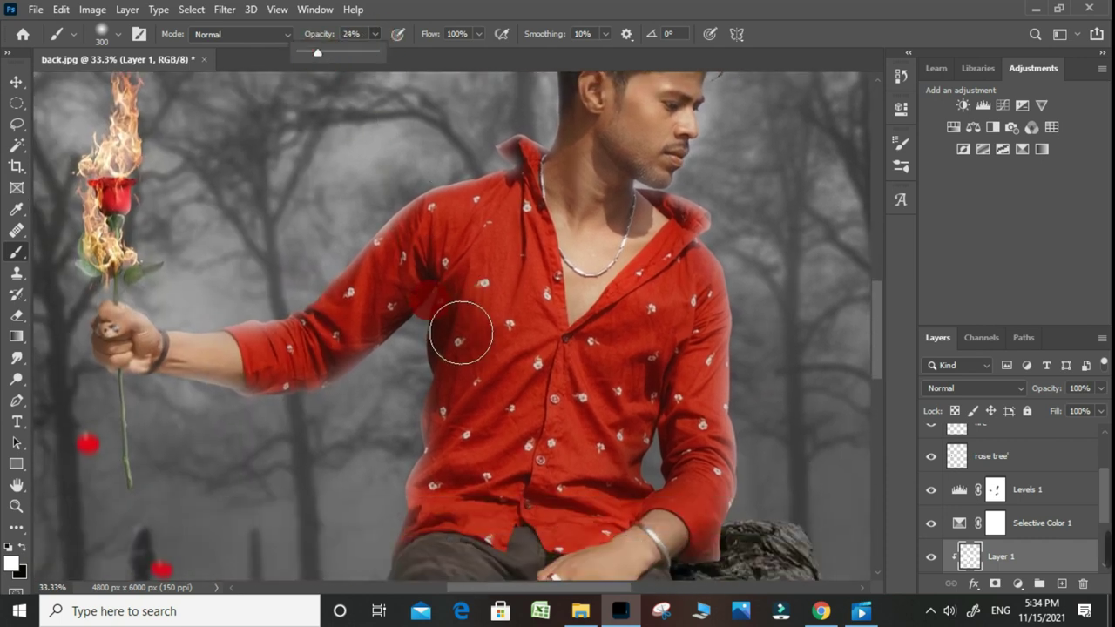
pyautogui.moveTo(460, 334); pyautogui.dragTo(423, 471)
pyautogui.moveTo(627, 437); pyautogui.dragTo(532, 300)
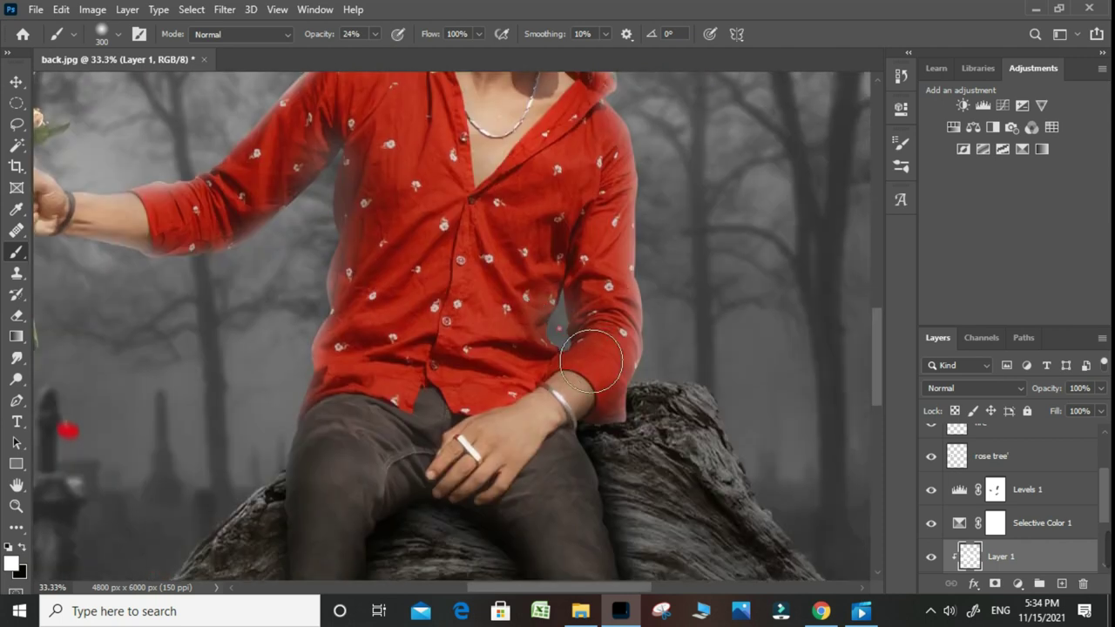
pyautogui.scroll(3, 536, 458)
pyautogui.scroll(3, 514, 383)
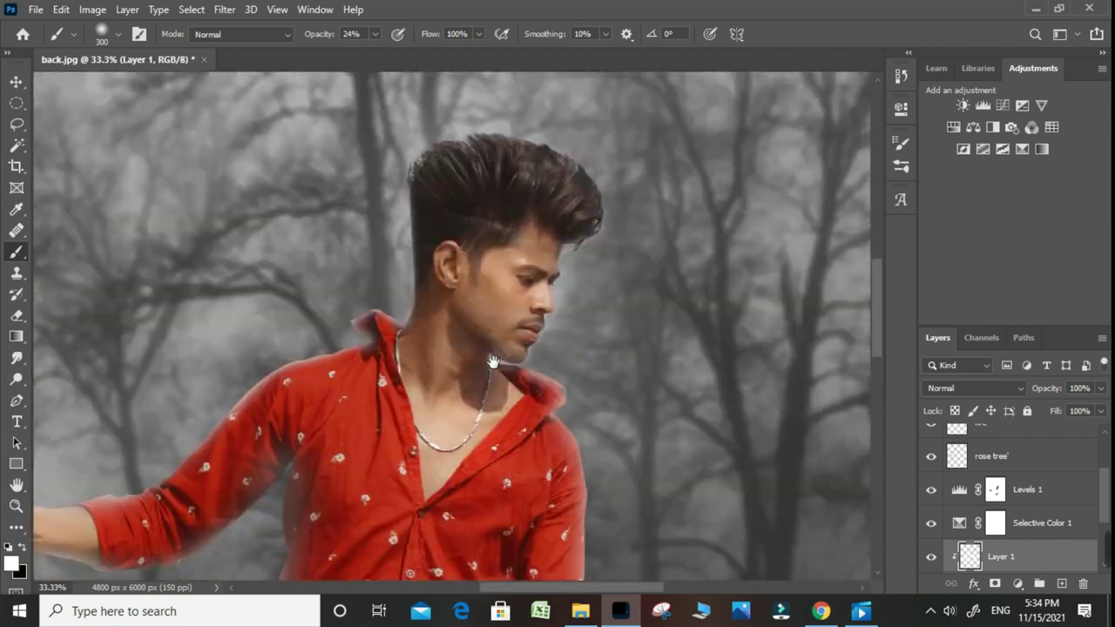
pyautogui.scroll(2, 592, 288)
pyautogui.scroll(2, 562, 170)
pyautogui.hotkey('ctrl', '+')
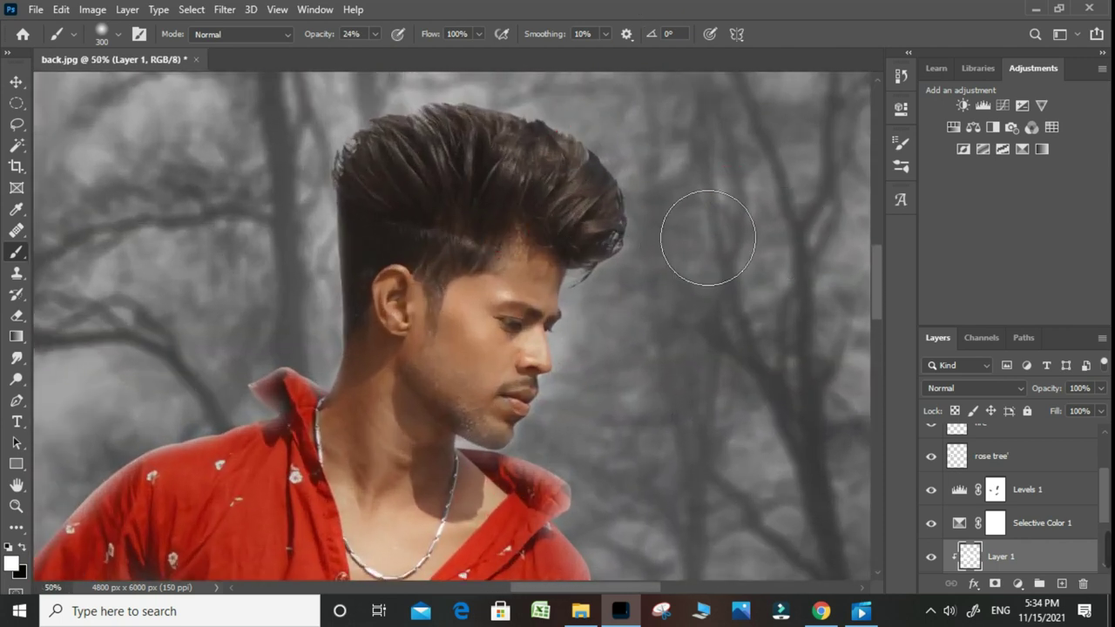
pyautogui.click(660, 293)
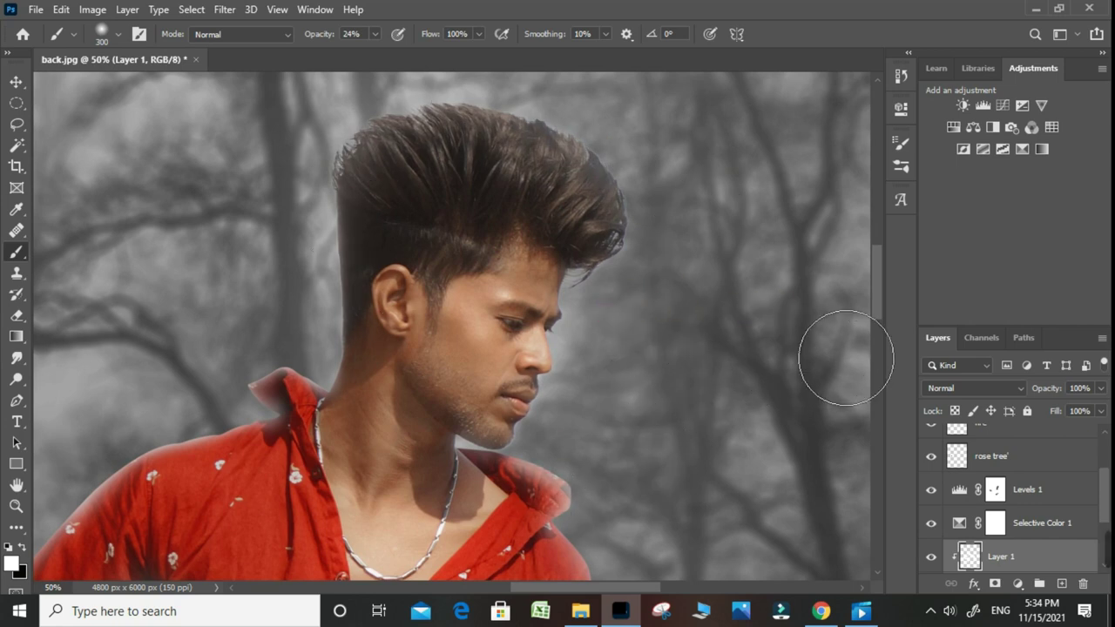
pyautogui.hotkey('ctrl', '0')
pyautogui.hotkey('ctrl', '-')
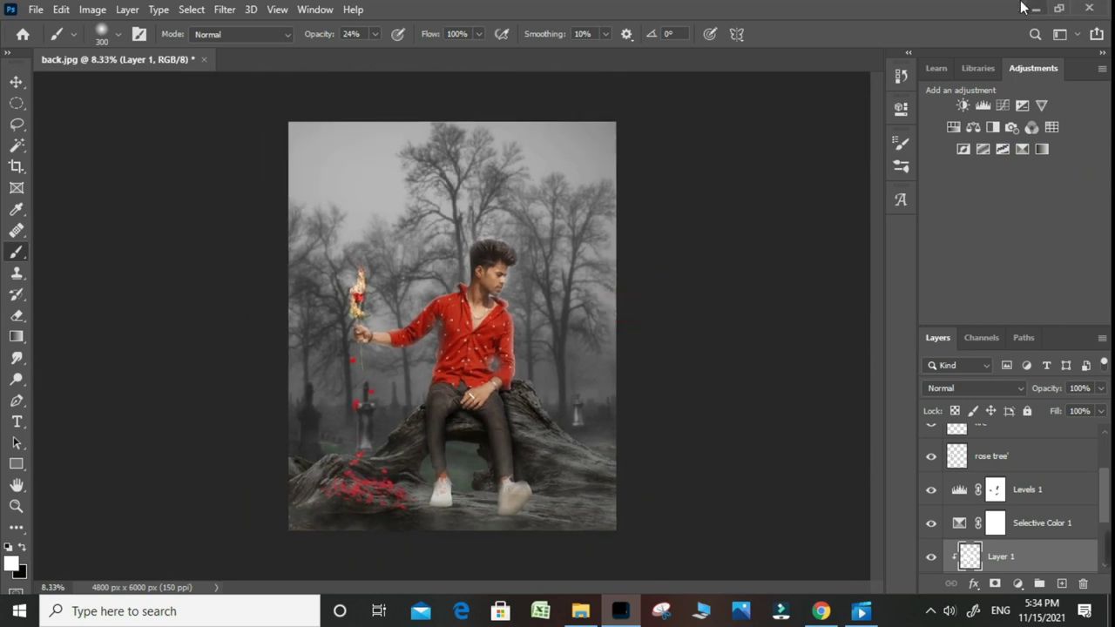
# Zoom around the composite to inspect the legs, shoes and upper body.
pyautogui.hotkey('ctrl', '+')
pyautogui.hotkey('ctrl', '+')
pyautogui.scroll(-2, 506, 330)
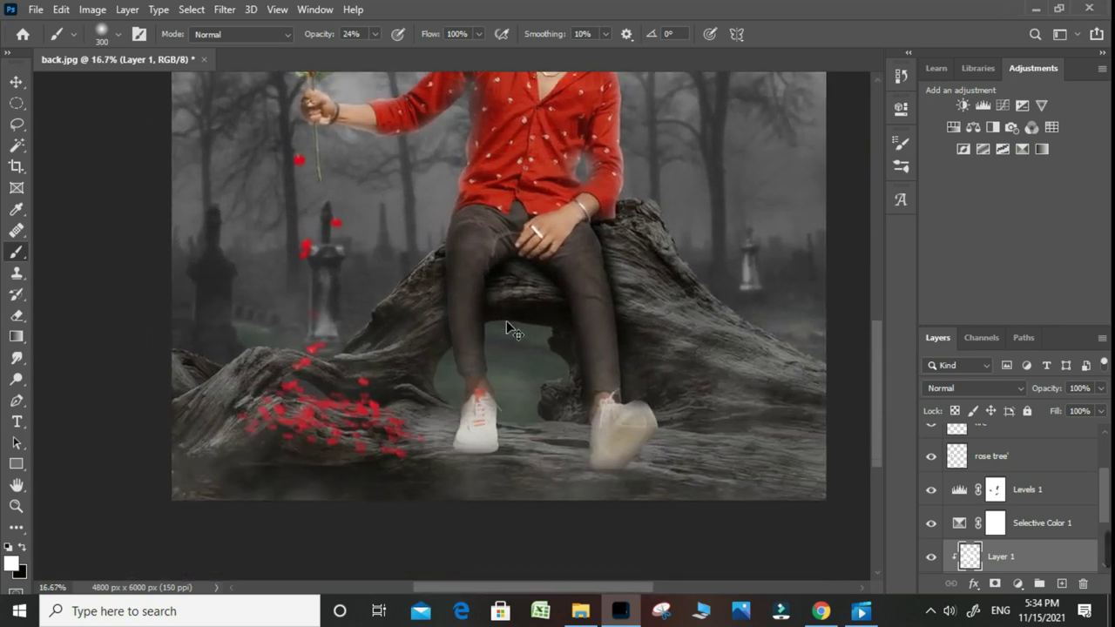
pyautogui.hotkey('ctrl', '-')
pyautogui.hotkey('ctrl', '-')
pyautogui.hotkey('ctrl', '+')
pyautogui.hotkey('ctrl', '+')
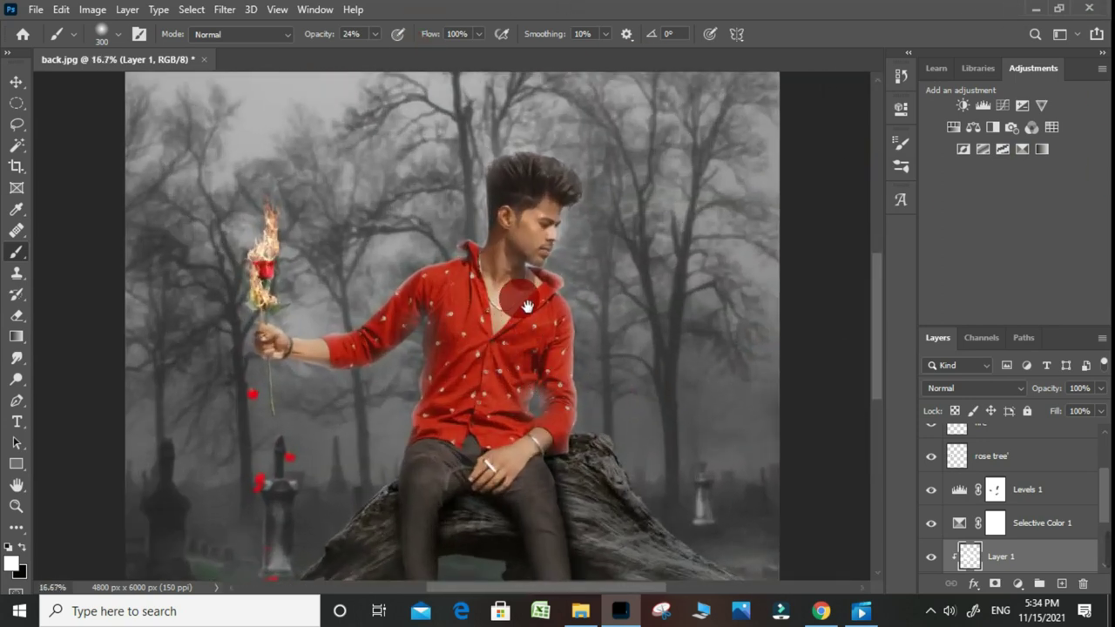
pyautogui.hotkey('ctrl', '+')
pyautogui.hotkey('ctrl', '+')
pyautogui.hotkey('ctrl', '+')
pyautogui.hotkey('ctrl', '+')
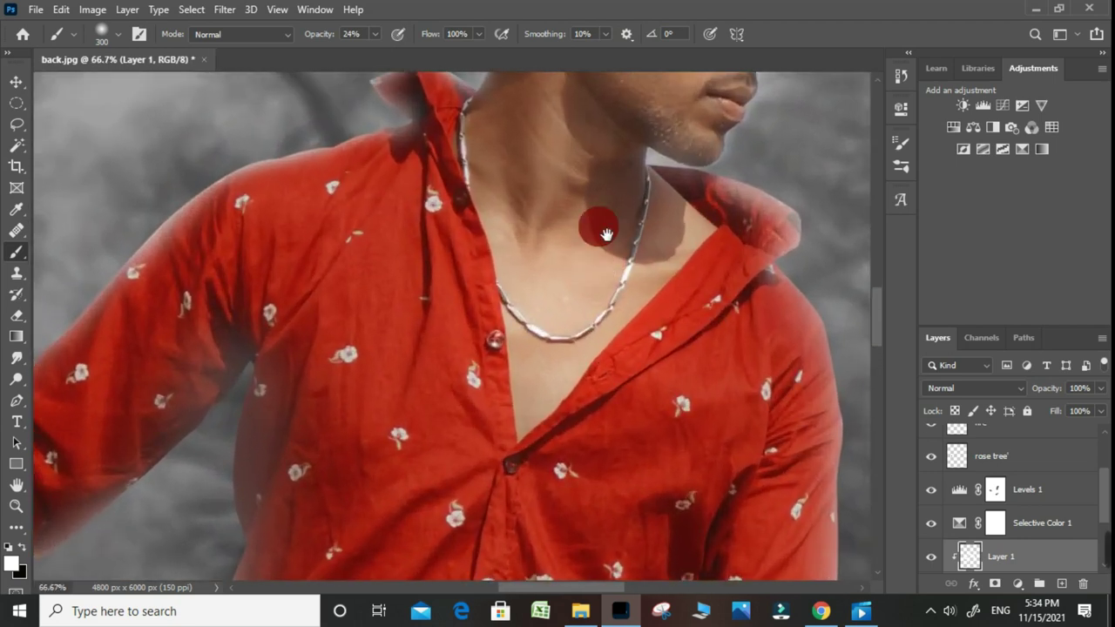
pyautogui.moveTo(606, 233); pyautogui.dragTo(460, 428)
pyautogui.scroll(-3, 1053, 491)
# Duplicate DSC05132 copy, then undo the duplicates so only the original layer remains.
pyautogui.click(1052, 502)
pyautogui.moveTo(1053, 503); pyautogui.dragTo(1061, 583)
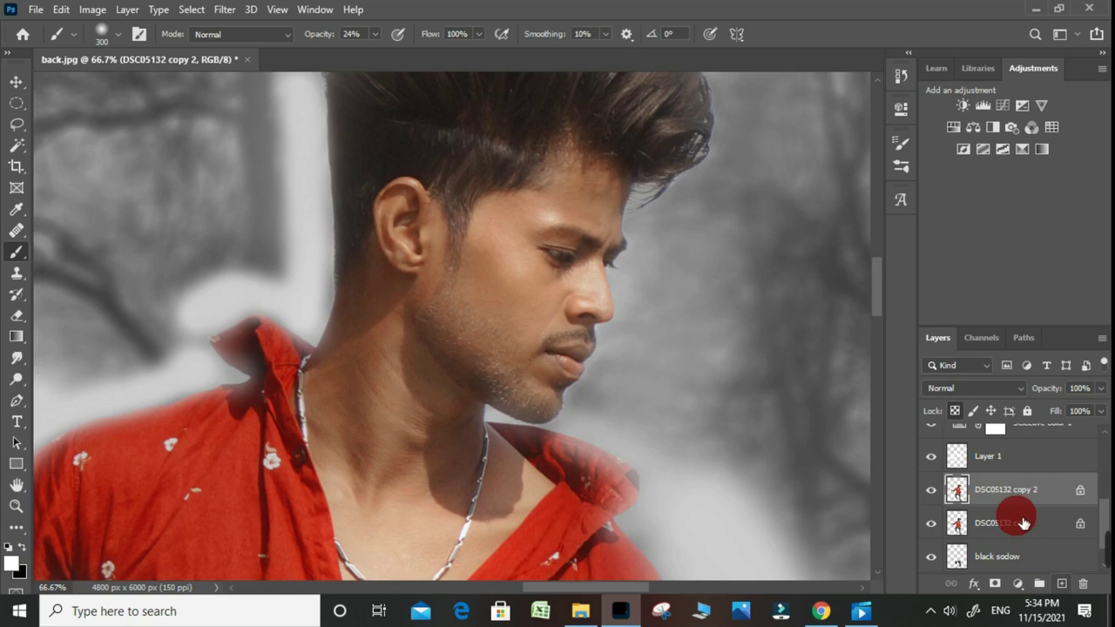
pyautogui.hotkey('ctrl', 'z')
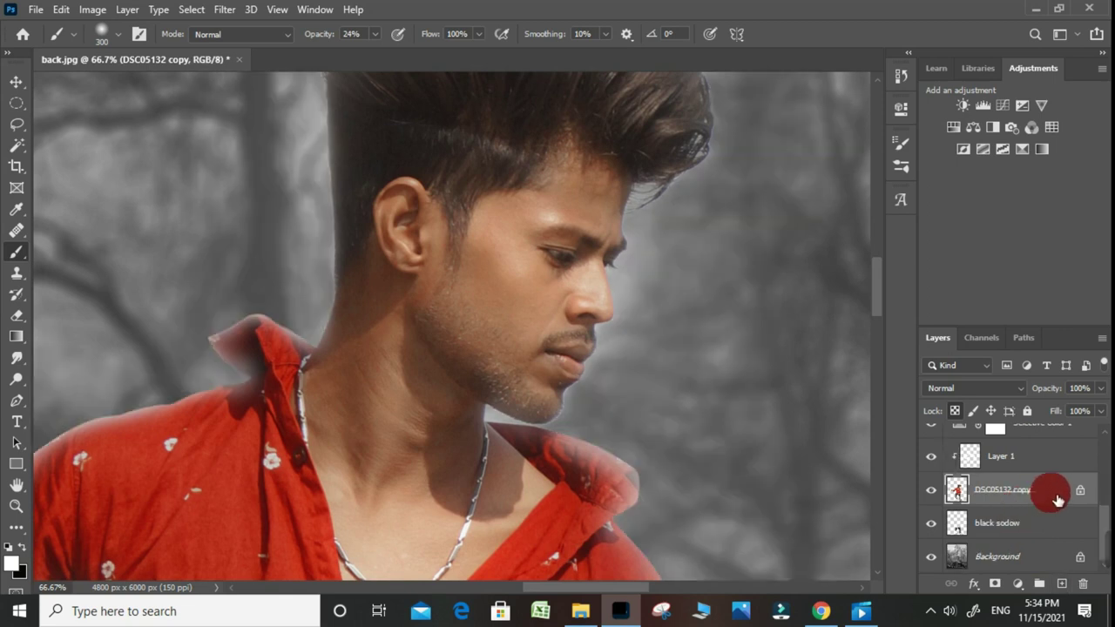
pyautogui.moveTo(1060, 495); pyautogui.dragTo(1062, 583)
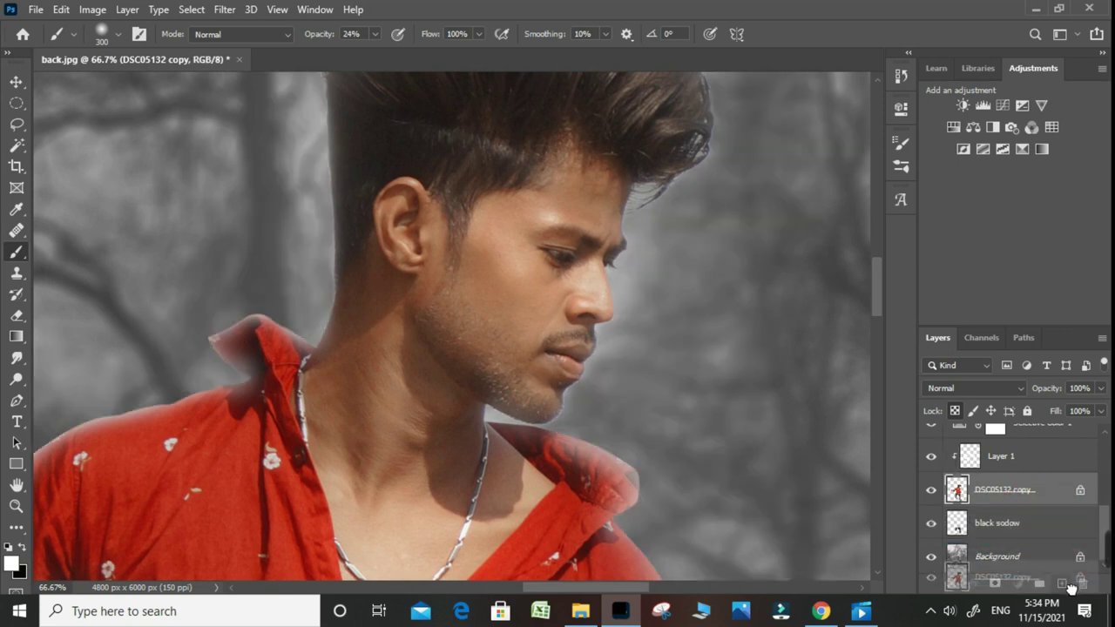
pyautogui.click(1034, 531)
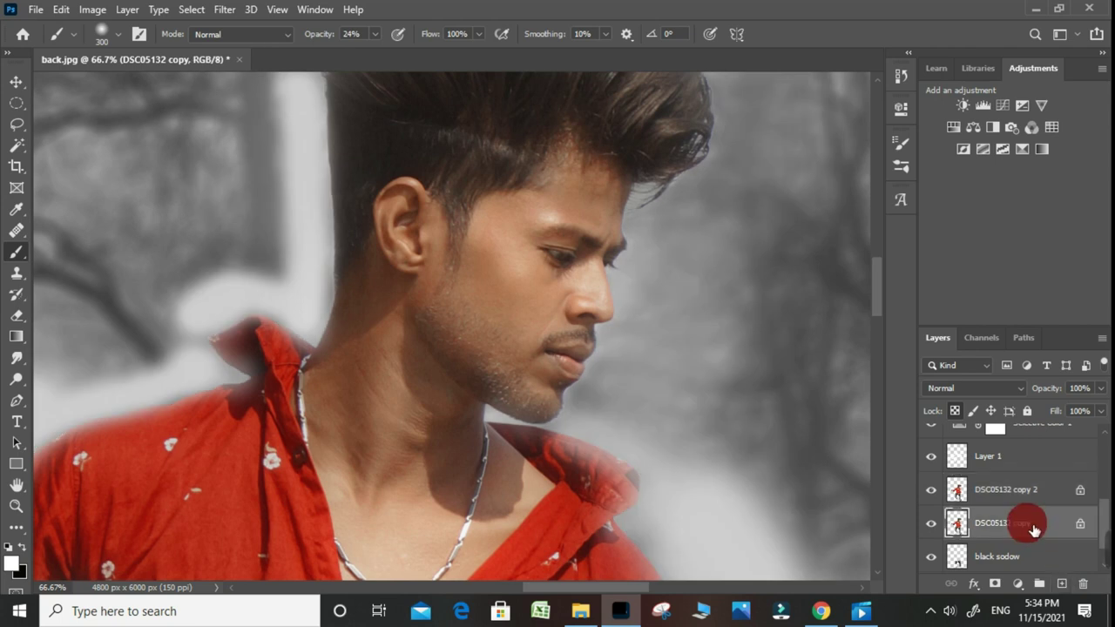
pyautogui.hotkey('ctrl', 'z')
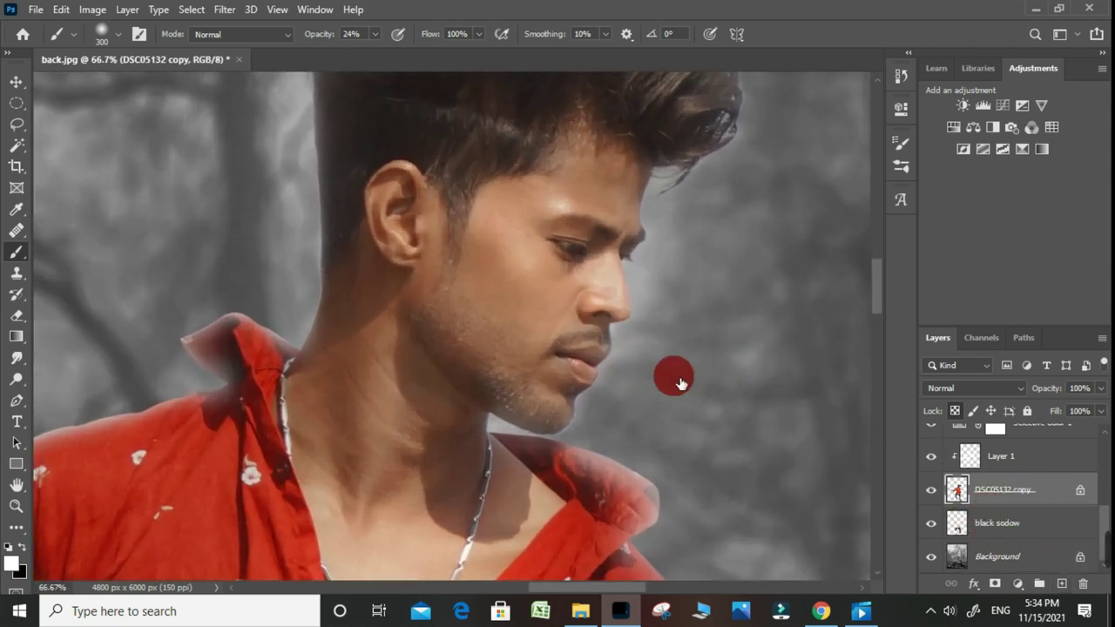
# Switch to the Mixer Brush and blend the skin on the man's cheek.
pyautogui.hotkey('ctrl', '1')
pyautogui.click(19, 254)
pyautogui.click(66, 297)
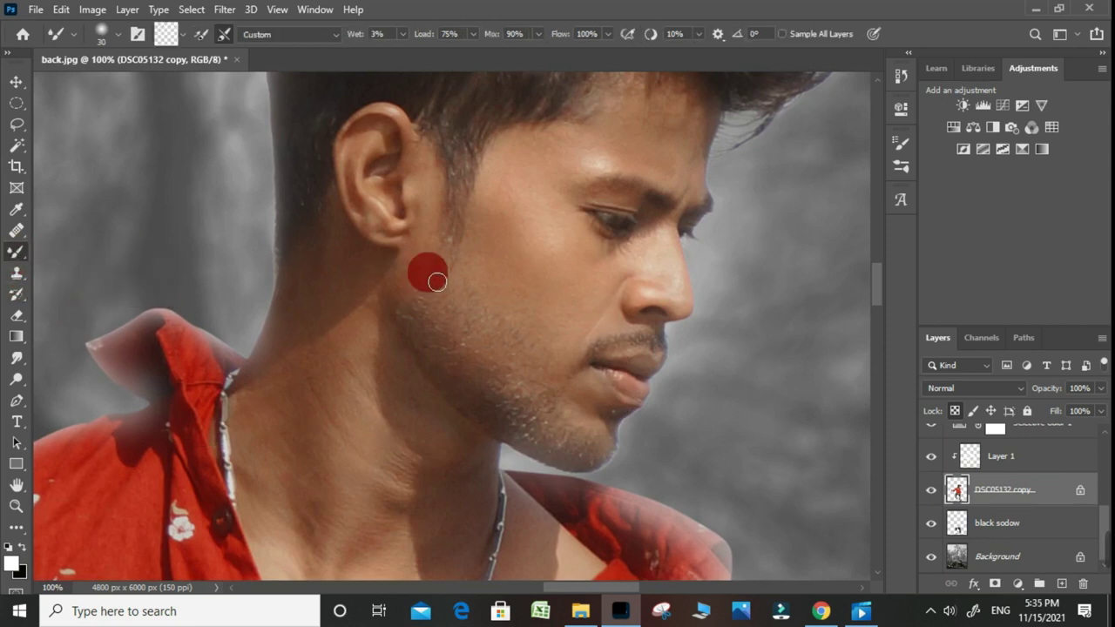
pyautogui.moveTo(565, 236); pyautogui.dragTo(539, 210)
pyautogui.press(']')
pyautogui.press(']')
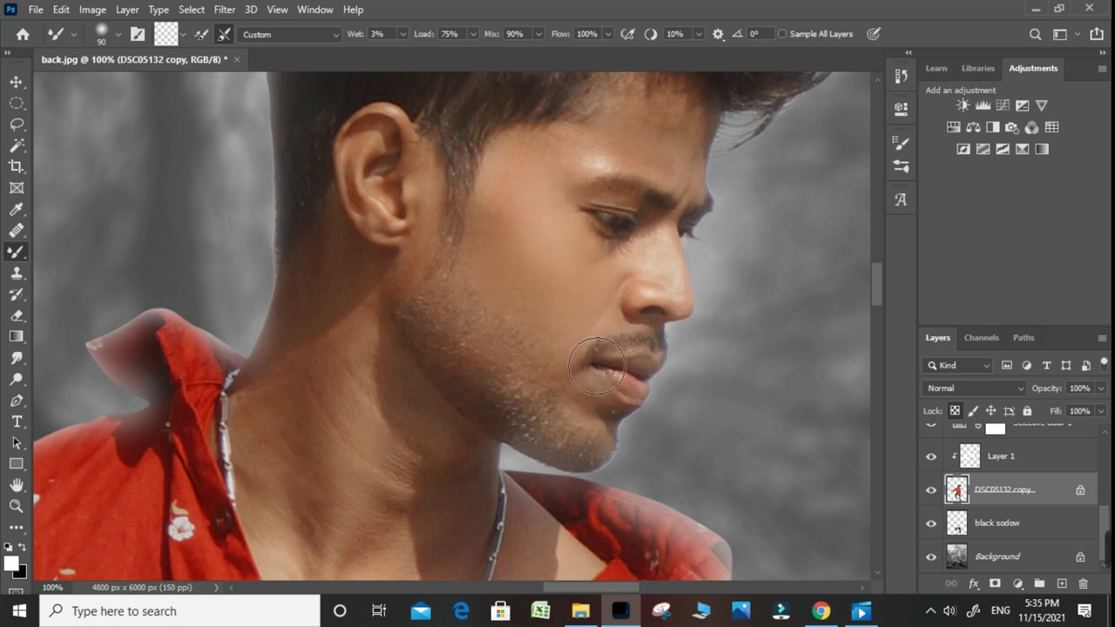
pyautogui.moveTo(587, 169)
pyautogui.mouseDown()
pyautogui.moveTo(719, 230)
pyautogui.moveTo(683, 283)
pyautogui.mouseUp()
pyautogui.press('[')
pyautogui.press('[')
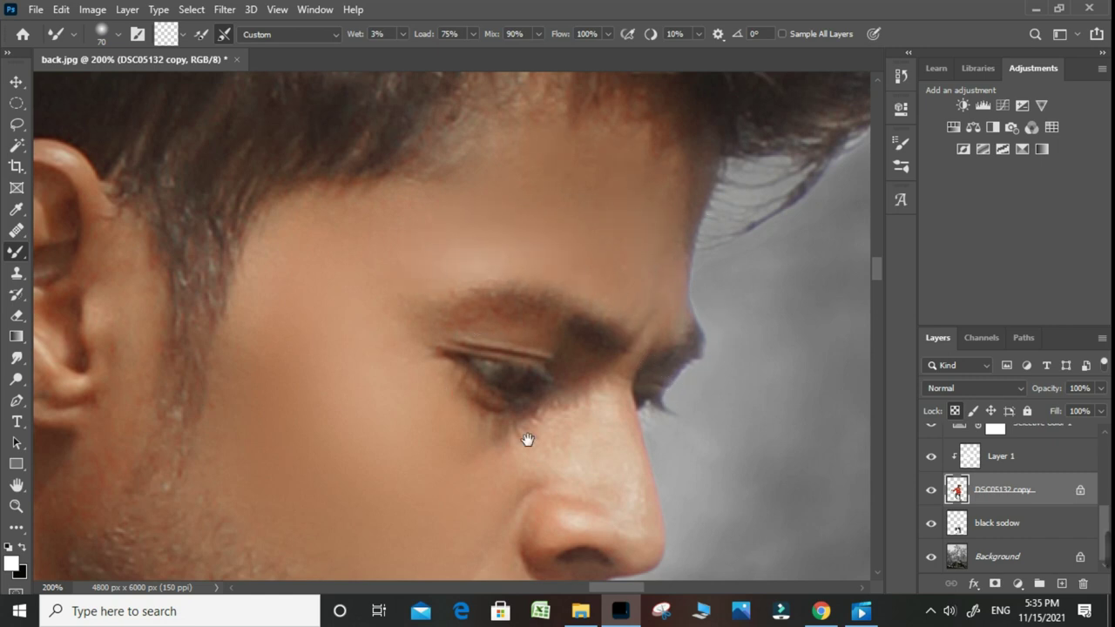
# Smooth and blend the skin along the nose with a smaller mixer brush.
pyautogui.moveTo(527, 439); pyautogui.dragTo(492, 273)
pyautogui.press('[')
pyautogui.press('[')
pyautogui.moveTo(535, 323); pyautogui.dragTo(606, 339)
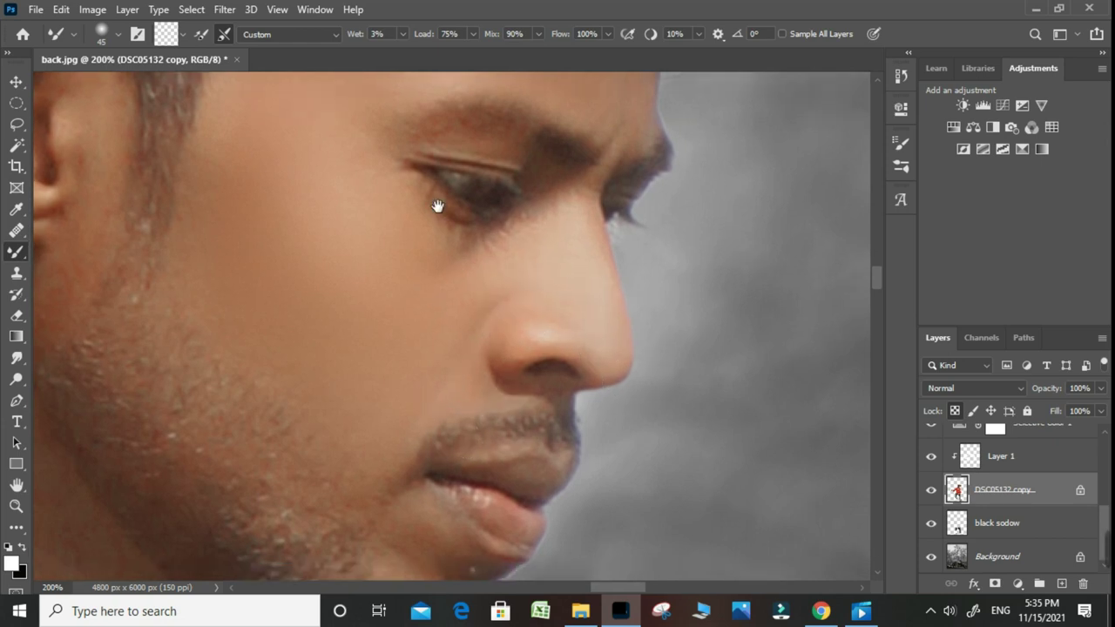
pyautogui.scroll(-5, 462, 366)
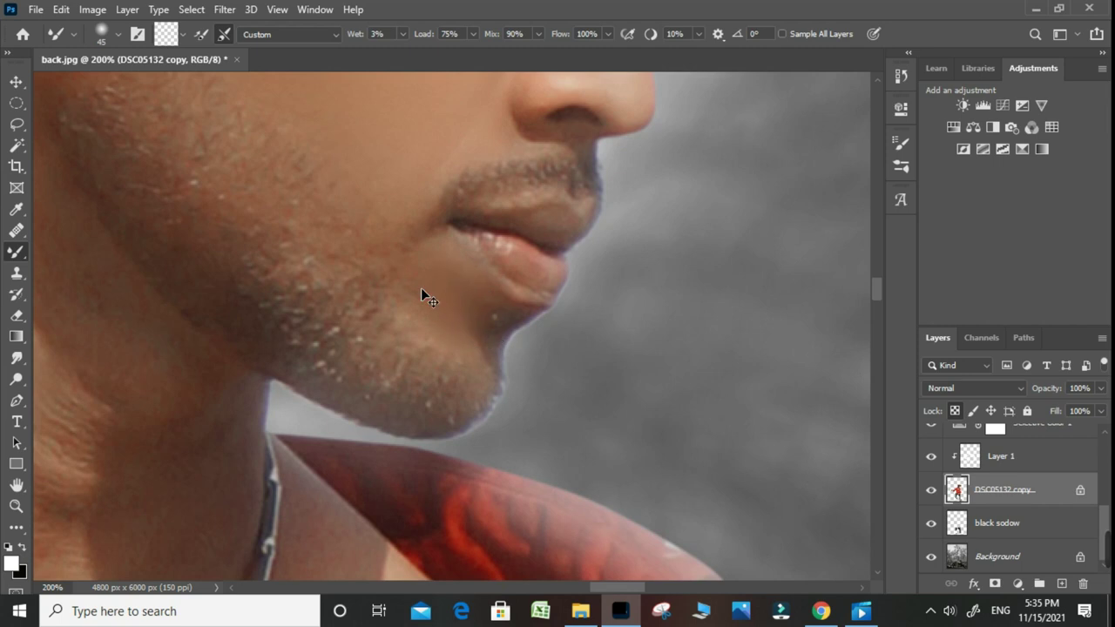
pyautogui.scroll(-3, 421, 296)
pyautogui.moveTo(273, 230); pyautogui.dragTo(340, 343)
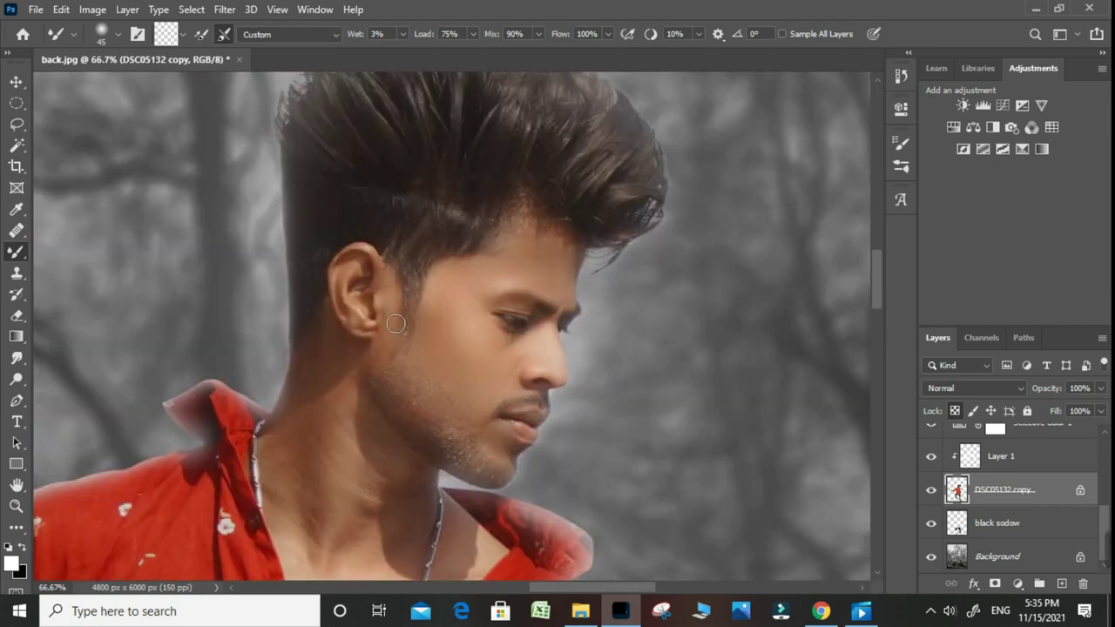
# Blend the skin on the neck with an enlarged mixer brush.
pyautogui.moveTo(360, 404); pyautogui.dragTo(355, 364)
pyautogui.scroll(-3, 319, 462)
pyautogui.moveTo(369, 383)
pyautogui.mouseDown()
pyautogui.moveTo(395, 279)
pyautogui.moveTo(356, 396)
pyautogui.mouseUp()
pyautogui.moveTo(323, 281)
pyautogui.mouseDown()
pyautogui.moveTo(386, 360)
pyautogui.moveTo(424, 292)
pyautogui.mouseUp()
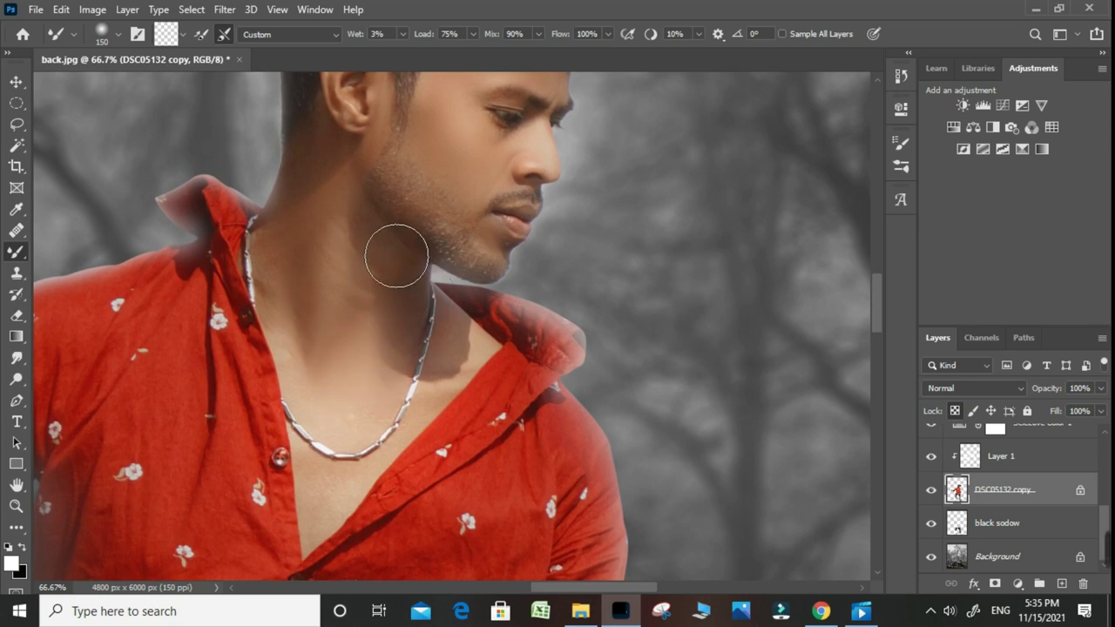
pyautogui.scroll(-2, 368, 398)
pyautogui.scroll(1, 360, 366)
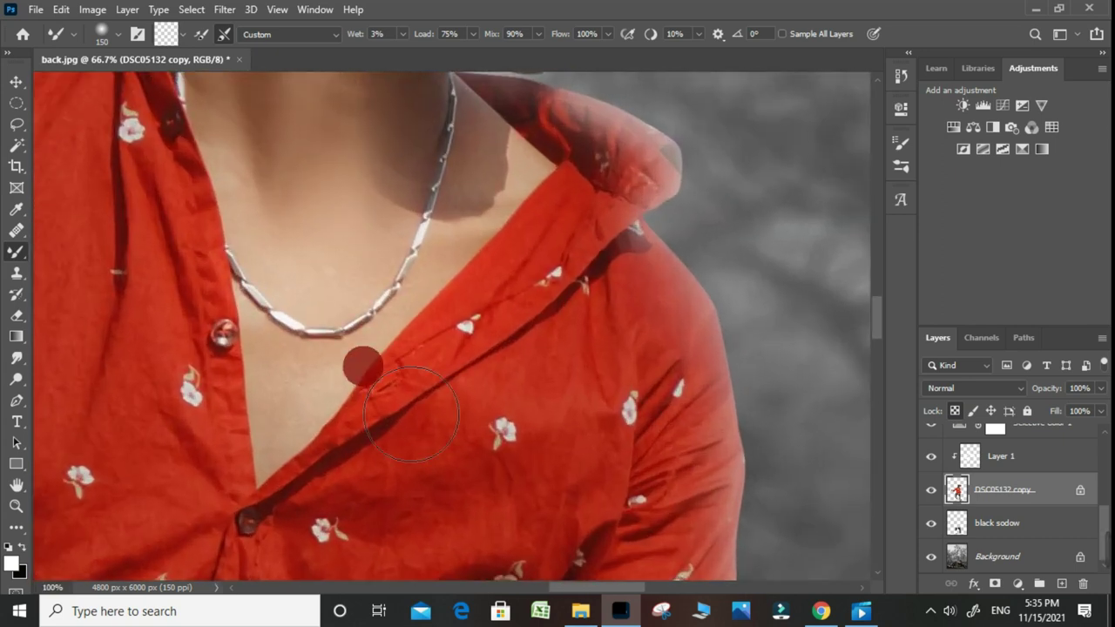
pyautogui.press('[')
pyautogui.press('[')
pyautogui.press('[')
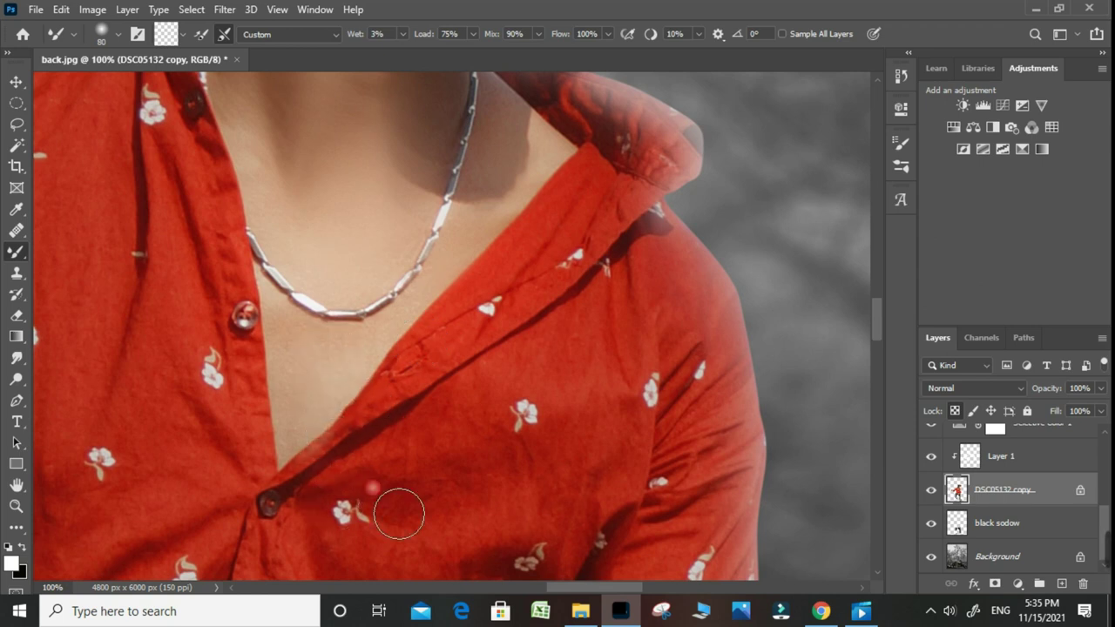
pyautogui.hotkey('ctrl', '-')
pyautogui.hotkey('ctrl', '-')
pyautogui.hotkey('ctrl', '-')
pyautogui.hotkey('ctrl', '-')
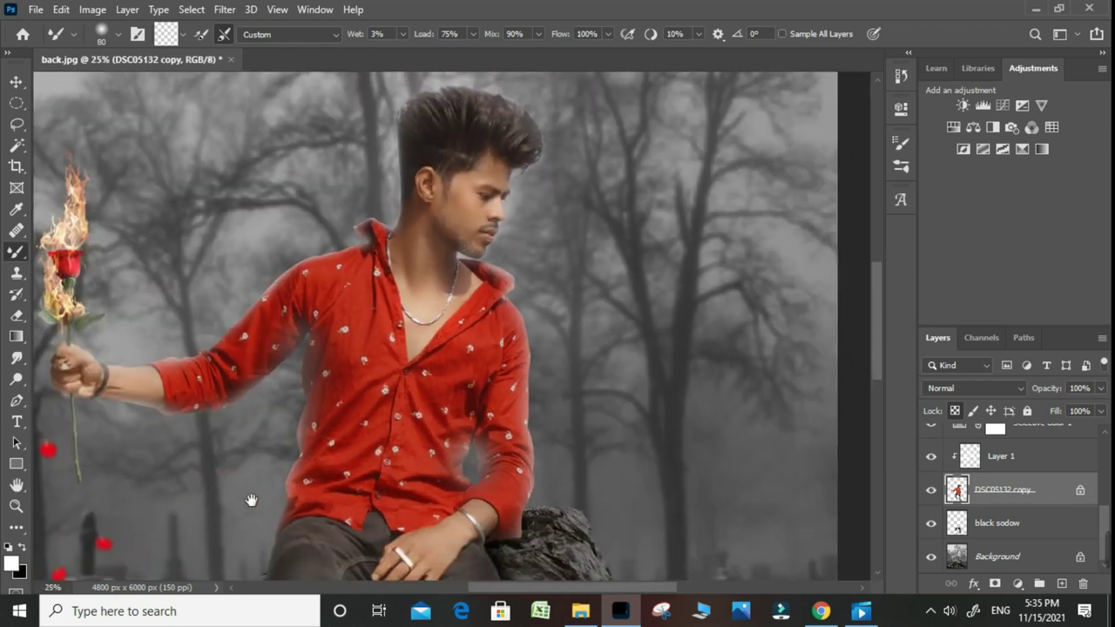
# Blend the skin around the wrist with the bracelet on the rose-holding arm.
pyautogui.moveTo(233, 509); pyautogui.dragTo(558, 429)
pyautogui.scroll(3, 567, 311)
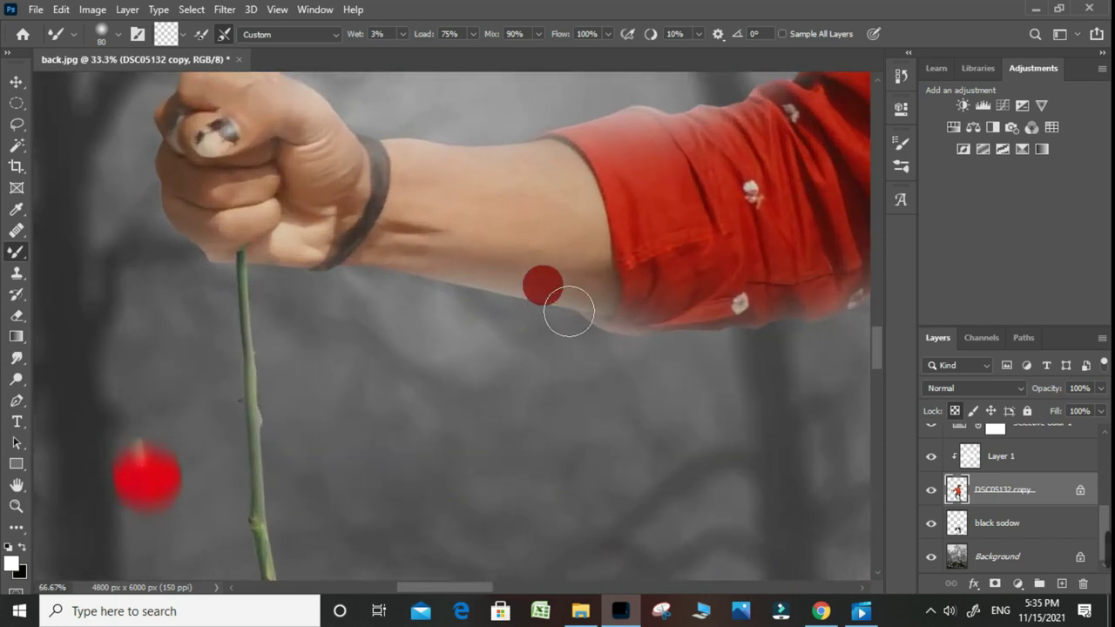
pyautogui.scroll(2, 480, 356)
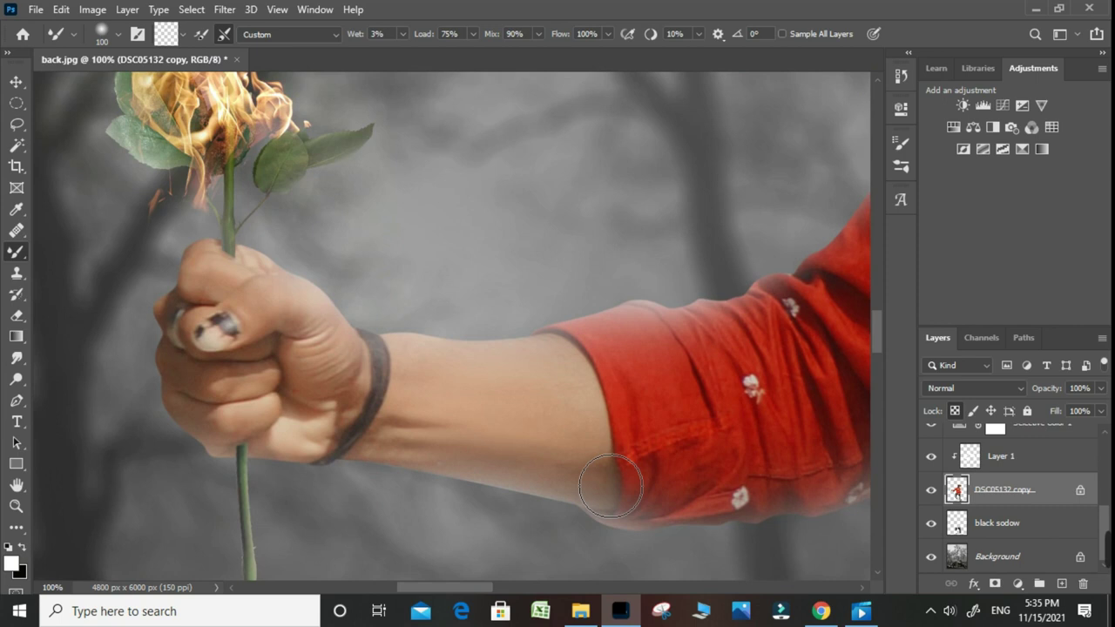
pyautogui.moveTo(560, 437); pyautogui.dragTo(515, 294)
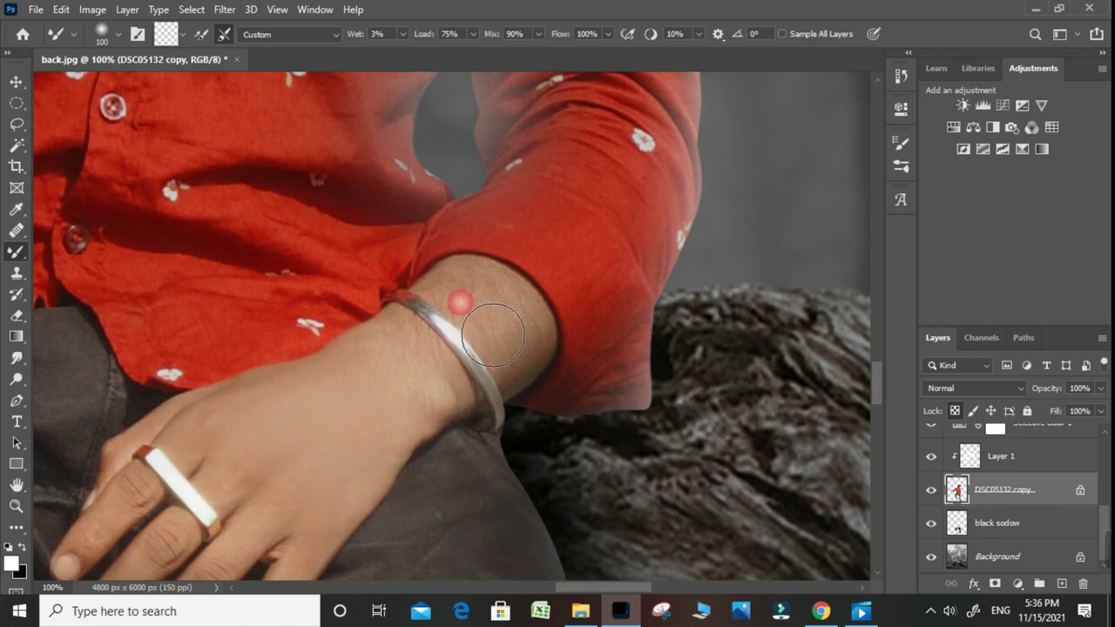
pyautogui.moveTo(493, 334); pyautogui.dragTo(543, 352)
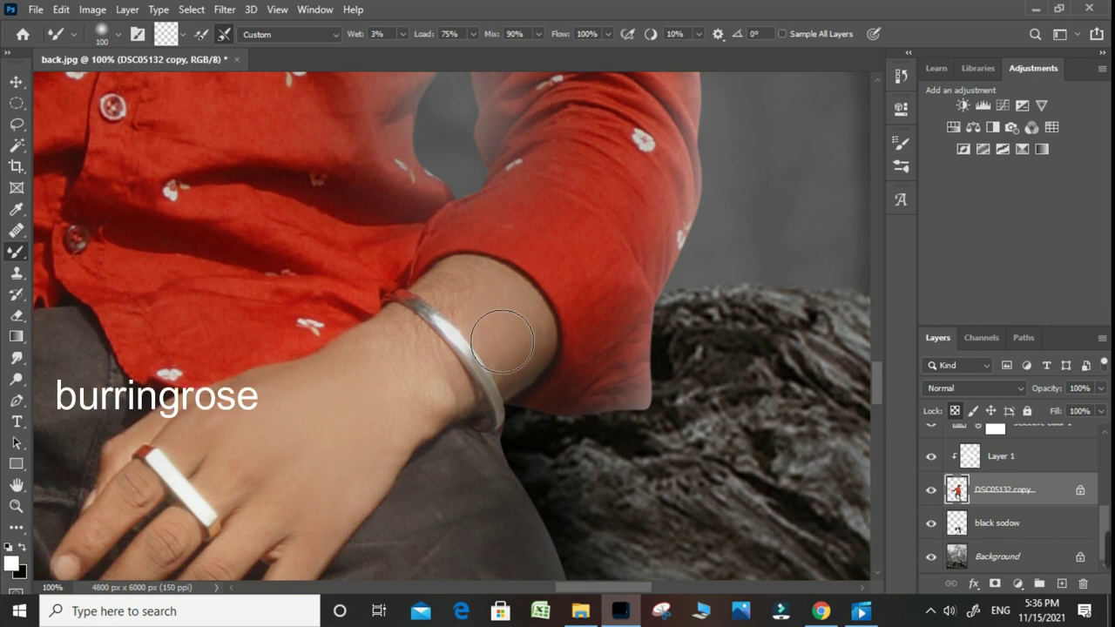
pyautogui.scroll(-5, 553, 343)
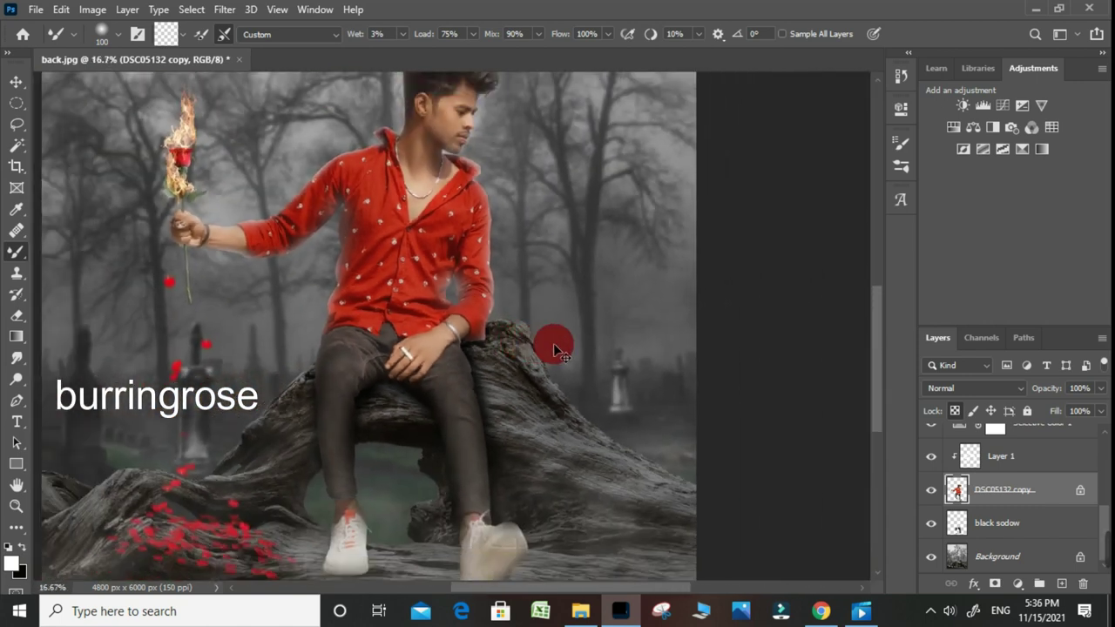
pyautogui.scroll(-1, 598, 299)
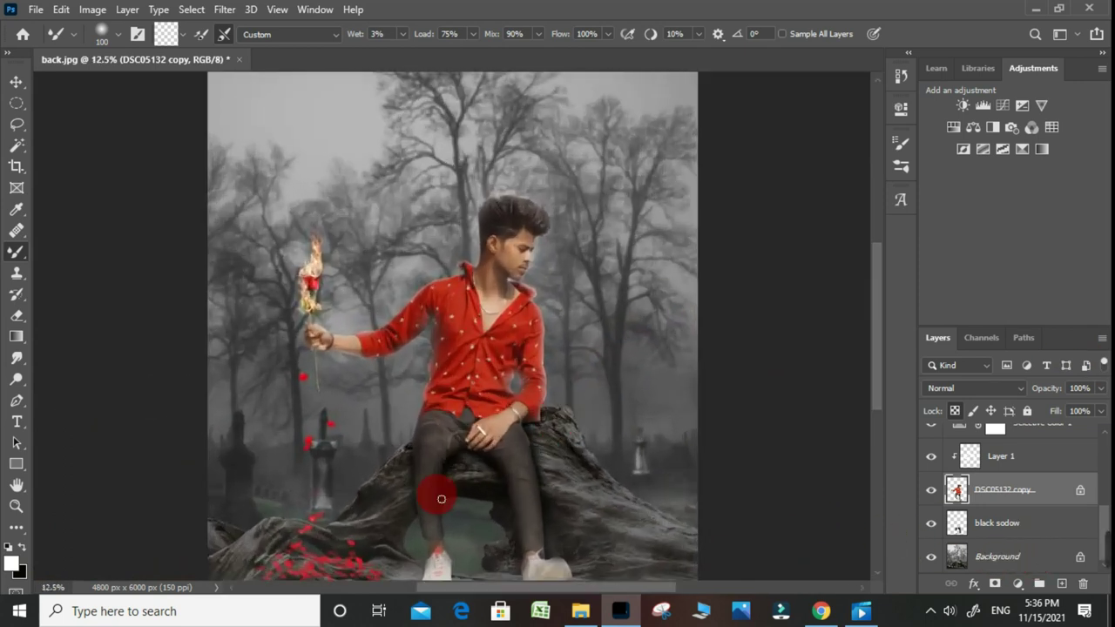
pyautogui.moveTo(424, 485); pyautogui.dragTo(429, 415)
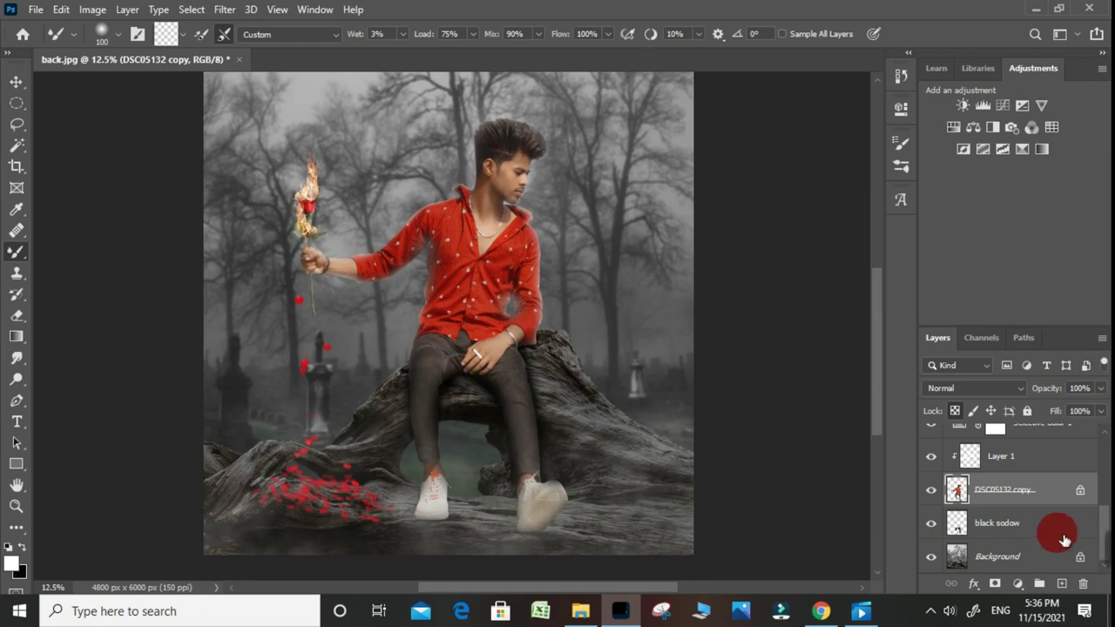
pyautogui.hotkey('ctrl', '-')
pyautogui.scroll(3, 1058, 502)
# Add a Color Lookup adjustment layer loaded with the FoggyNight.3DL look.
pyautogui.hotkey('ctrl', '+')
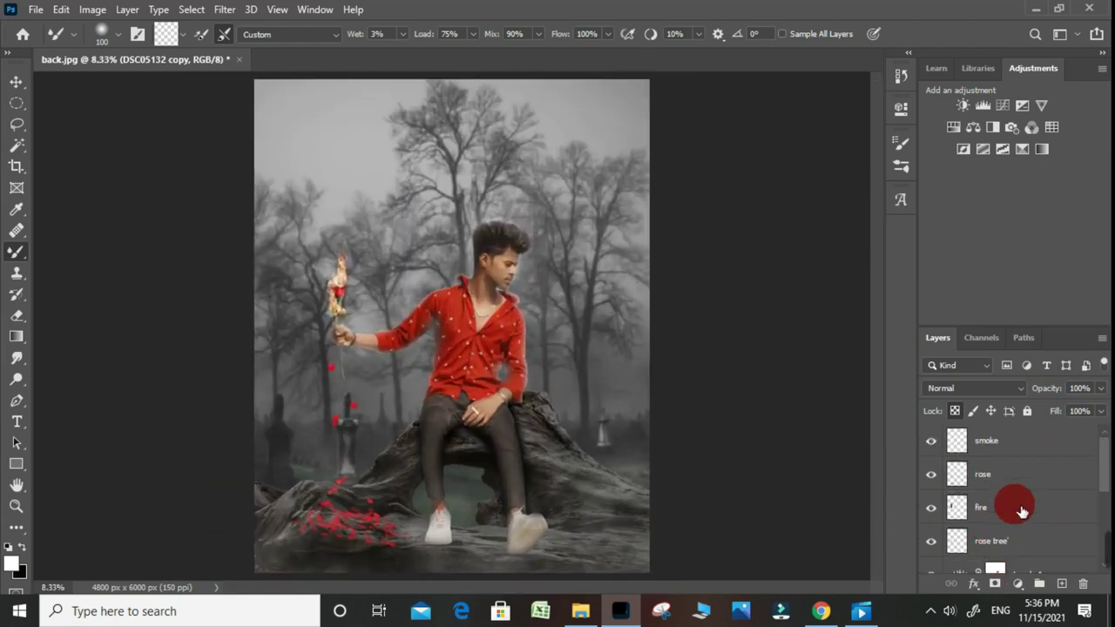
pyautogui.scroll(-3, 1006, 501)
pyautogui.moveTo(1010, 533); pyautogui.dragTo(1037, 580)
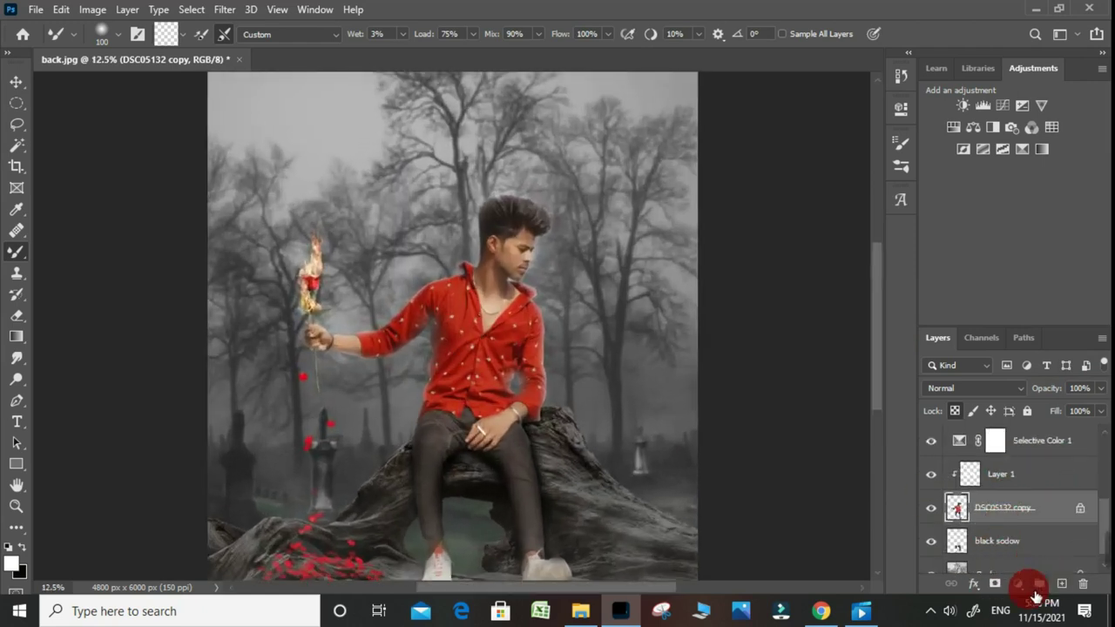
pyautogui.click(1019, 583)
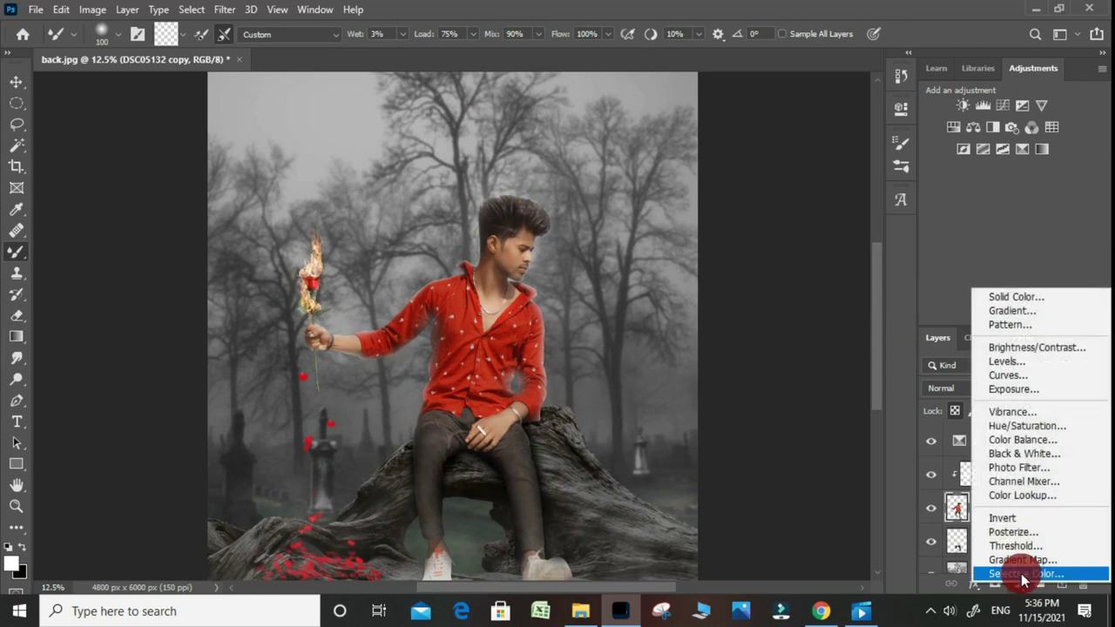
pyautogui.click(1019, 495)
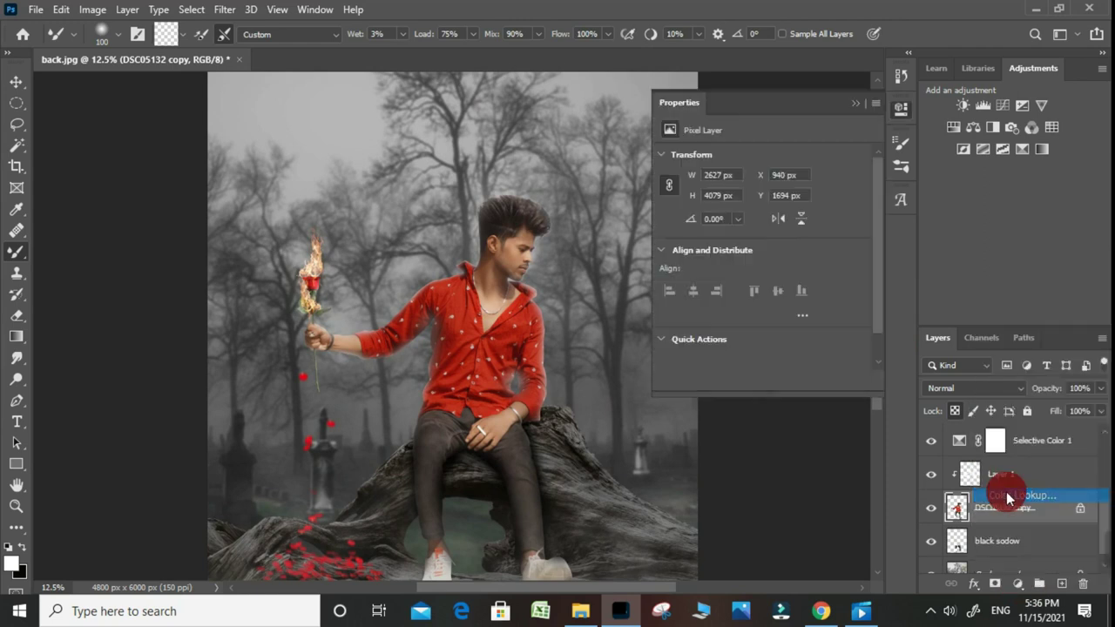
pyautogui.click(756, 158)
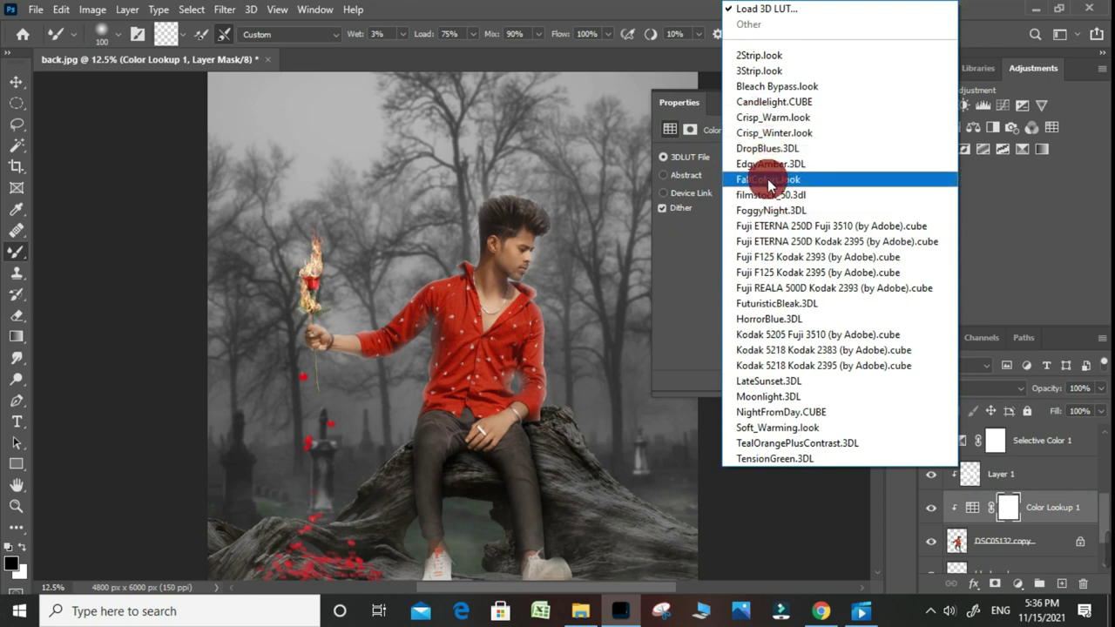
pyautogui.click(770, 212)
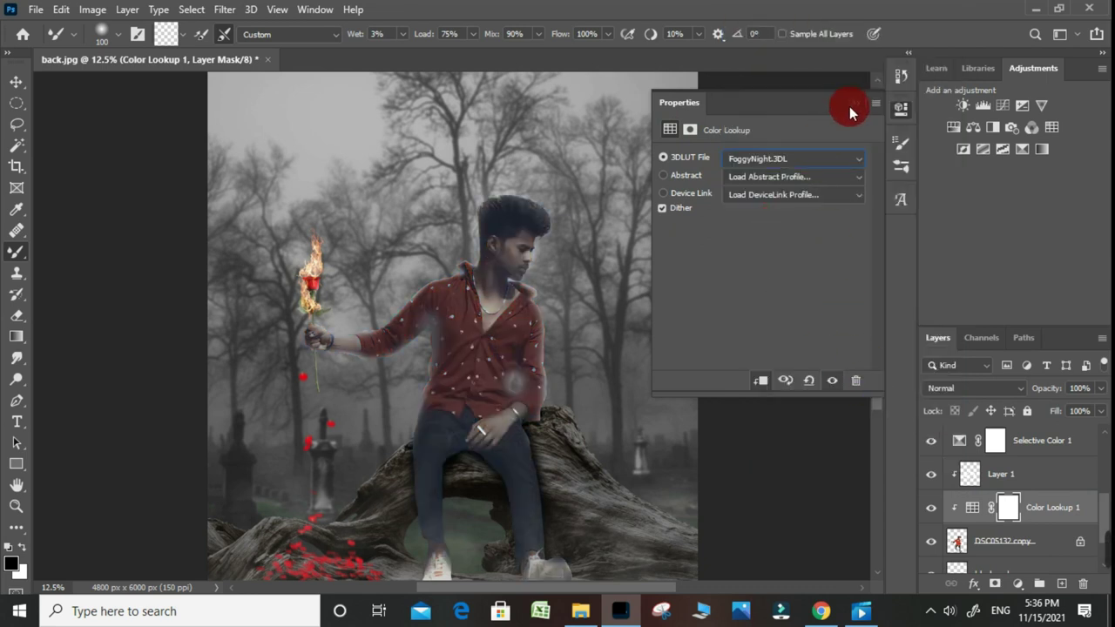
pyautogui.click(851, 104)
# Move Color Lookup 1 to the top of the stack, blended Linear Light at 32% opacity.
pyautogui.hotkey('ctrl', 'shift', ']')
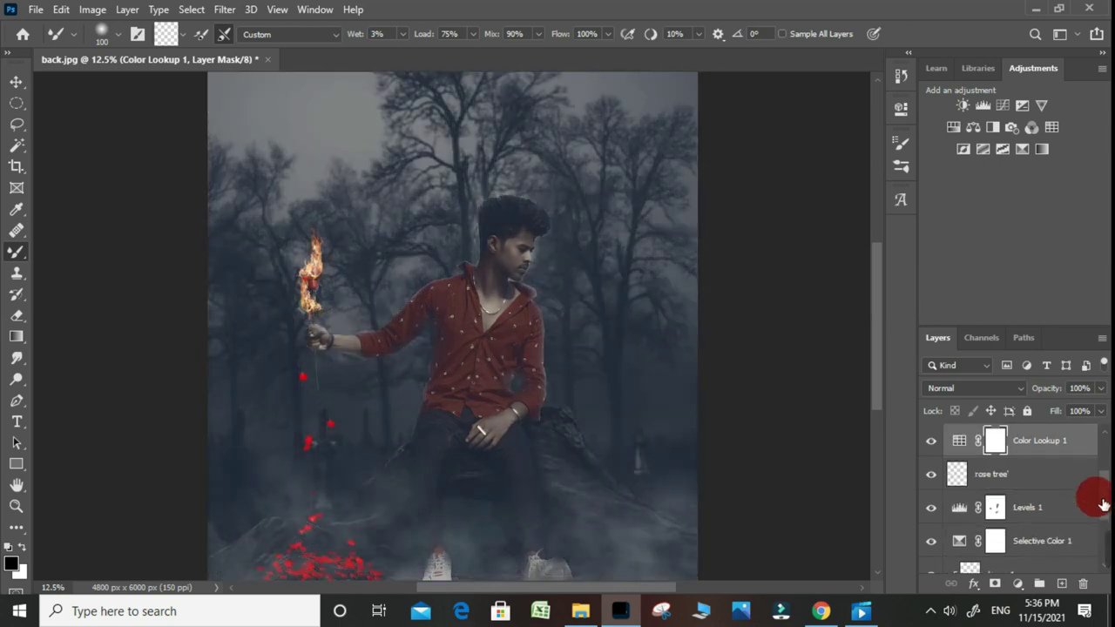
pyautogui.click(971, 387)
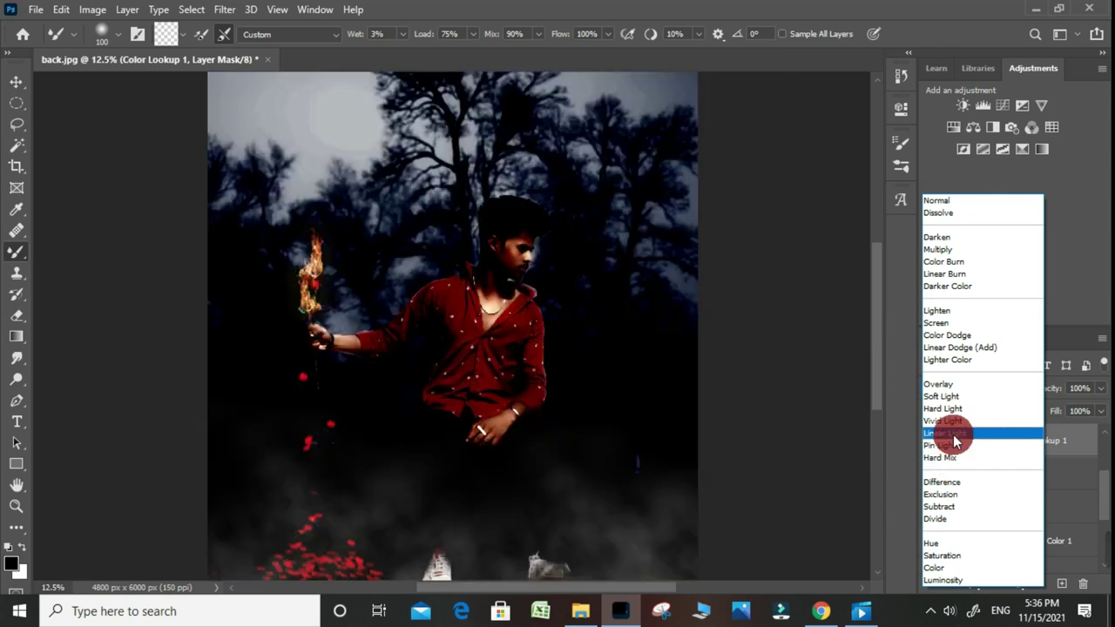
pyautogui.click(1019, 432)
pyautogui.click(1101, 388)
pyautogui.moveTo(1035, 408); pyautogui.dragTo(1046, 404)
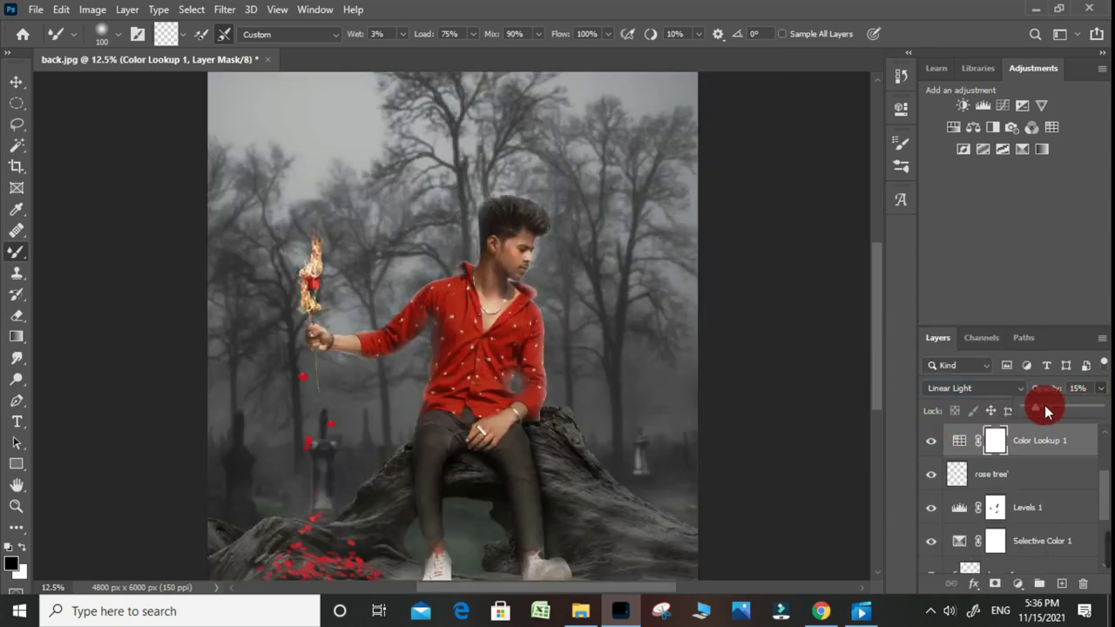
pyautogui.scroll(1, 462, 392)
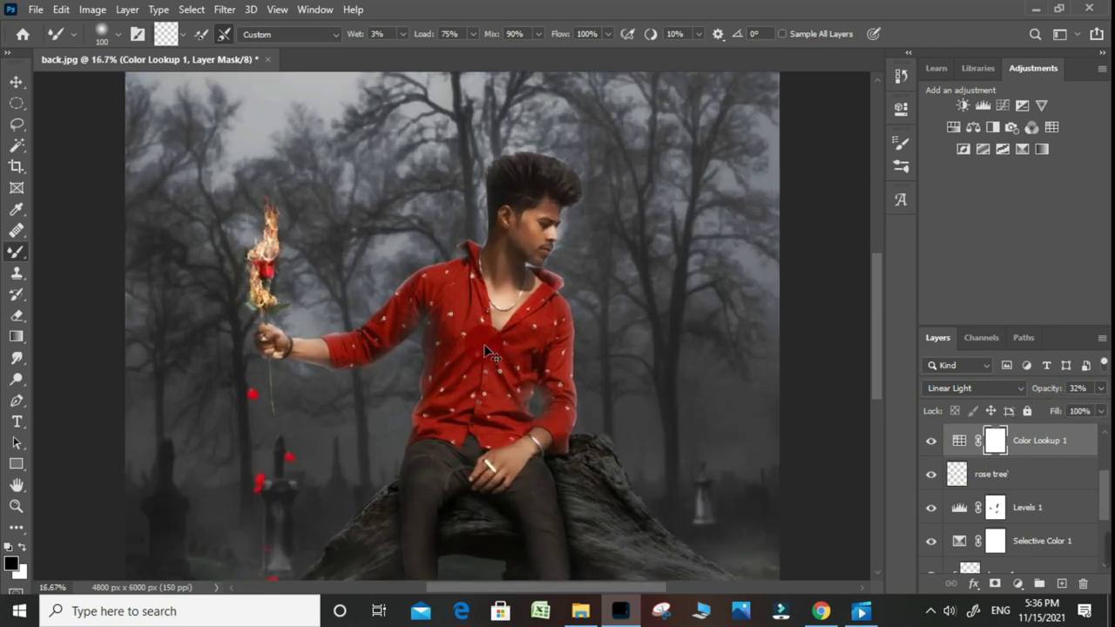
pyautogui.scroll(-2, 584, 430)
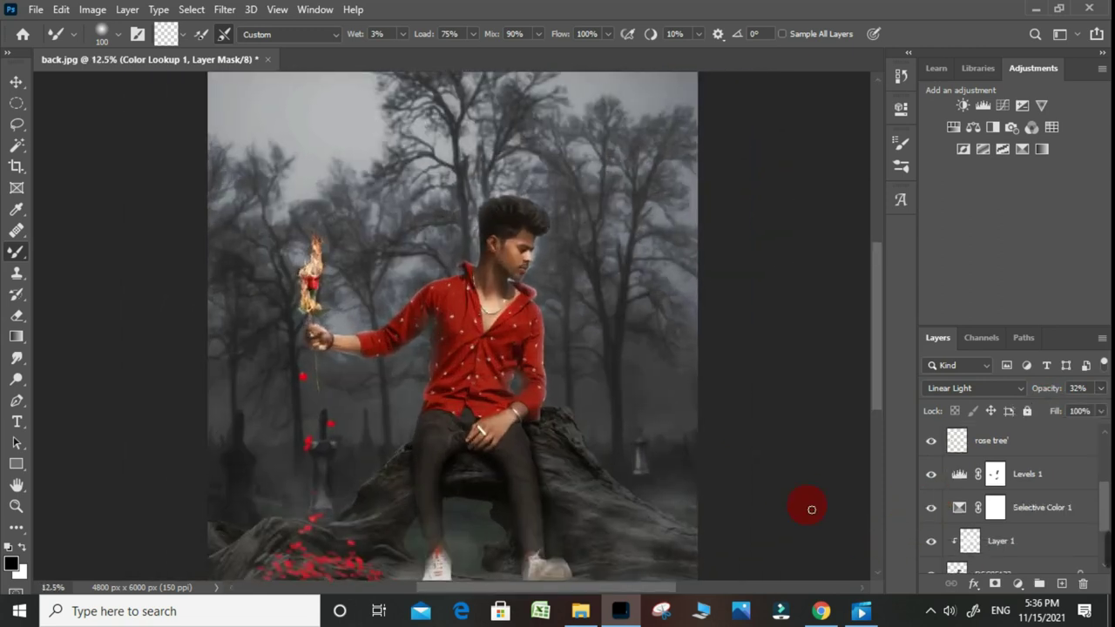
# Add a Selective Color layer with Reds set to Magenta +2 and Cyan -2.
pyautogui.moveTo(468, 488); pyautogui.dragTo(471, 436)
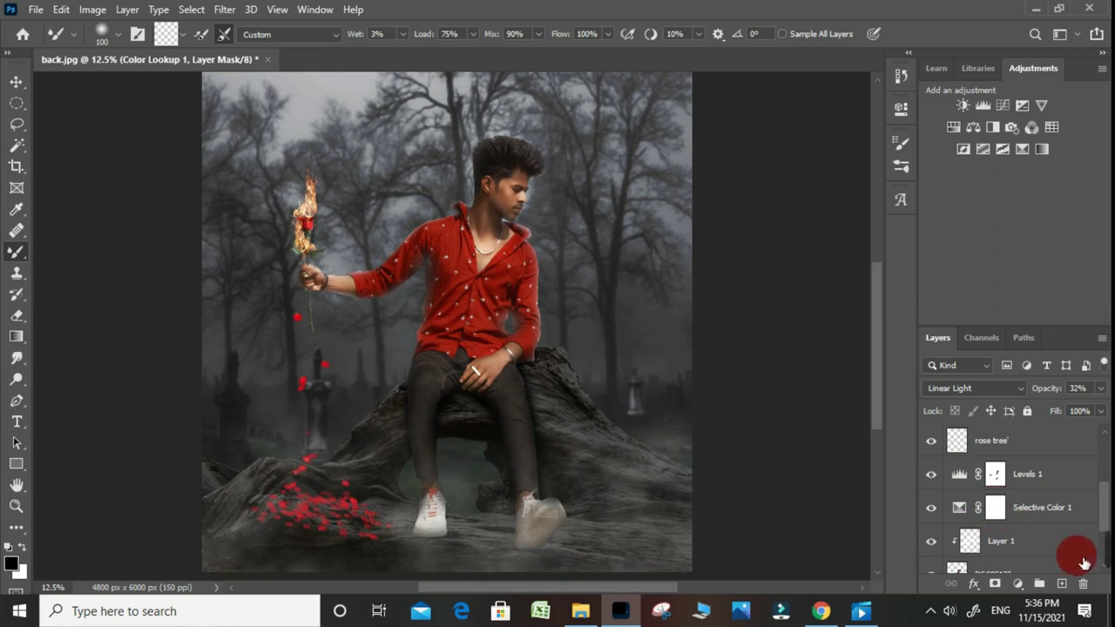
pyautogui.click(1019, 586)
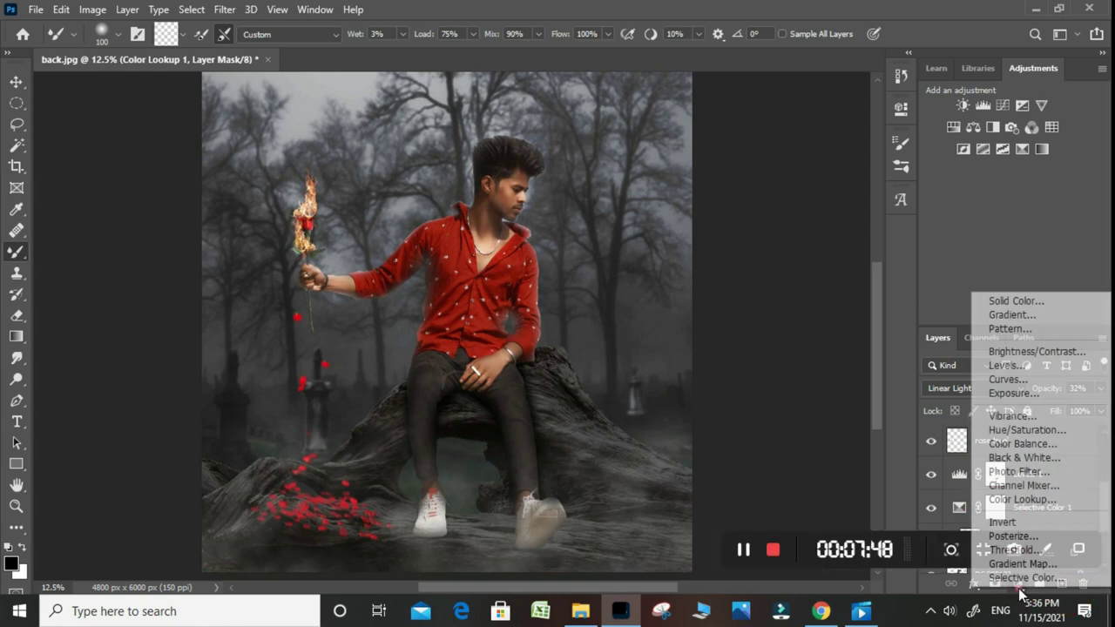
pyautogui.click(1011, 577)
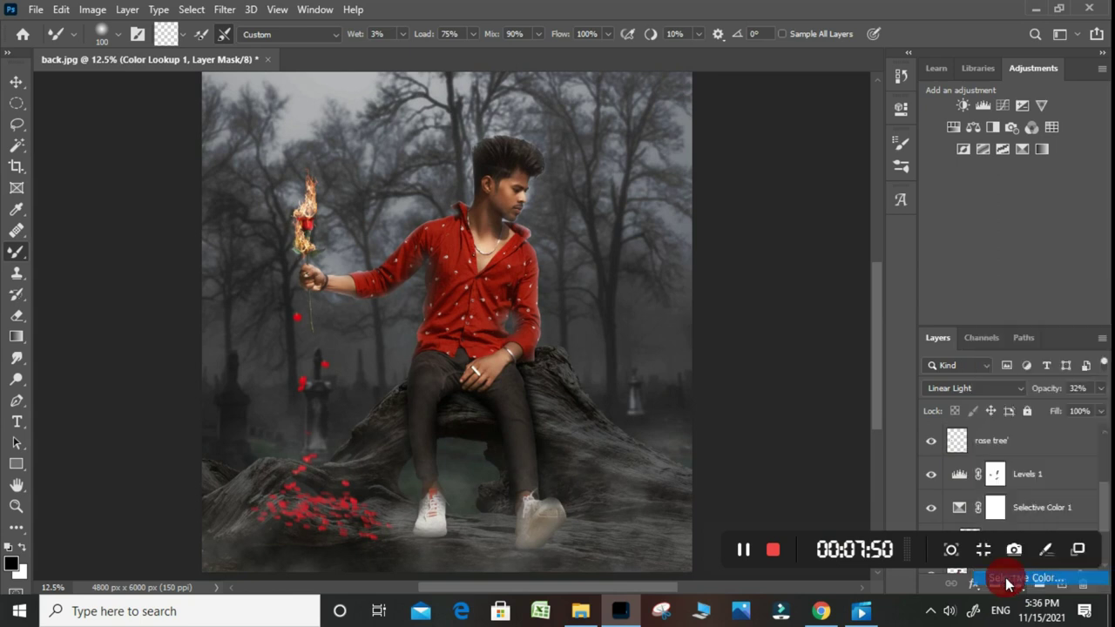
pyautogui.moveTo(762, 242)
pyautogui.mouseDown()
pyautogui.moveTo(693, 253)
pyautogui.moveTo(793, 268)
pyautogui.mouseUp()
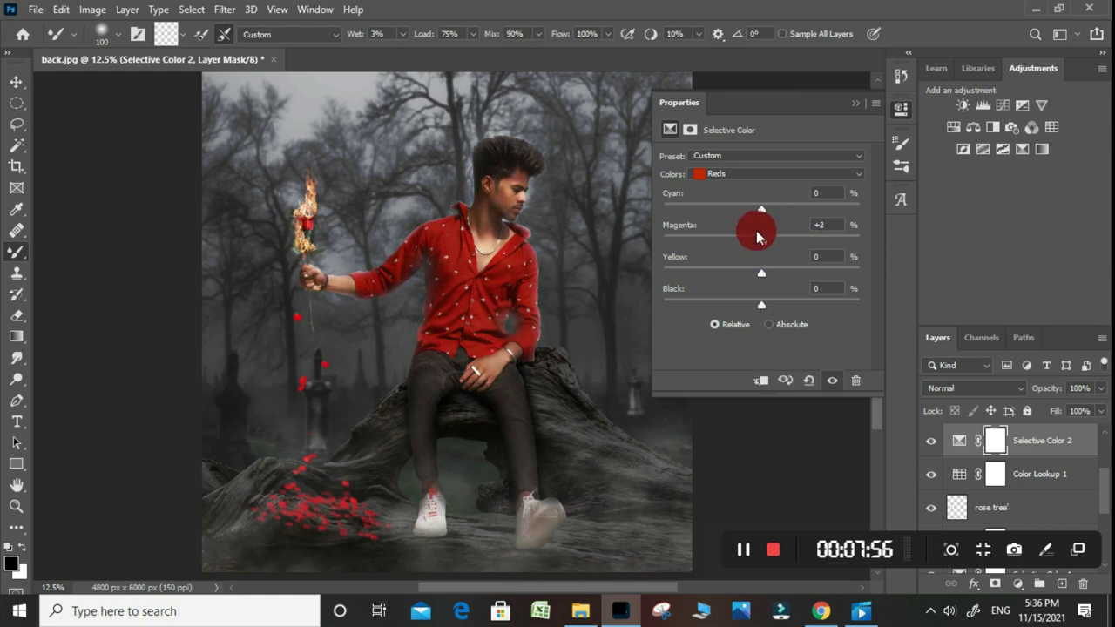
pyautogui.moveTo(762, 209)
pyautogui.mouseDown()
pyautogui.moveTo(698, 225)
pyautogui.moveTo(761, 221)
pyautogui.mouseUp()
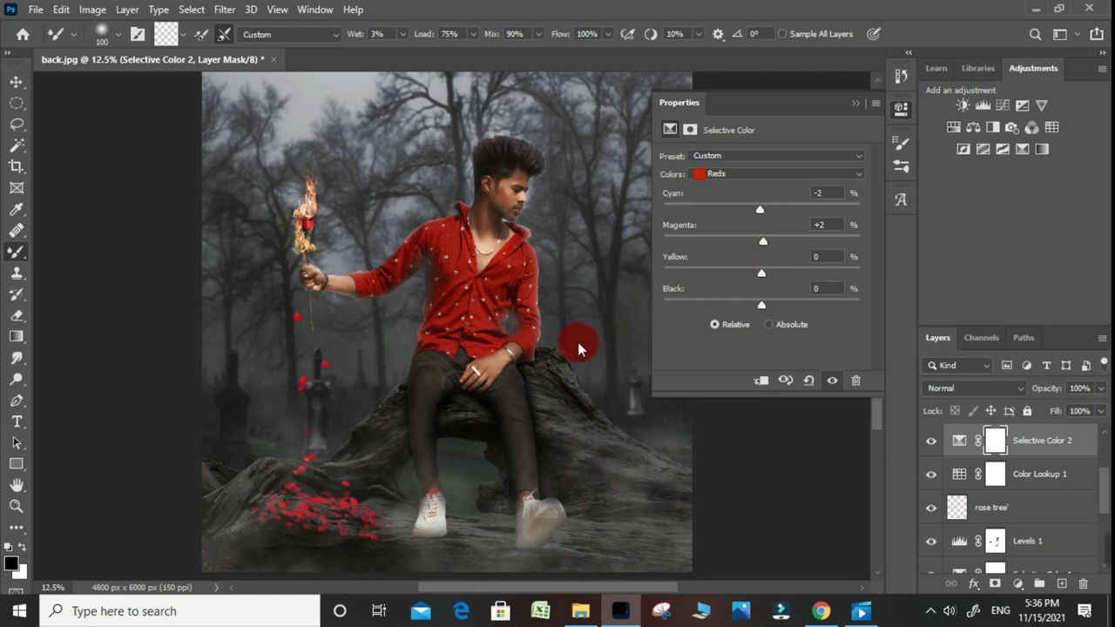
pyautogui.scroll(1, 572, 339)
pyautogui.scroll(1, 578, 204)
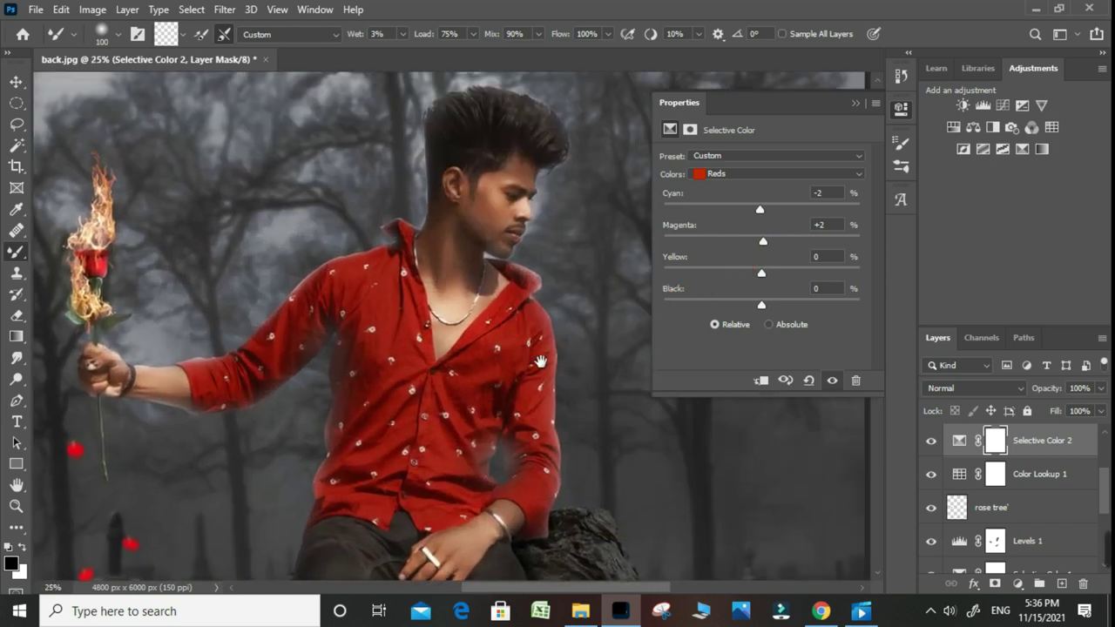
pyautogui.moveTo(540, 361); pyautogui.dragTo(544, 351)
# Brush the Color Lookup 1 mask to remove the grade from the man's face.
pyautogui.click(855, 103)
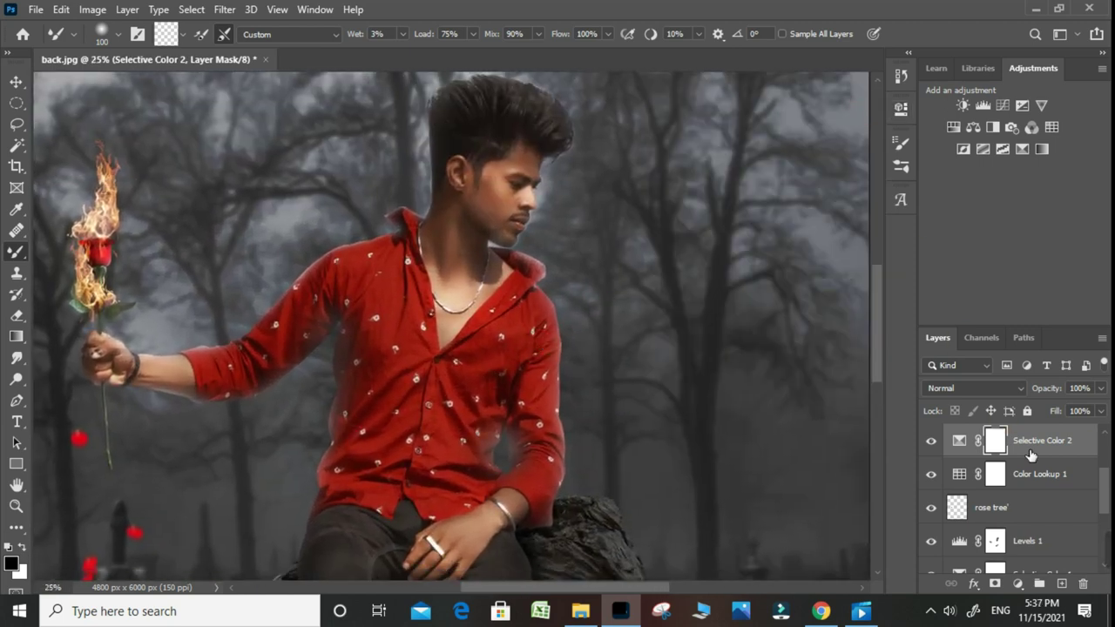
pyautogui.hotkey('ctrl', '+')
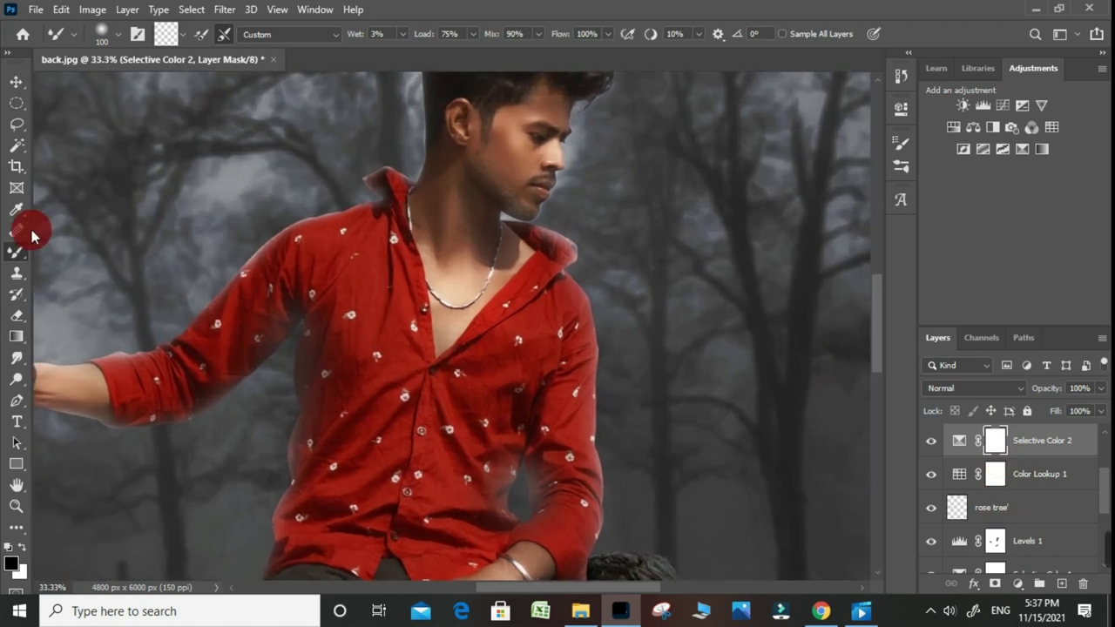
pyautogui.rightClick(16, 252)
pyautogui.click(82, 246)
pyautogui.moveTo(455, 222); pyautogui.dragTo(431, 357)
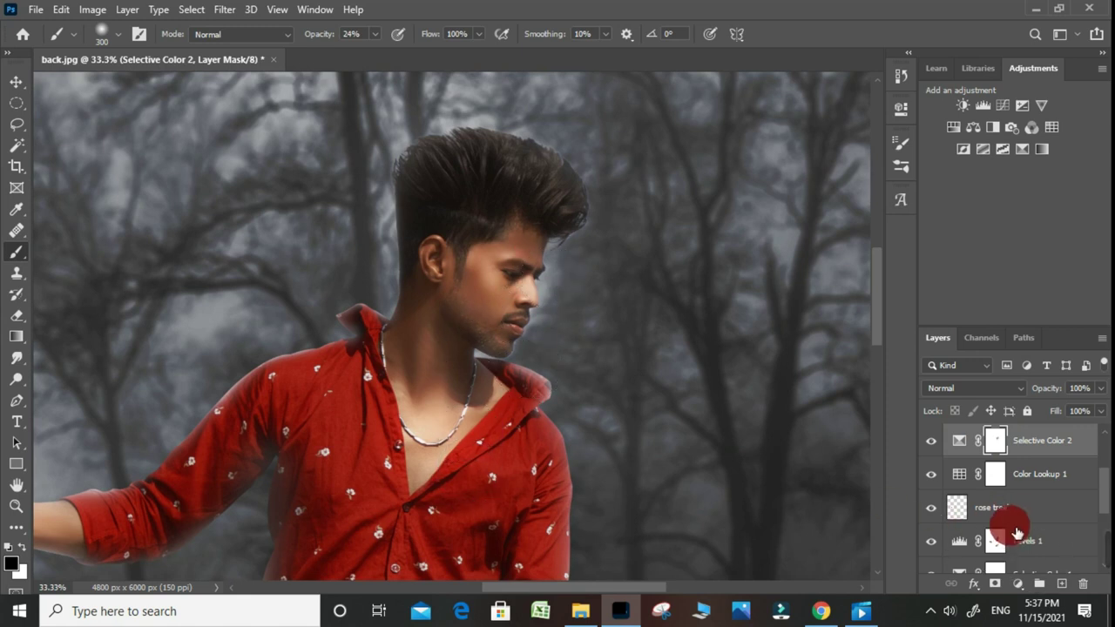
pyautogui.click(1033, 476)
pyautogui.moveTo(479, 267); pyautogui.dragTo(569, 288)
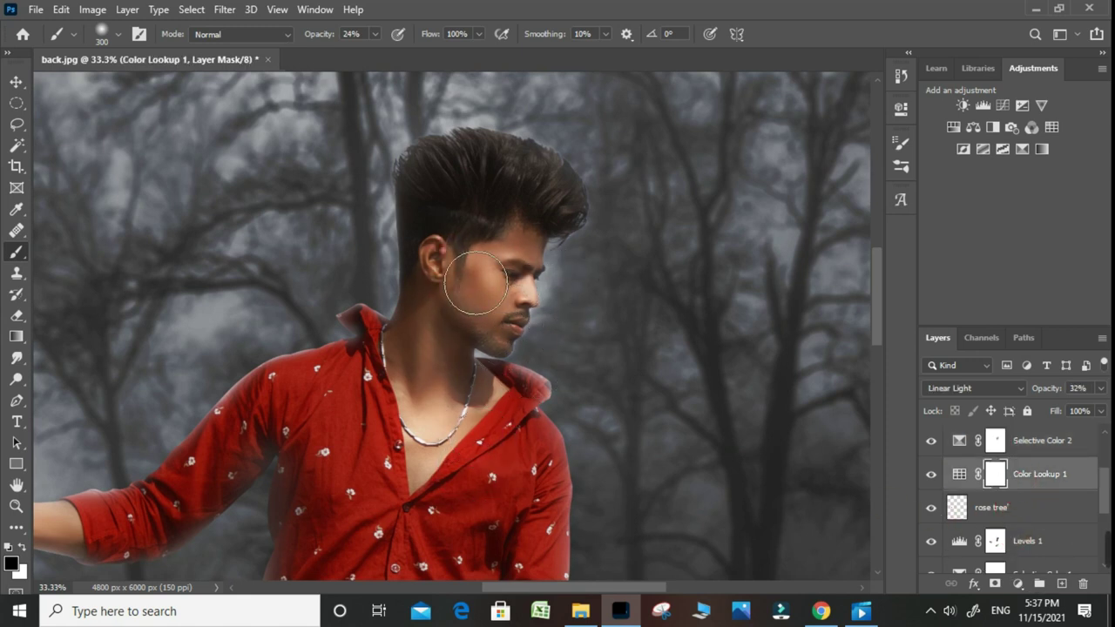
# Merge all visible layers into a single Background layer.
pyautogui.scroll(-3, 697, 498)
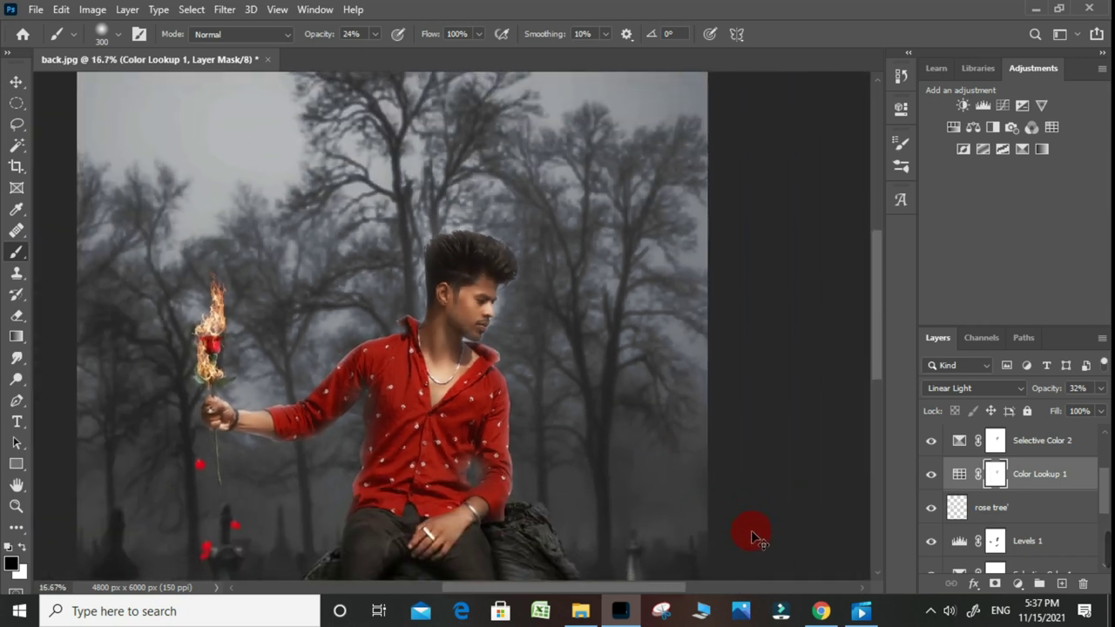
pyautogui.click(1035, 442)
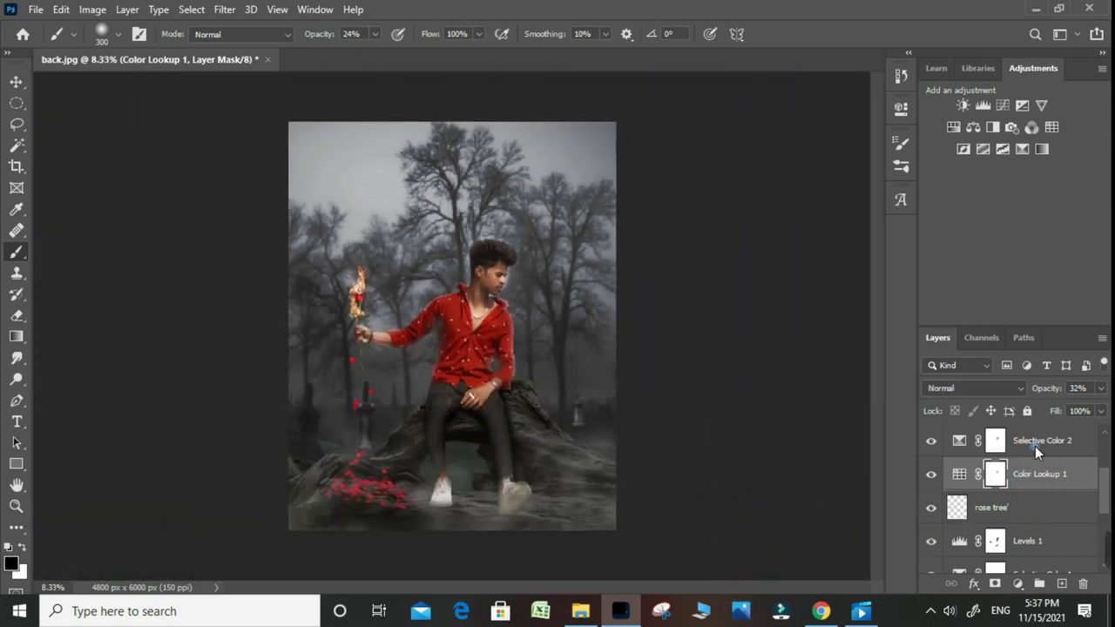
pyautogui.rightClick(1035, 446)
pyautogui.click(878, 497)
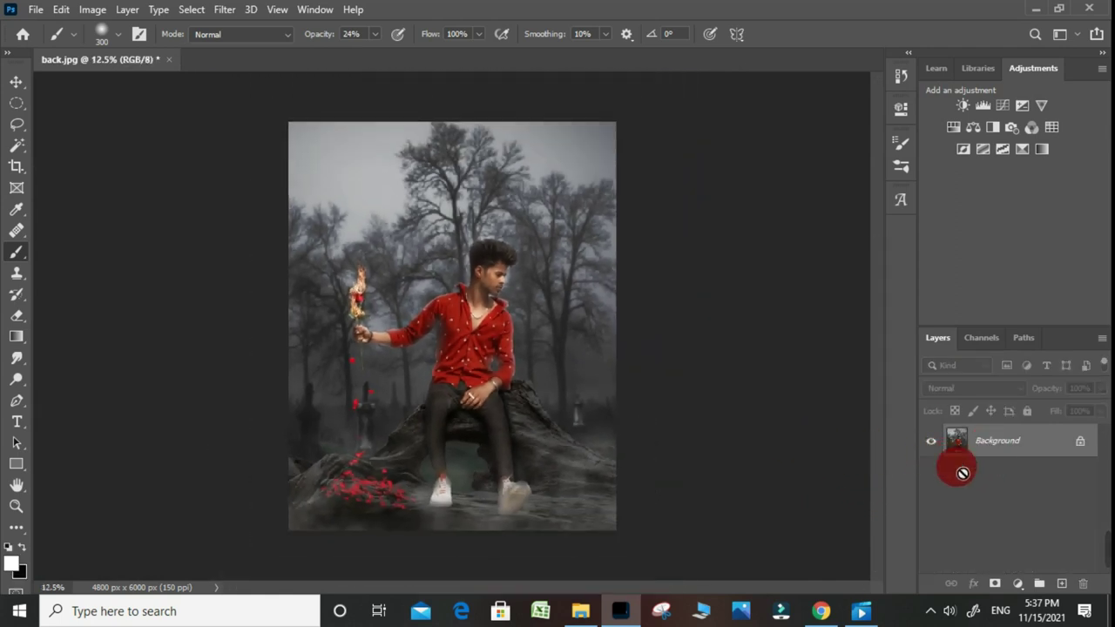
# Browse File Explorer to New Volume (D:) › BACKGRAUND › Telegram Desktop.
pyautogui.click(577, 615)
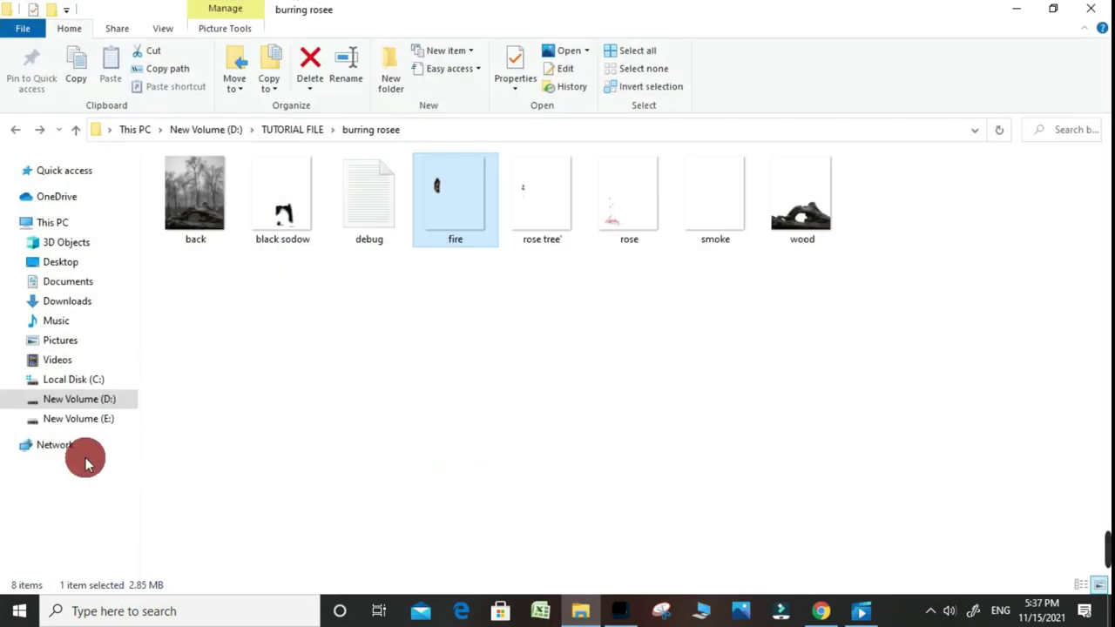
pyautogui.click(68, 401)
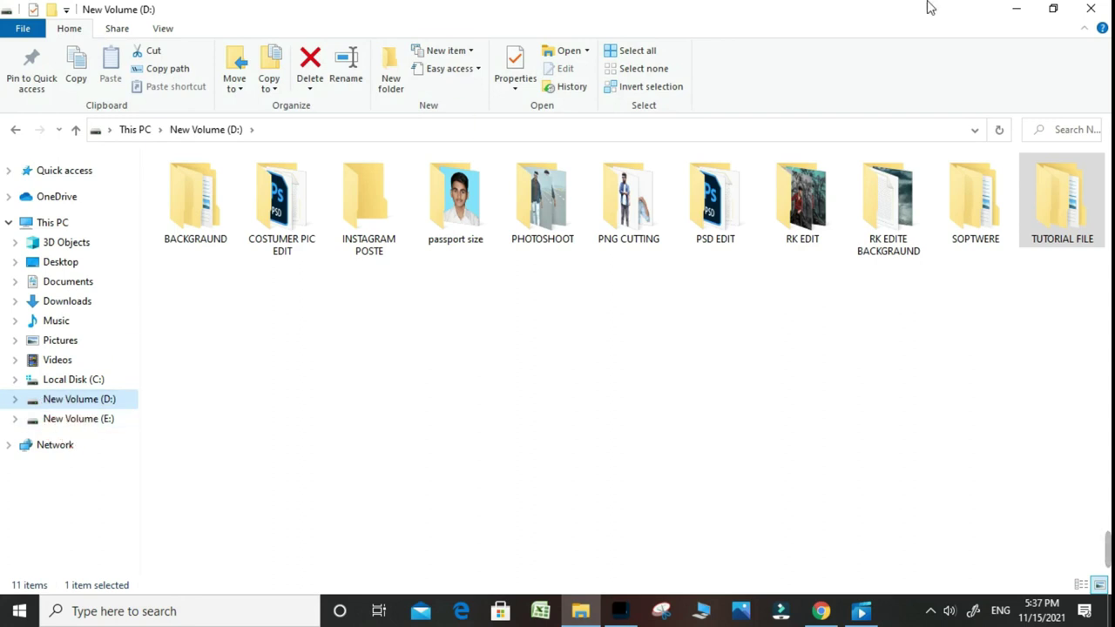
pyautogui.doubleClick(1080, 222)
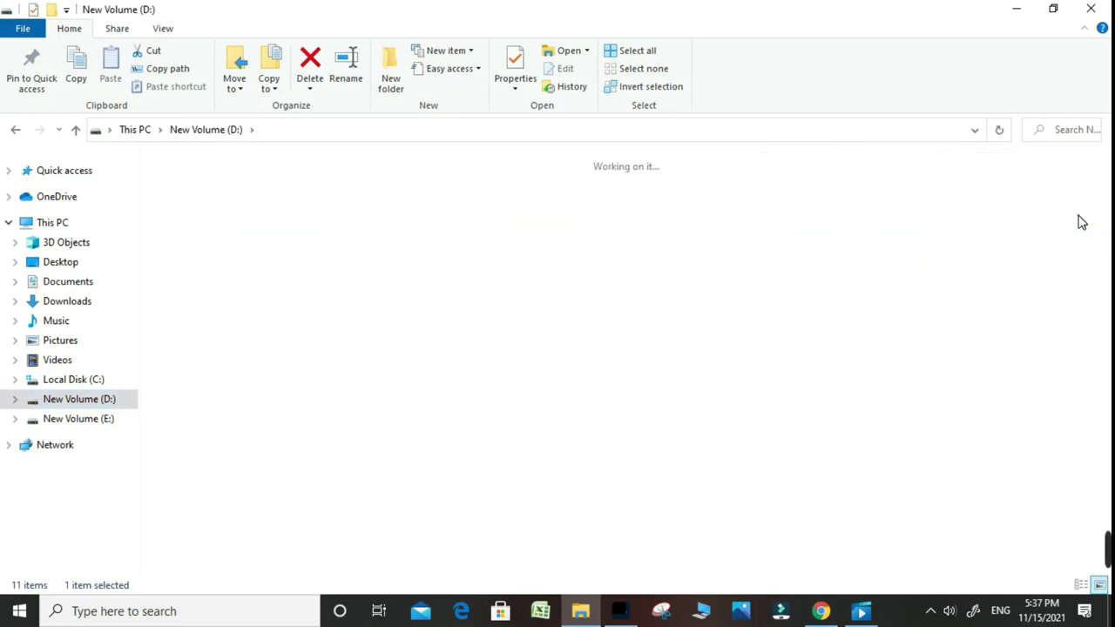
pyautogui.click(15, 129)
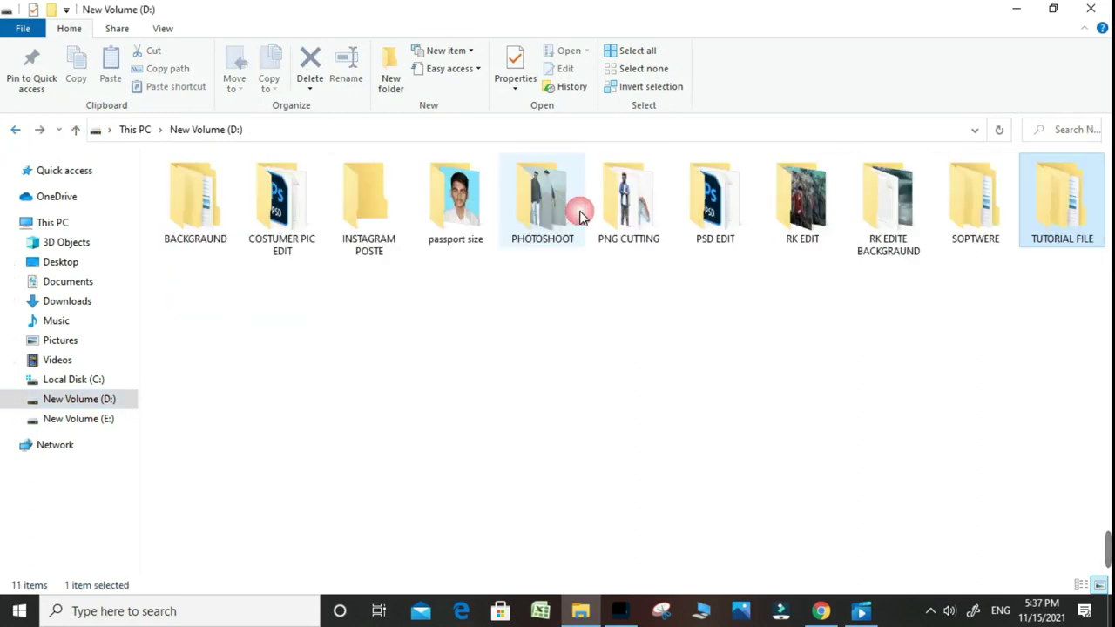
pyautogui.doubleClick(196, 213)
pyautogui.doubleClick(836, 228)
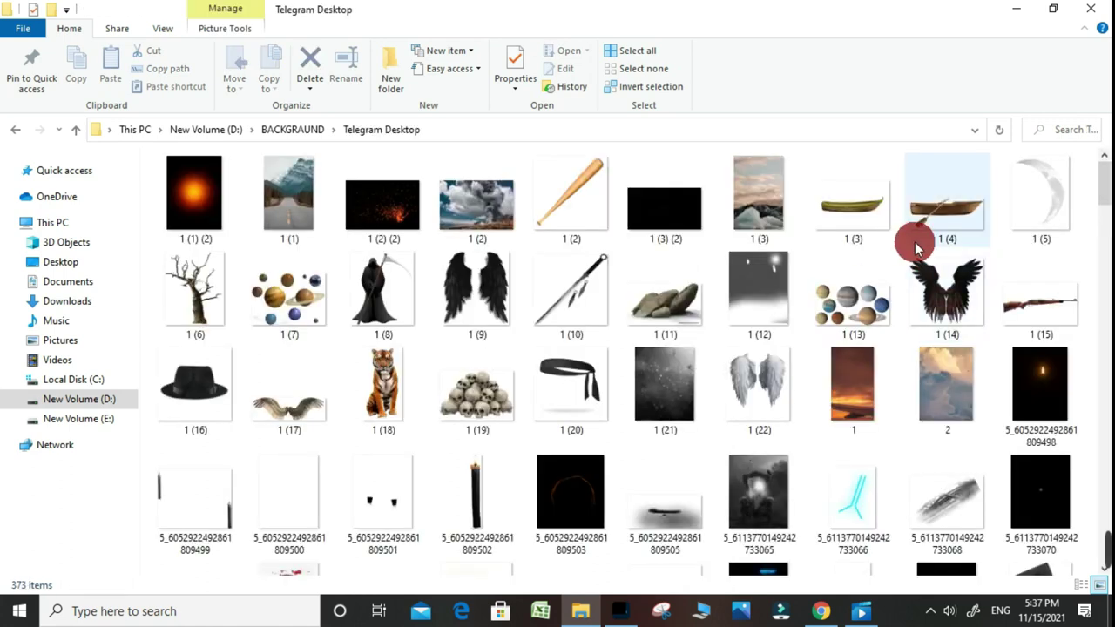
# Place image 1 (5) as a moon, flipped horizontally, in the upper-left sky.
pyautogui.moveTo(1032, 194)
pyautogui.mouseDown()
pyautogui.moveTo(623, 617)
pyautogui.moveTo(427, 305)
pyautogui.mouseUp()
pyautogui.rightClick(460, 305)
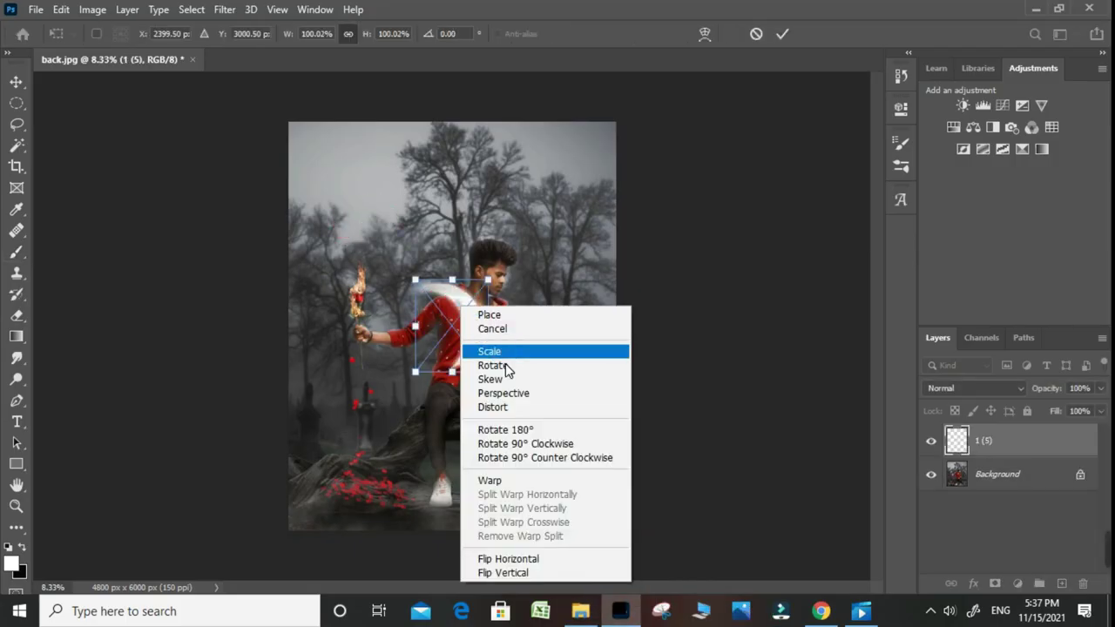
pyautogui.click(523, 558)
pyautogui.moveTo(455, 316)
pyautogui.mouseDown()
pyautogui.moveTo(347, 172)
pyautogui.moveTo(377, 166)
pyautogui.moveTo(352, 186)
pyautogui.moveTo(365, 162)
pyautogui.mouseUp()
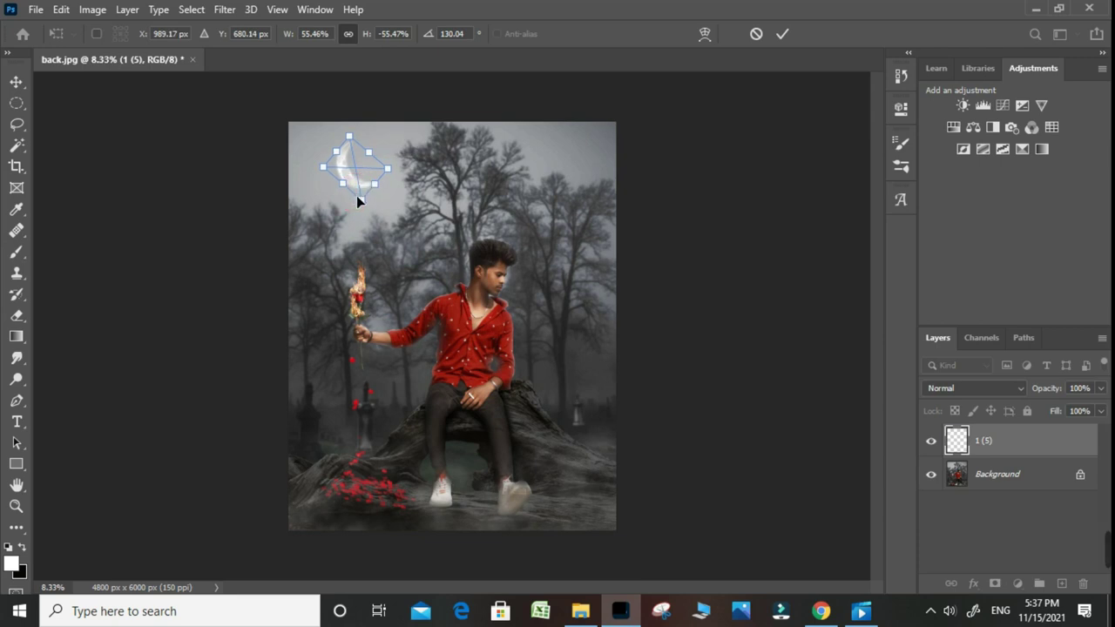
pyautogui.press('Return')
pyautogui.press('b')
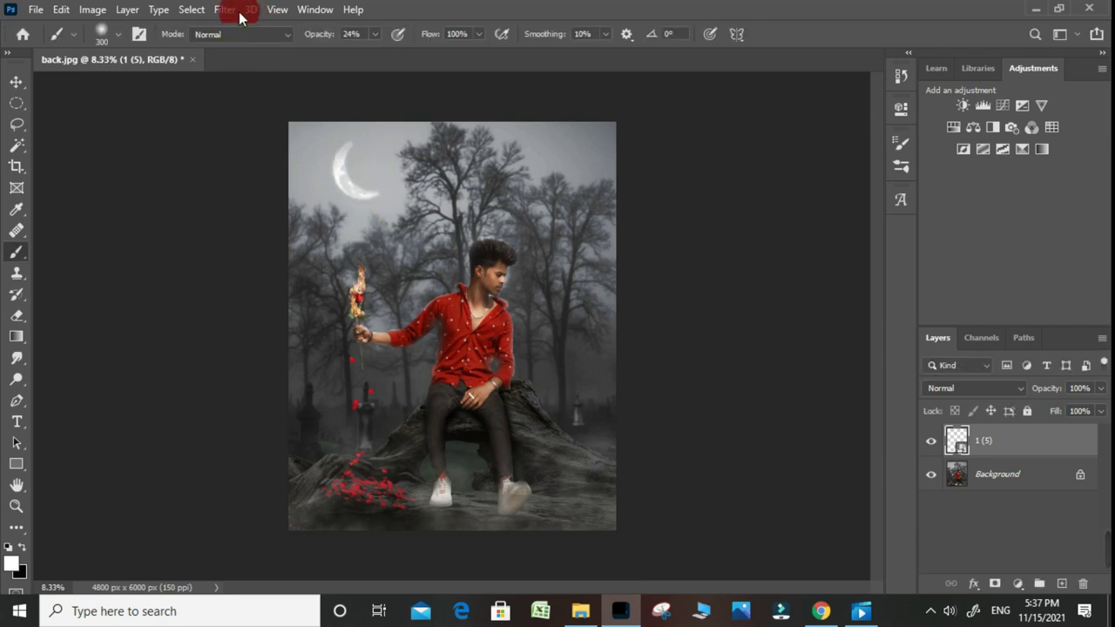
# Rasterize the moon layer and soften it with a Gaussian Blur.
pyautogui.click(286, 81)
pyautogui.click(529, 249)
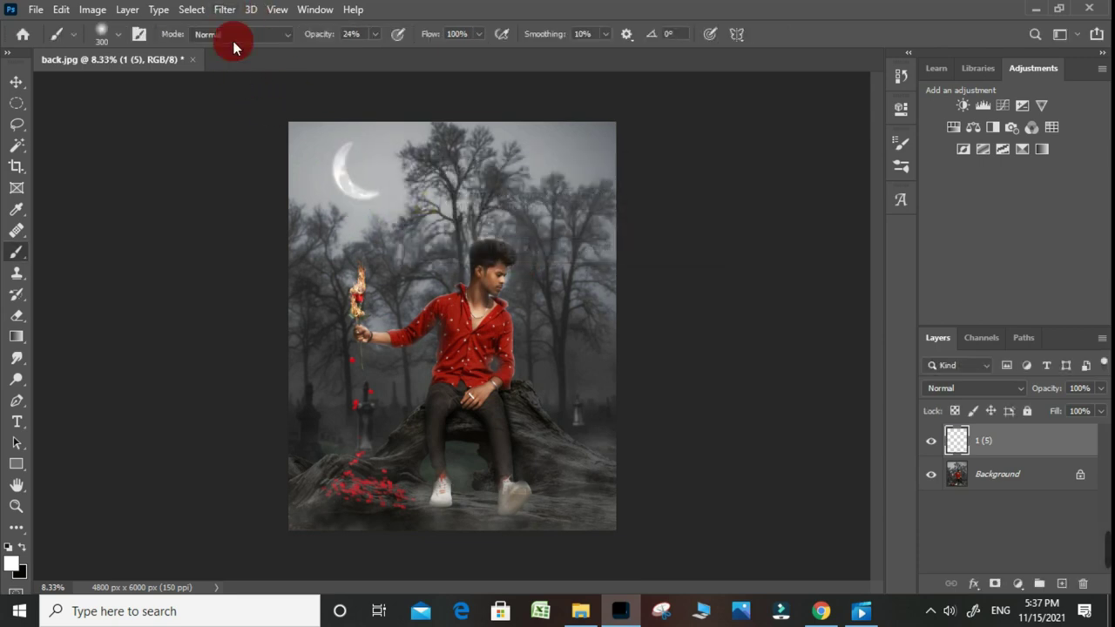
pyautogui.click(225, 10)
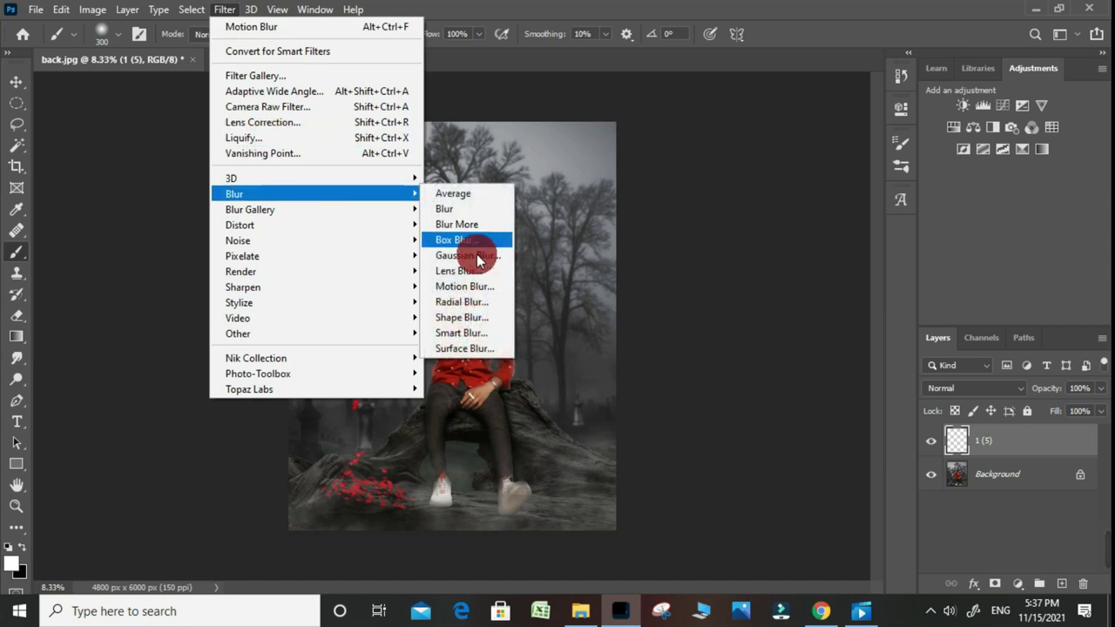
pyautogui.moveTo(234, 193)
pyautogui.click(500, 258)
pyautogui.click(808, 161)
# Merge the moon down, duplicate the Background, and open the Camera Raw filter.
pyautogui.rightClick(996, 440)
pyautogui.click(842, 484)
pyautogui.moveTo(1001, 440)
pyautogui.mouseDown()
pyautogui.moveTo(1063, 560)
pyautogui.moveTo(1062, 582)
pyautogui.mouseUp()
pyautogui.click(241, 15)
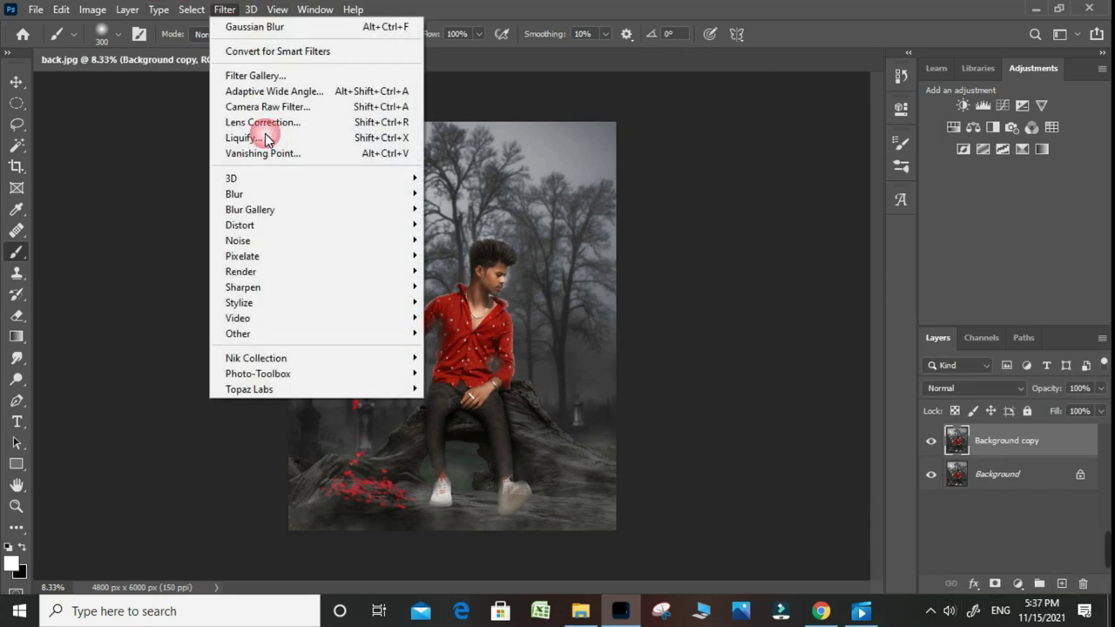
pyautogui.click(262, 106)
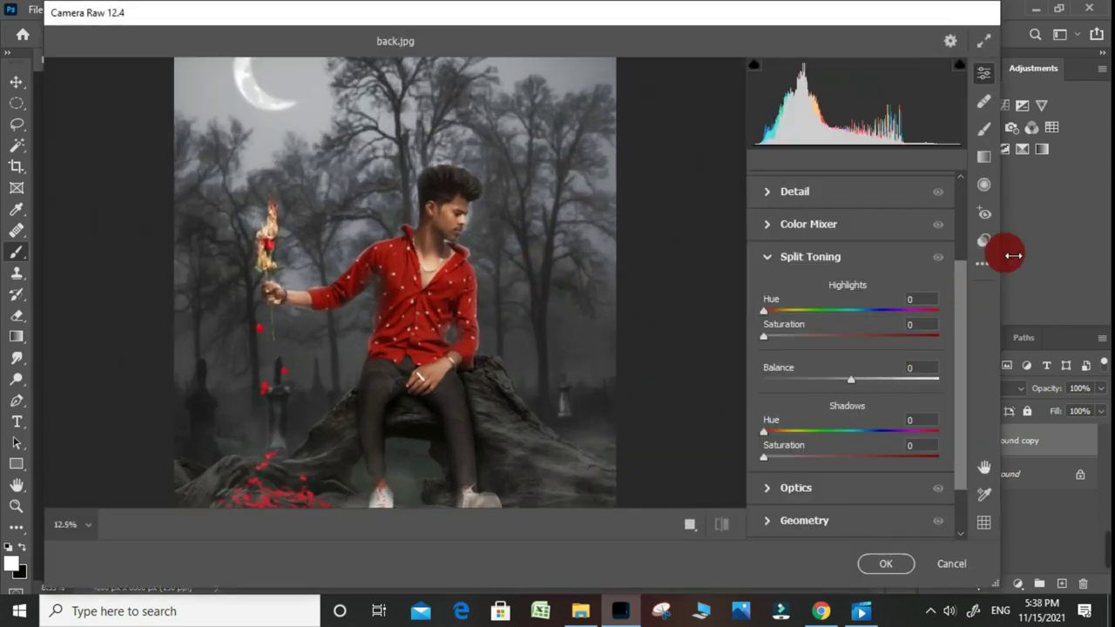
# In Camera Raw Detail, set sharpening to 60 and color noise reduction to 25.
pyautogui.click(784, 195)
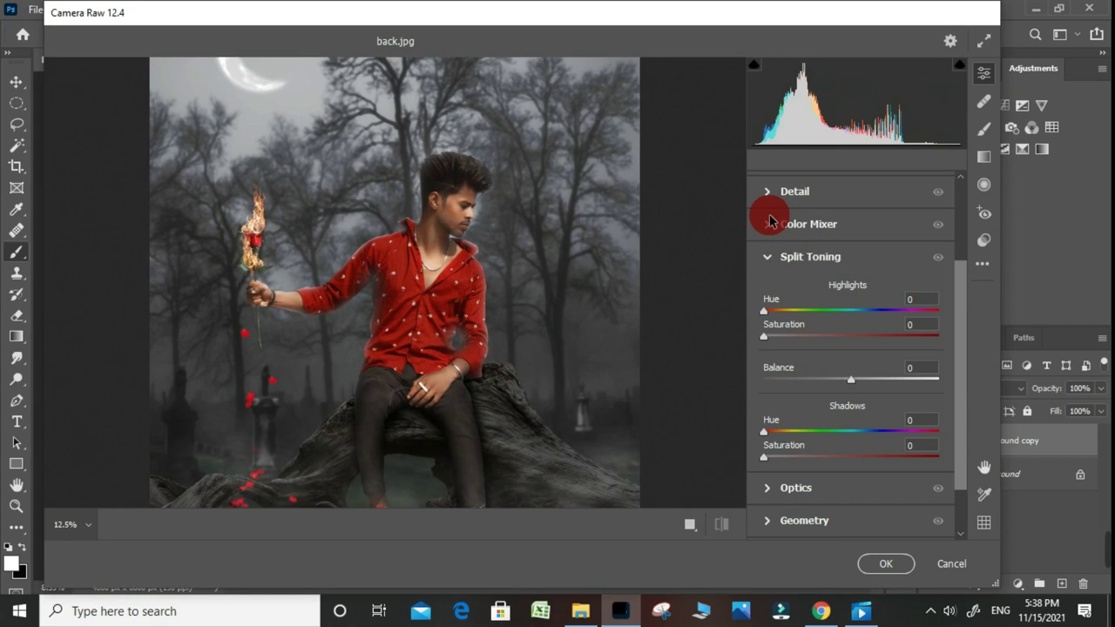
pyautogui.click(833, 357)
pyautogui.click(808, 418)
# Set Basic tones: Texture +36, Blacks -32, Whites +61, Shadows +79.
pyautogui.click(772, 252)
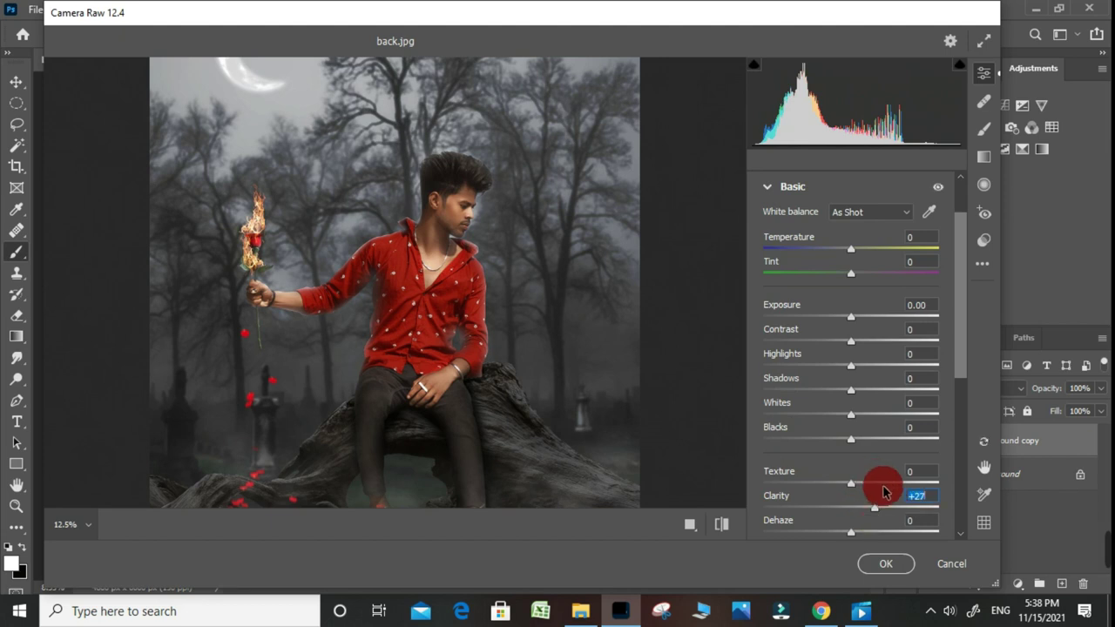
pyautogui.click(882, 483)
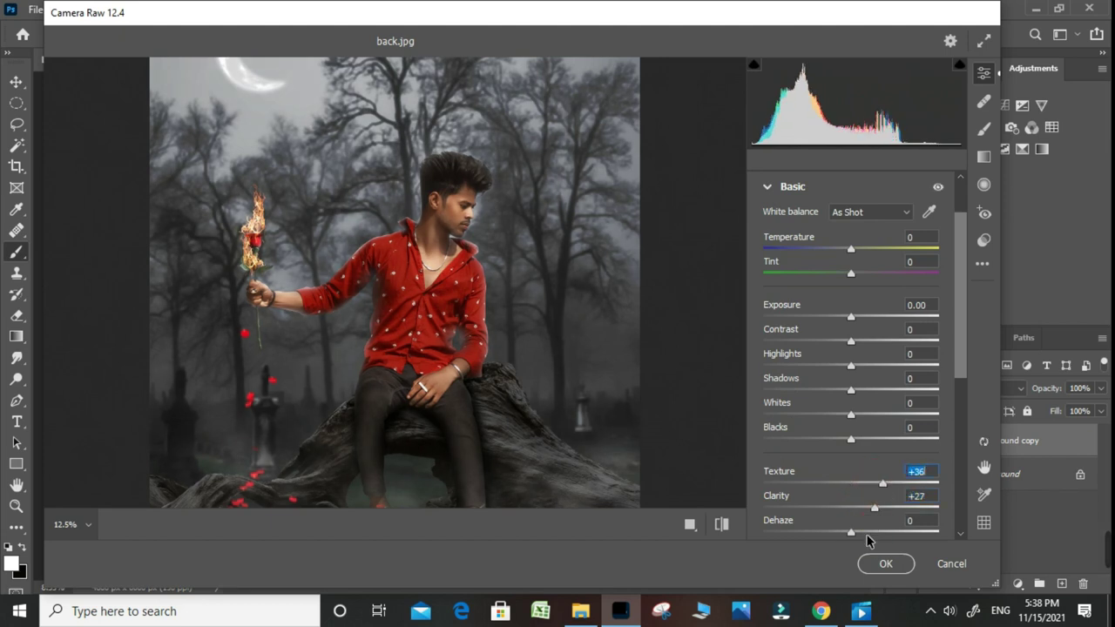
pyautogui.click(825, 439)
pyautogui.click(904, 415)
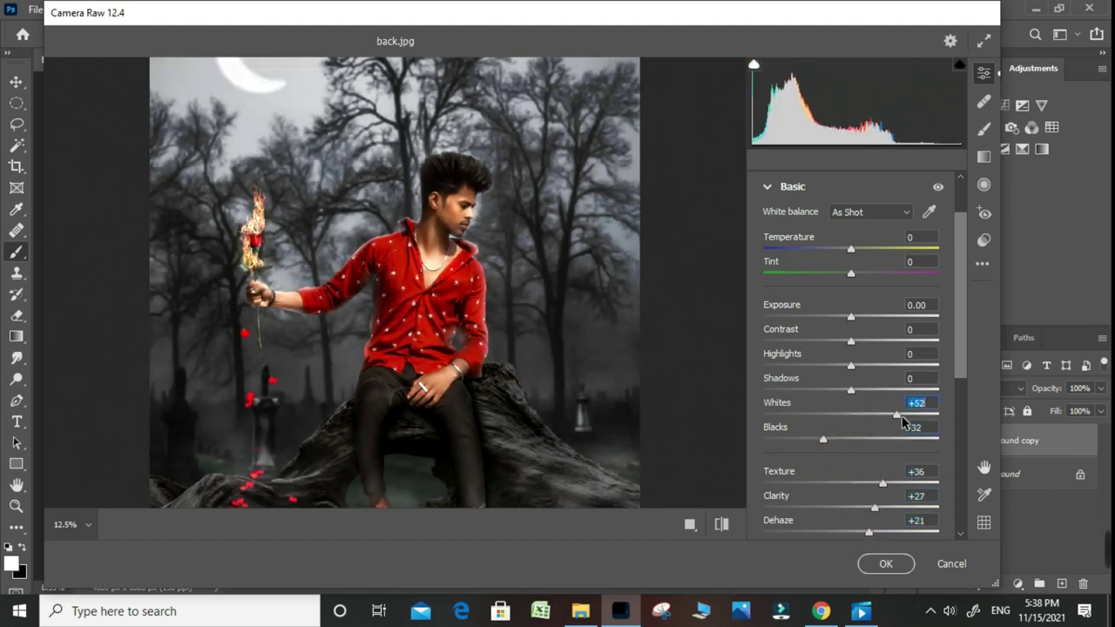
pyautogui.click(911, 390)
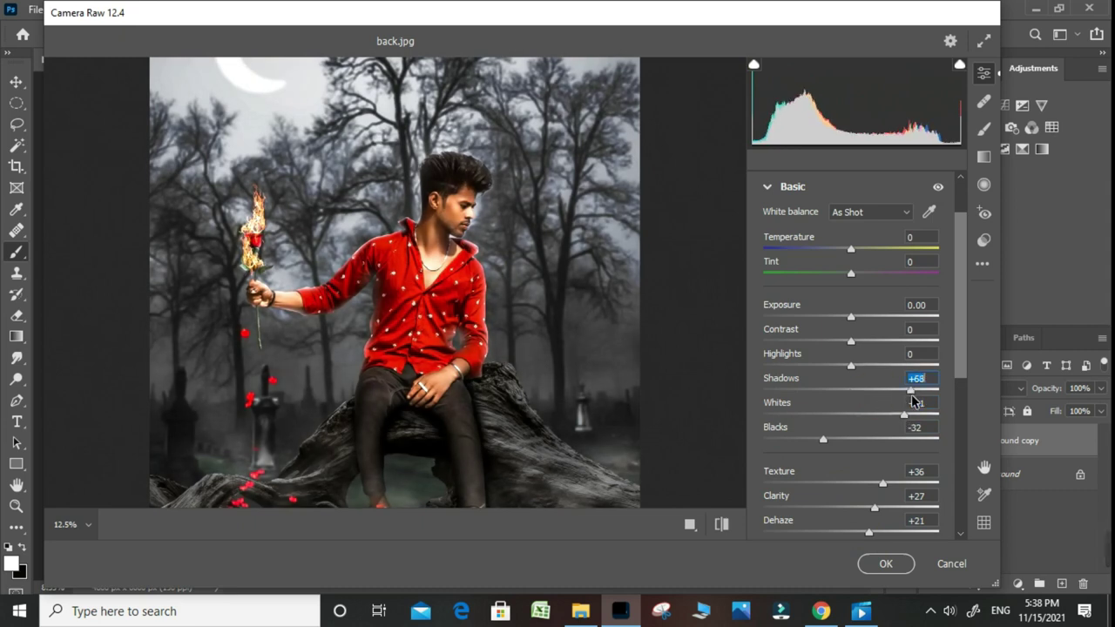
pyautogui.scroll(-3, 845, 442)
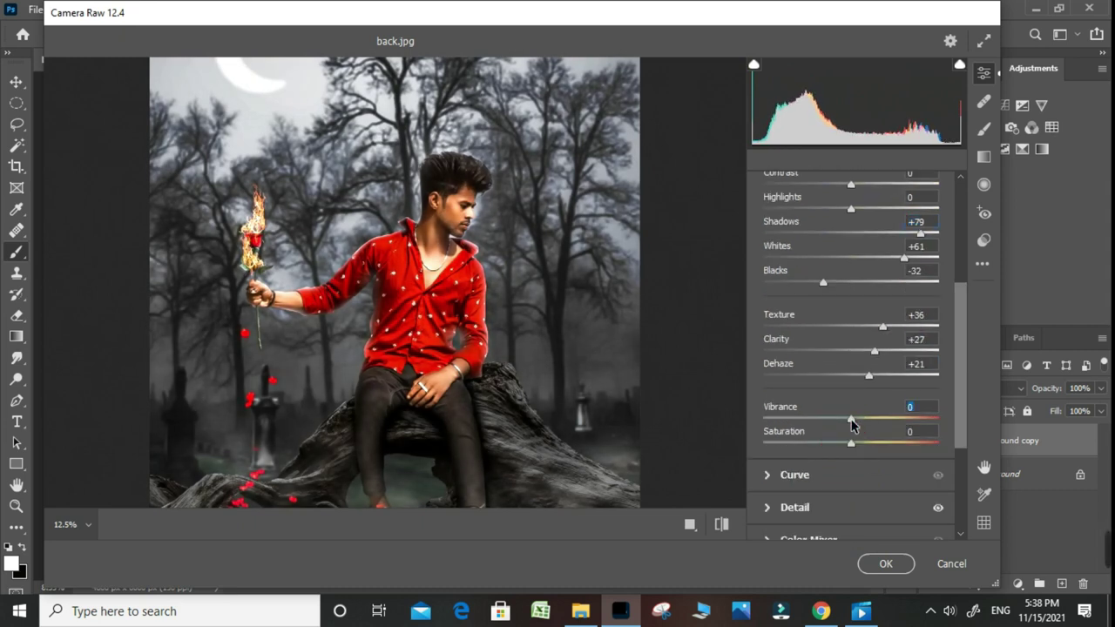
pyautogui.moveTo(851, 420); pyautogui.dragTo(823, 420)
pyautogui.scroll(-1, 823, 427)
pyautogui.scroll(-2, 854, 483)
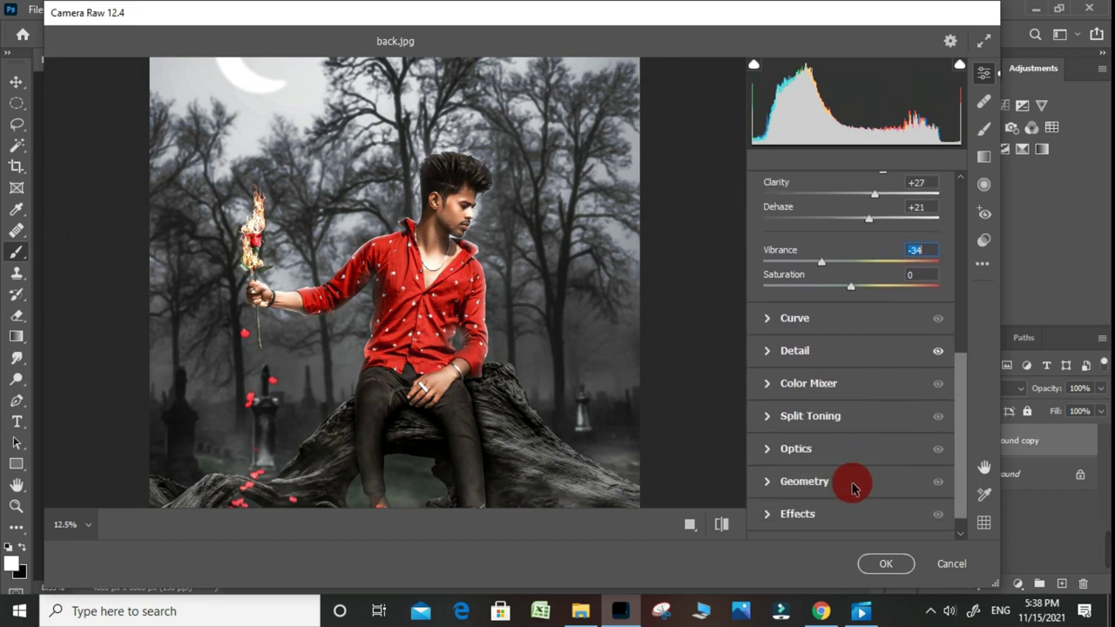
# In Color Mixer, mute the reds (saturation -32, luminance -35) and brighten oranges +18.
pyautogui.click(767, 384)
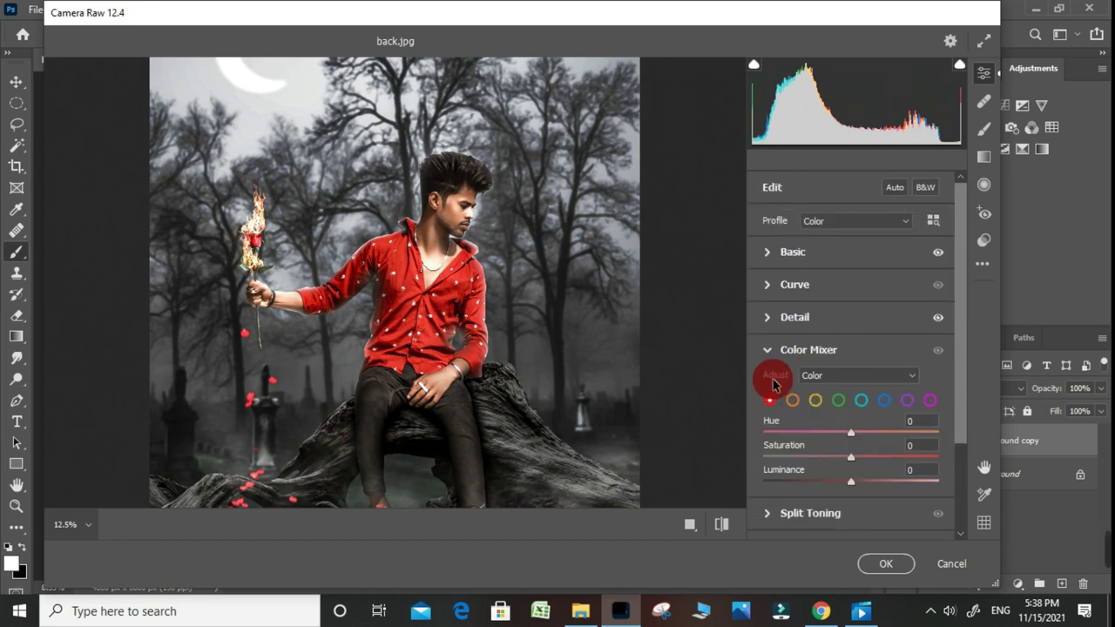
pyautogui.moveTo(840, 466)
pyautogui.mouseDown()
pyautogui.moveTo(823, 463)
pyautogui.moveTo(823, 493)
pyautogui.mouseUp()
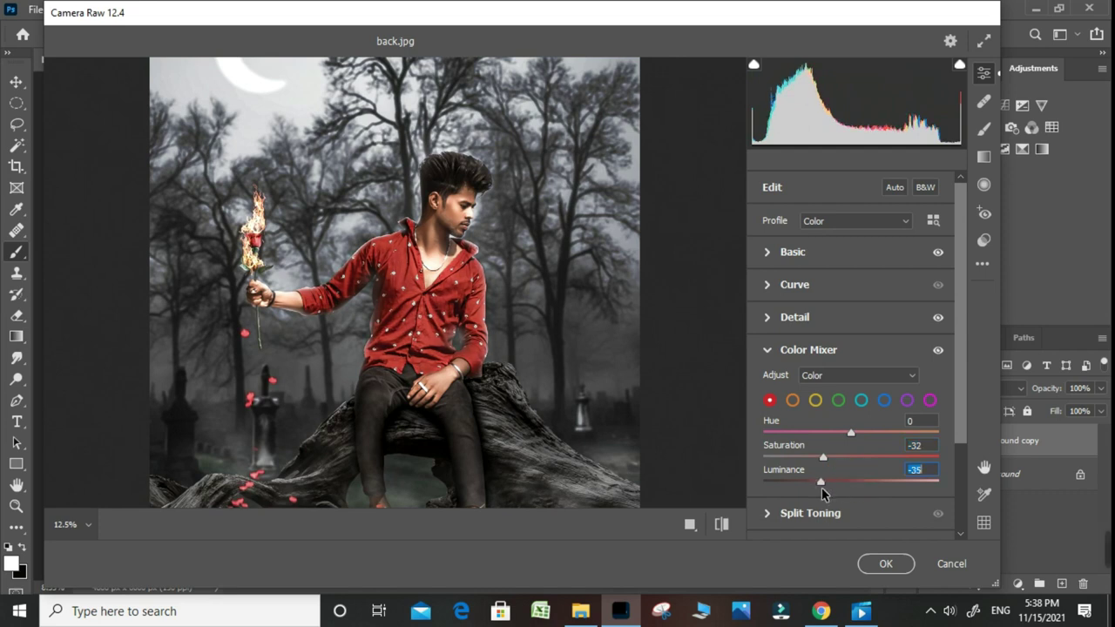
pyautogui.click(792, 400)
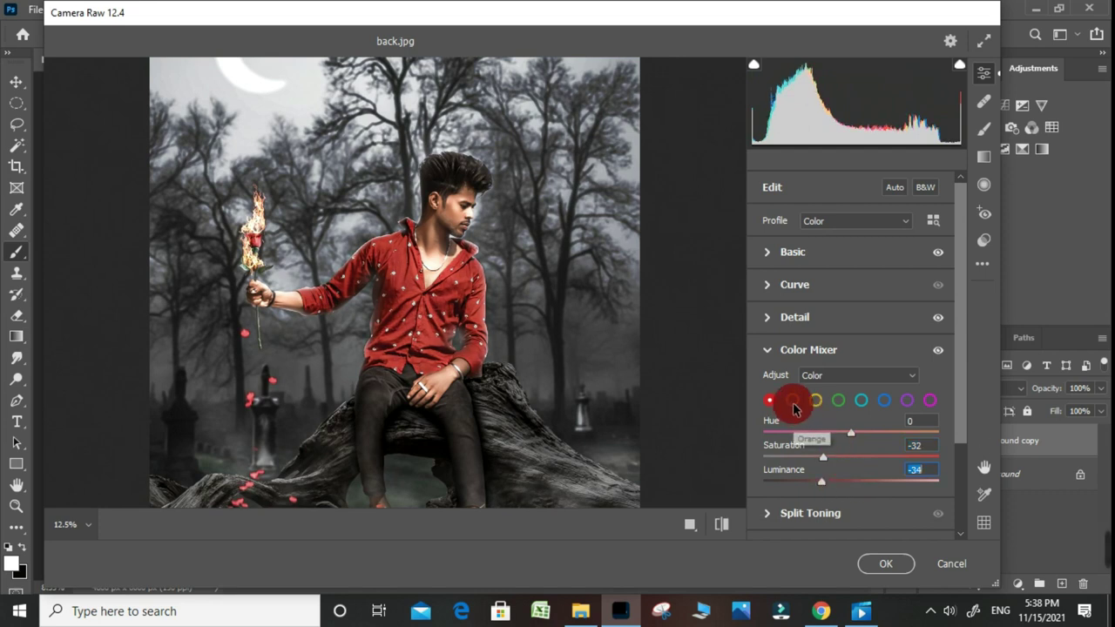
pyautogui.click(867, 484)
pyautogui.moveTo(555, 420)
pyautogui.mouseDown()
pyautogui.moveTo(671, 460)
pyautogui.moveTo(463, 406)
pyautogui.moveTo(449, 355)
pyautogui.mouseUp()
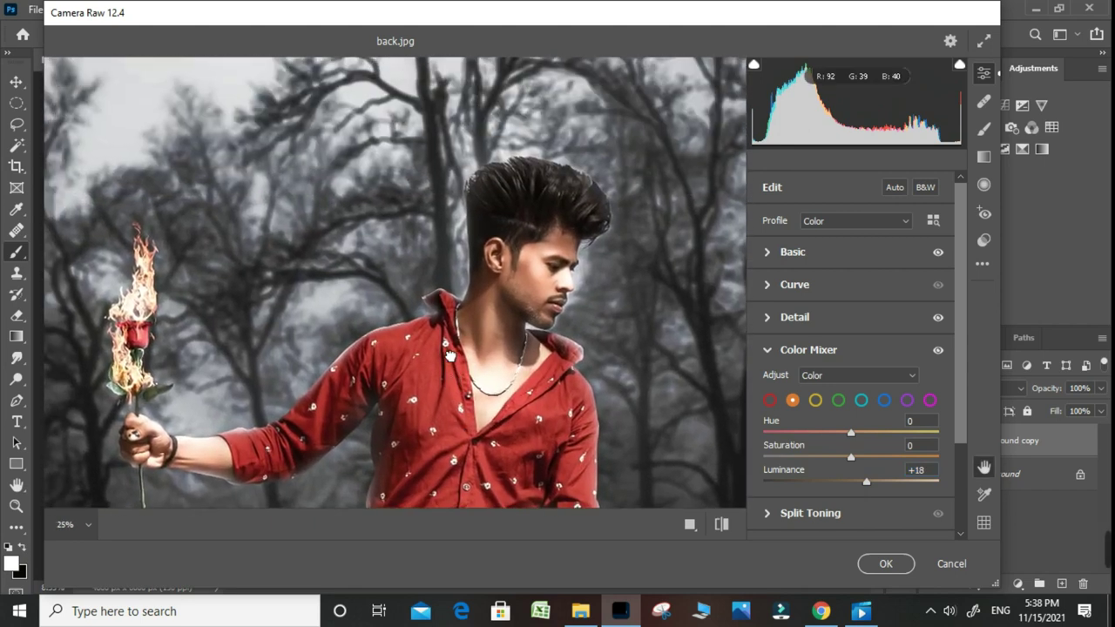
pyautogui.scroll(-1, 836, 380)
pyautogui.scroll(-2, 791, 388)
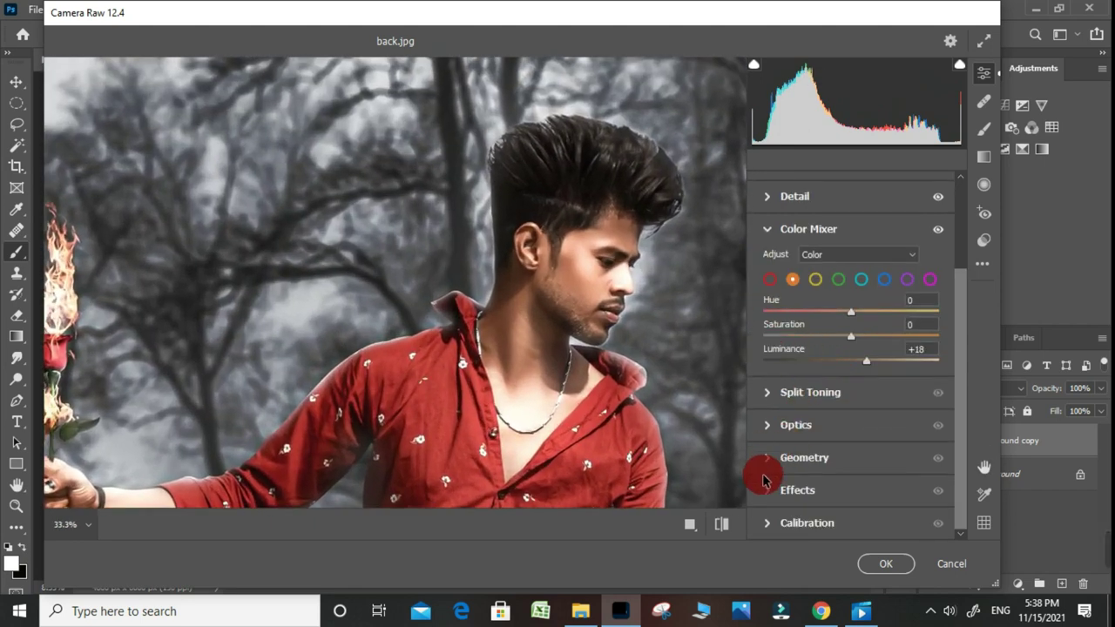
# Add vignetting -21 and grain 11, then apply the Camera Raw filter.
pyautogui.click(788, 491)
pyautogui.click(832, 492)
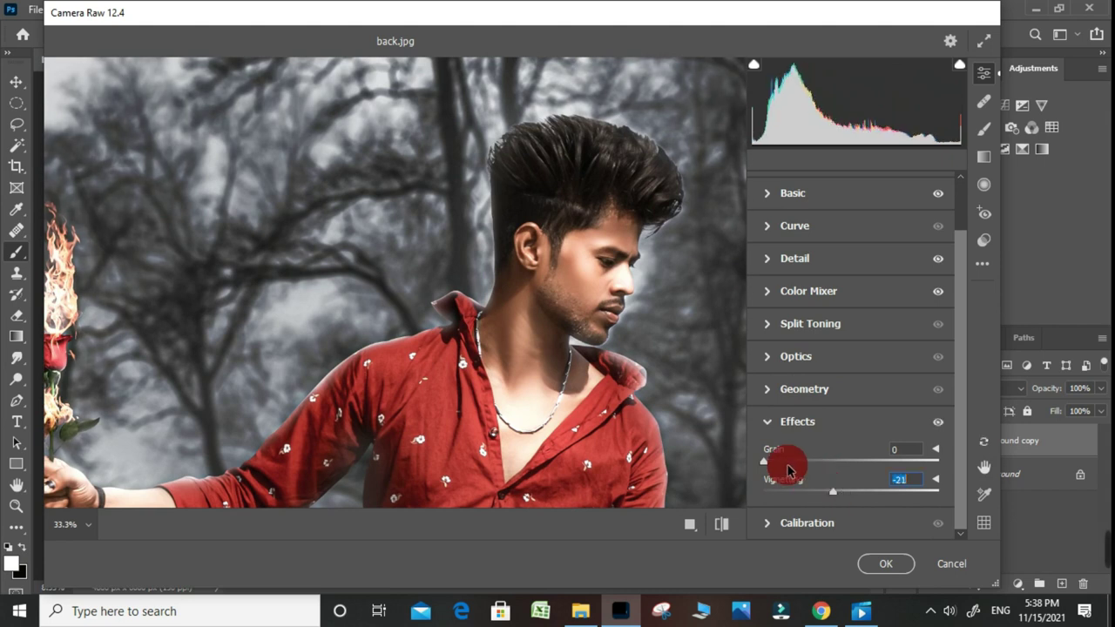
pyautogui.click(709, 406)
pyautogui.moveTo(639, 319); pyautogui.dragTo(672, 304)
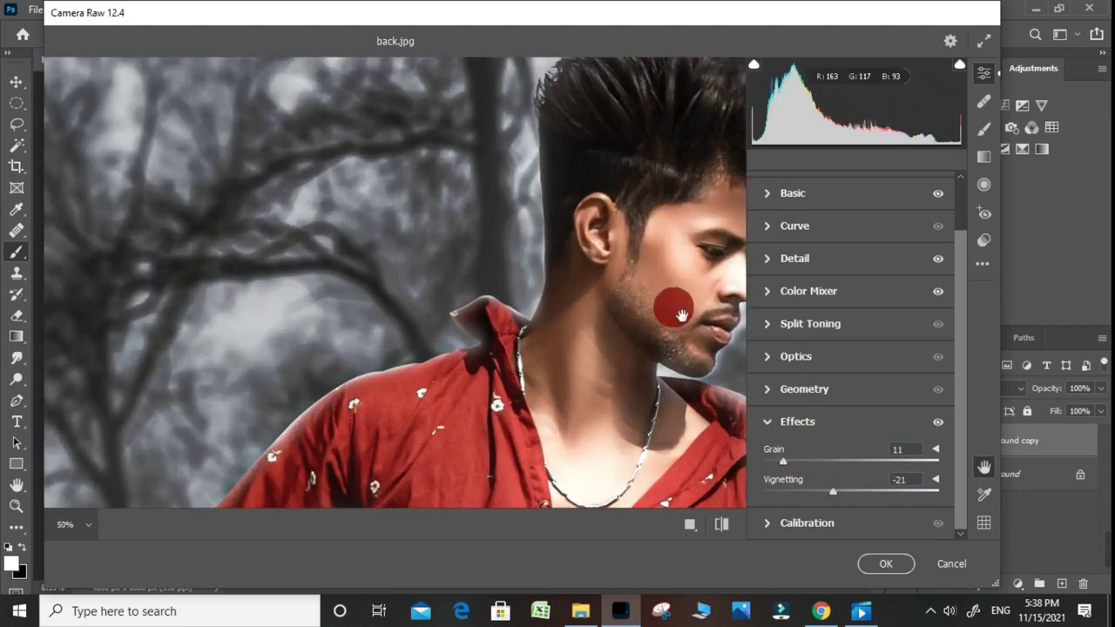
pyautogui.hotkey('ctrl', '-')
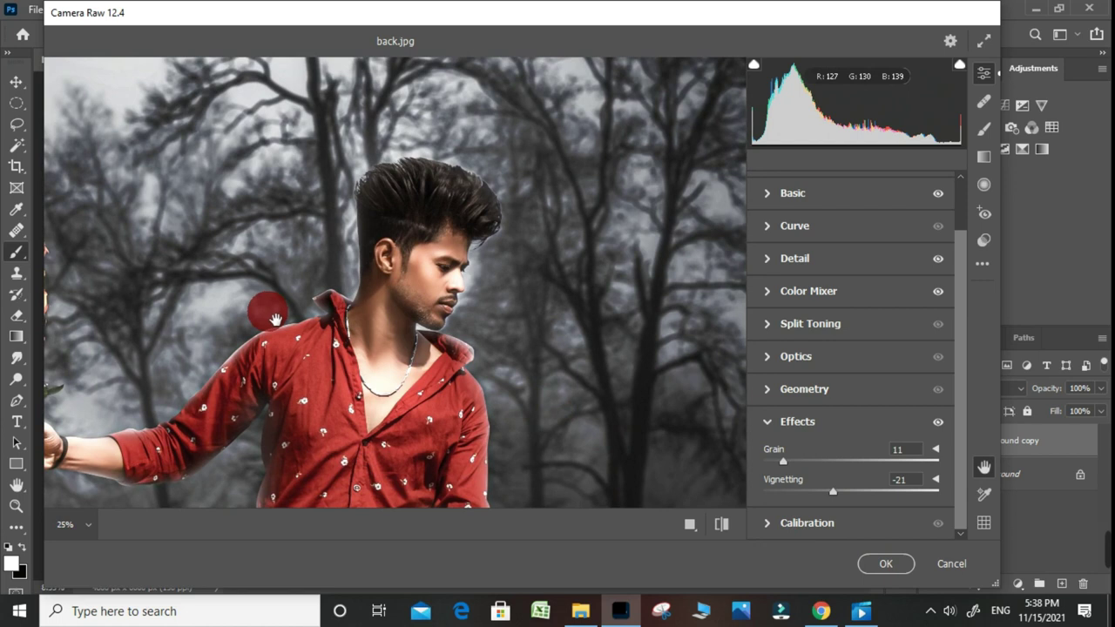
pyautogui.moveTo(261, 311); pyautogui.dragTo(463, 283)
pyautogui.click(875, 565)
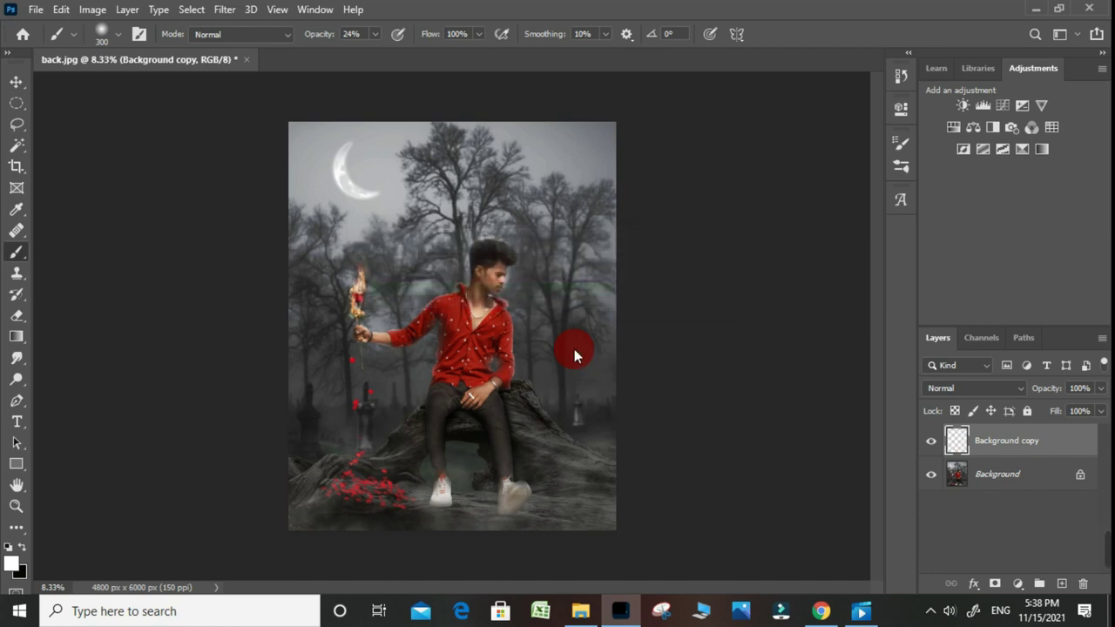
# Duplicate Background copy, fill it with 50% gray and blend it as Overlay.
pyautogui.hotkey('ctrl', '+')
pyautogui.hotkey('ctrl', '+')
pyautogui.hotkey('ctrl', '+')
pyautogui.hotkey('ctrl', '+')
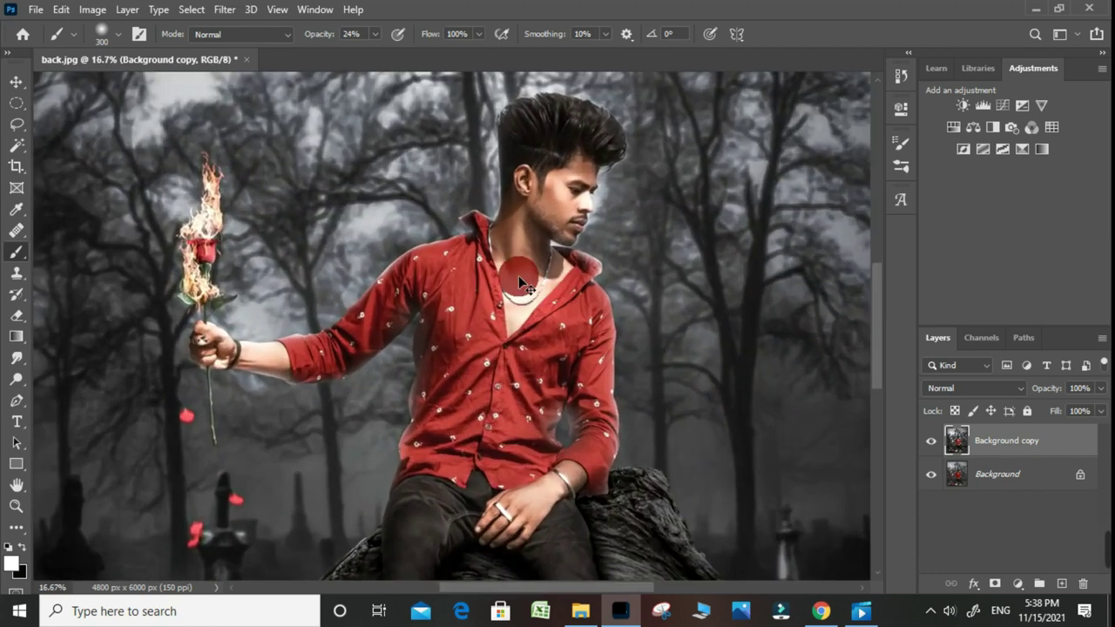
pyautogui.moveTo(990, 435)
pyautogui.mouseDown()
pyautogui.moveTo(1053, 508)
pyautogui.moveTo(1061, 583)
pyautogui.mouseUp()
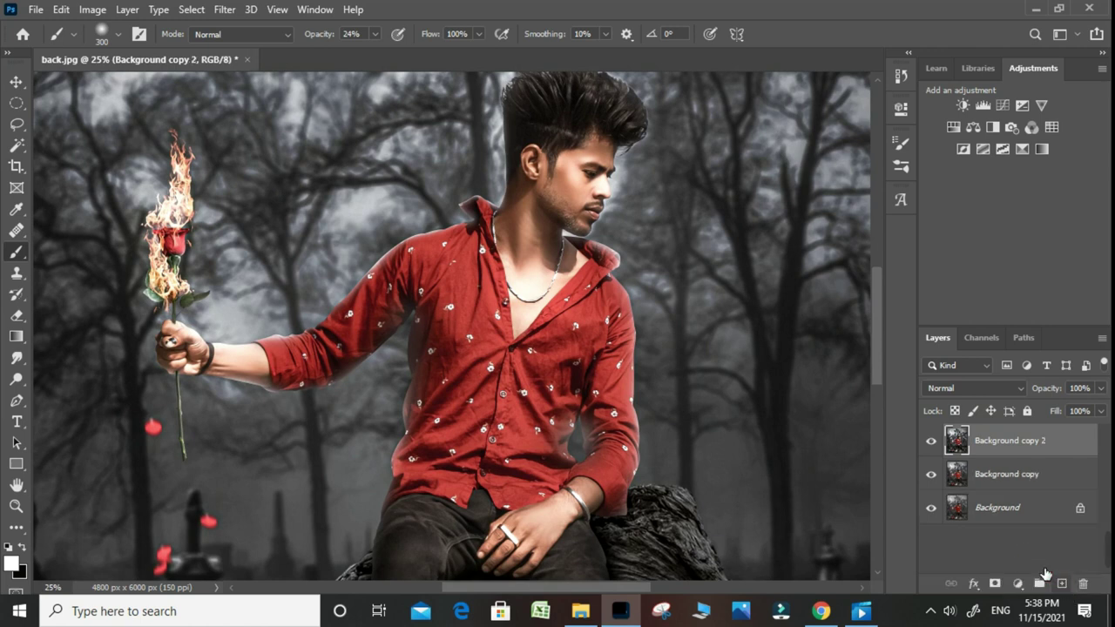
pyautogui.hotkey('shift', 'F5')
pyautogui.click(659, 151)
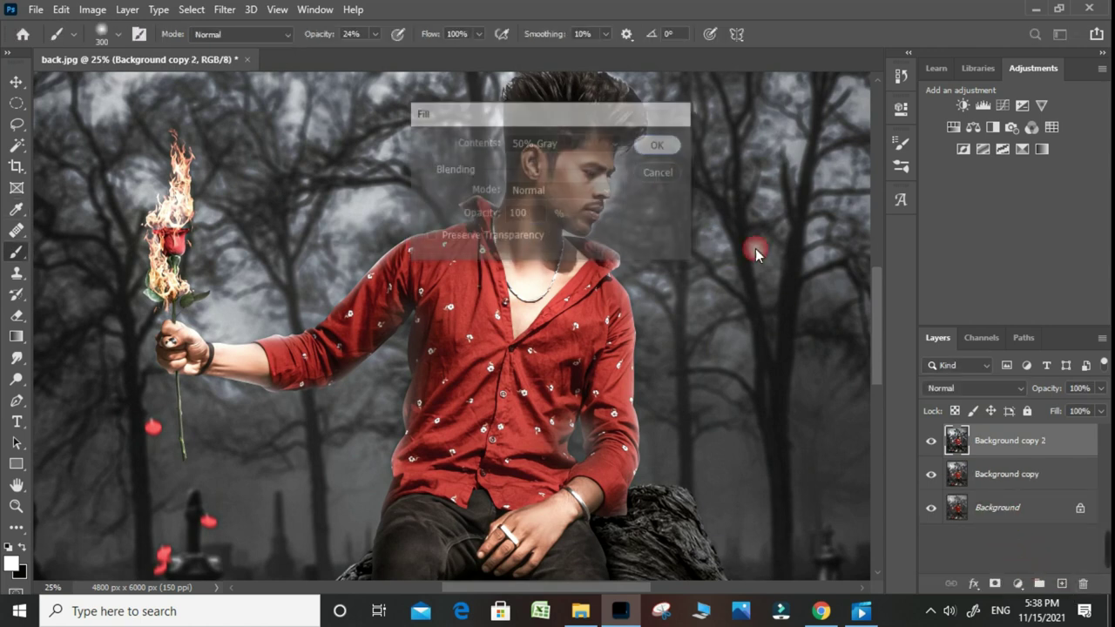
pyautogui.click(975, 388)
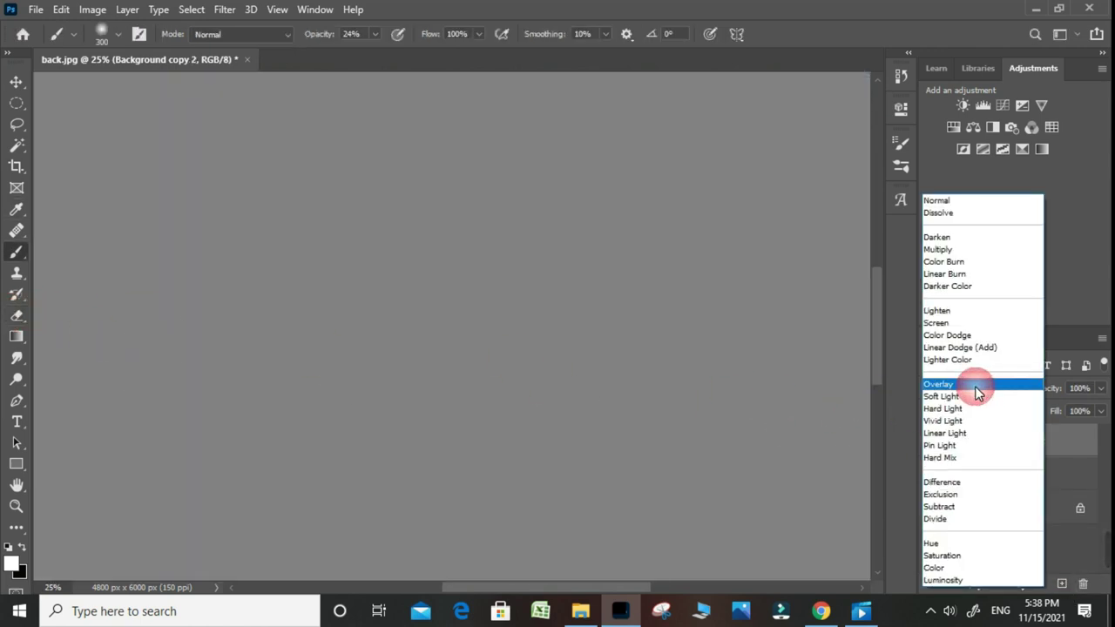
pyautogui.click(958, 387)
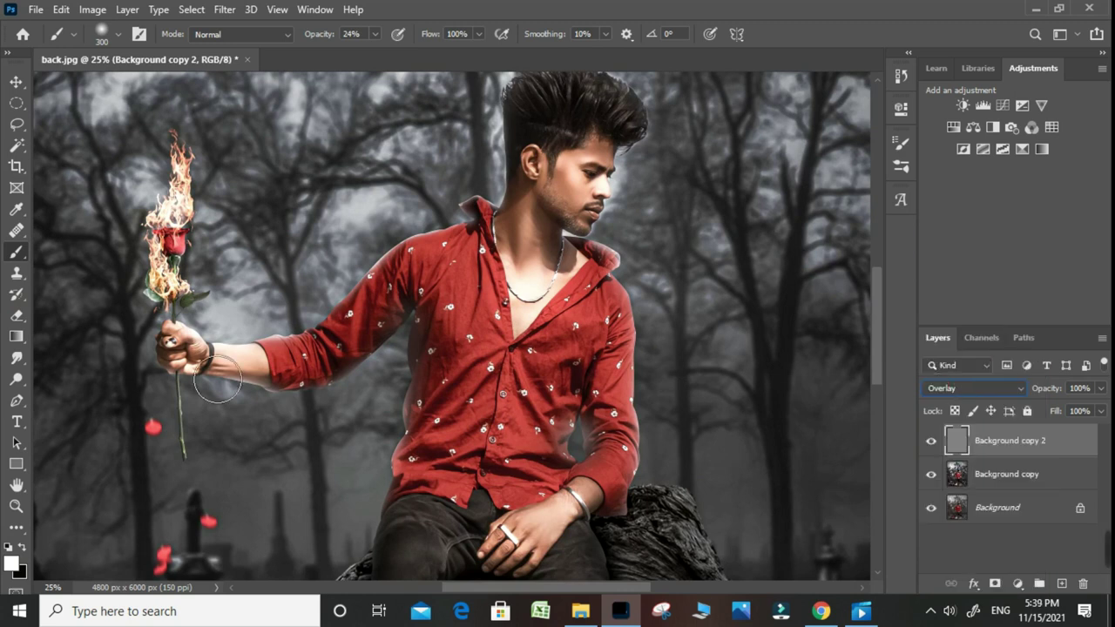
# Dodge the red shirt's front and chest at 84% exposure with a 175 brush.
pyautogui.click(10, 380)
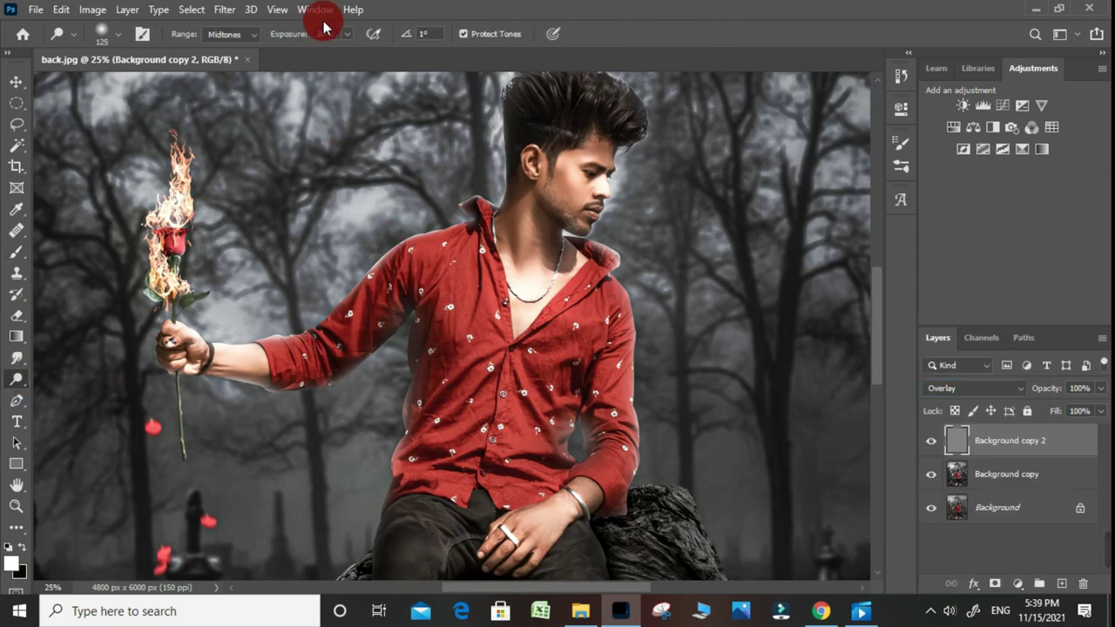
pyautogui.click(348, 34)
pyautogui.click(385, 53)
pyautogui.press(']')
pyautogui.press(']')
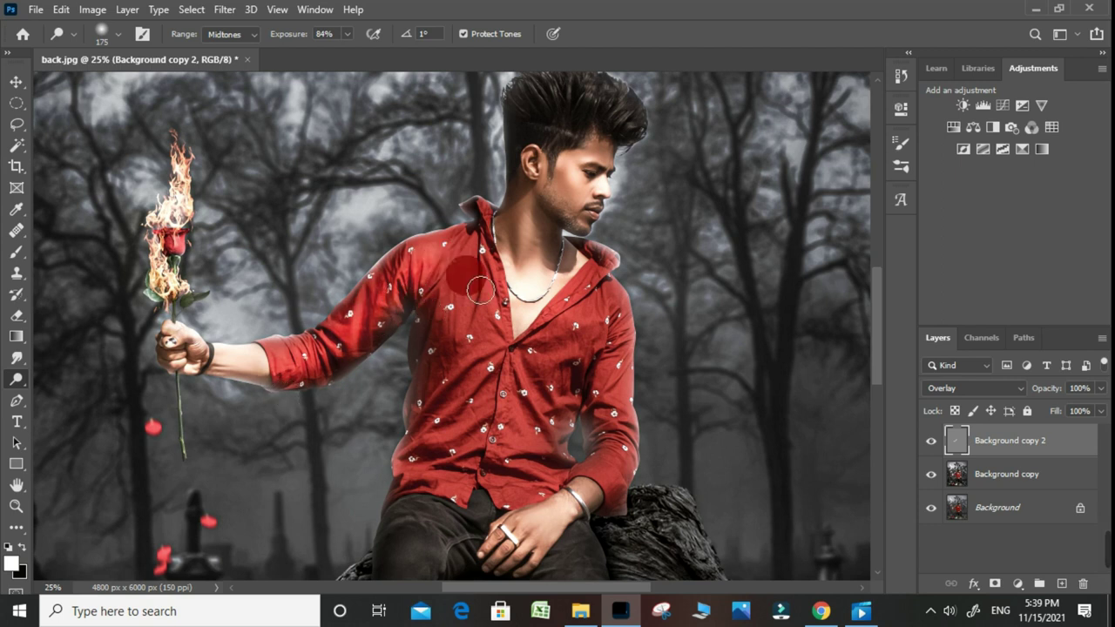
pyautogui.moveTo(488, 362); pyautogui.dragTo(436, 440)
pyautogui.moveTo(601, 322)
pyautogui.mouseDown()
pyautogui.moveTo(568, 380)
pyautogui.moveTo(615, 490)
pyautogui.moveTo(637, 364)
pyautogui.mouseUp()
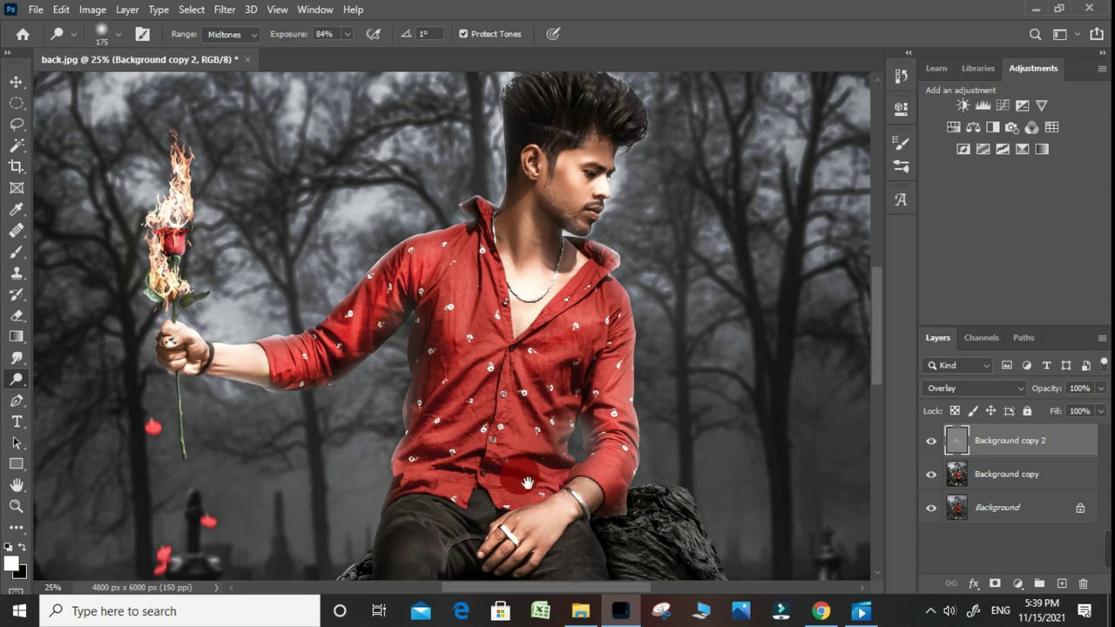
# Dodge highlights along the man's legs and shoes.
pyautogui.moveTo(527, 482); pyautogui.dragTo(535, 245)
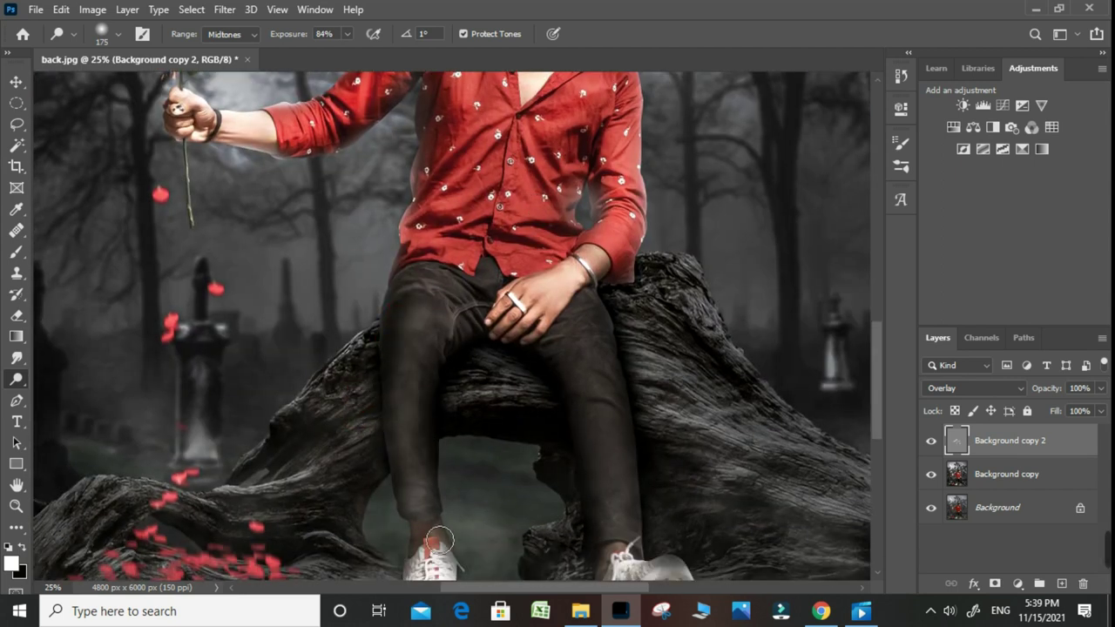
pyautogui.moveTo(602, 363); pyautogui.dragTo(625, 505)
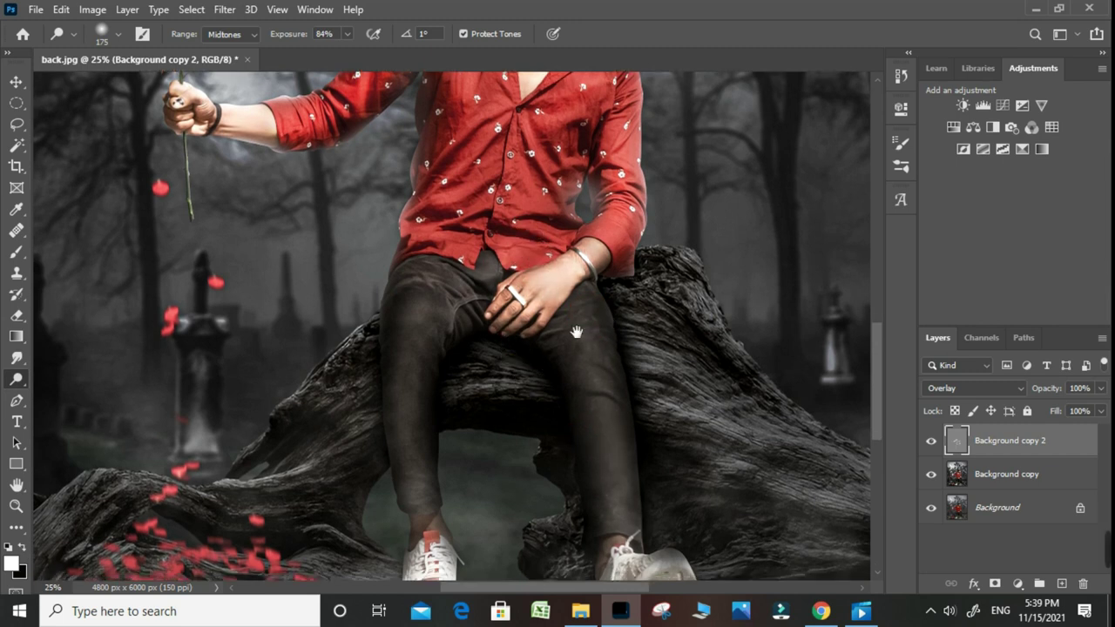
pyautogui.moveTo(570, 435); pyautogui.dragTo(550, 253)
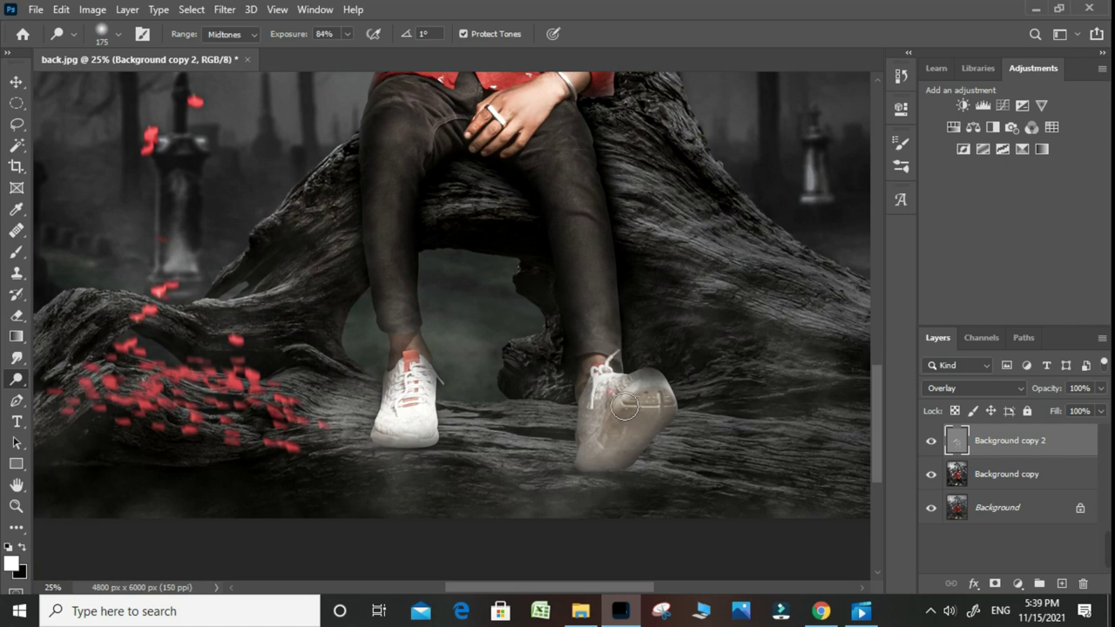
pyautogui.moveTo(398, 214); pyautogui.dragTo(433, 582)
pyautogui.scroll(1, 598, 415)
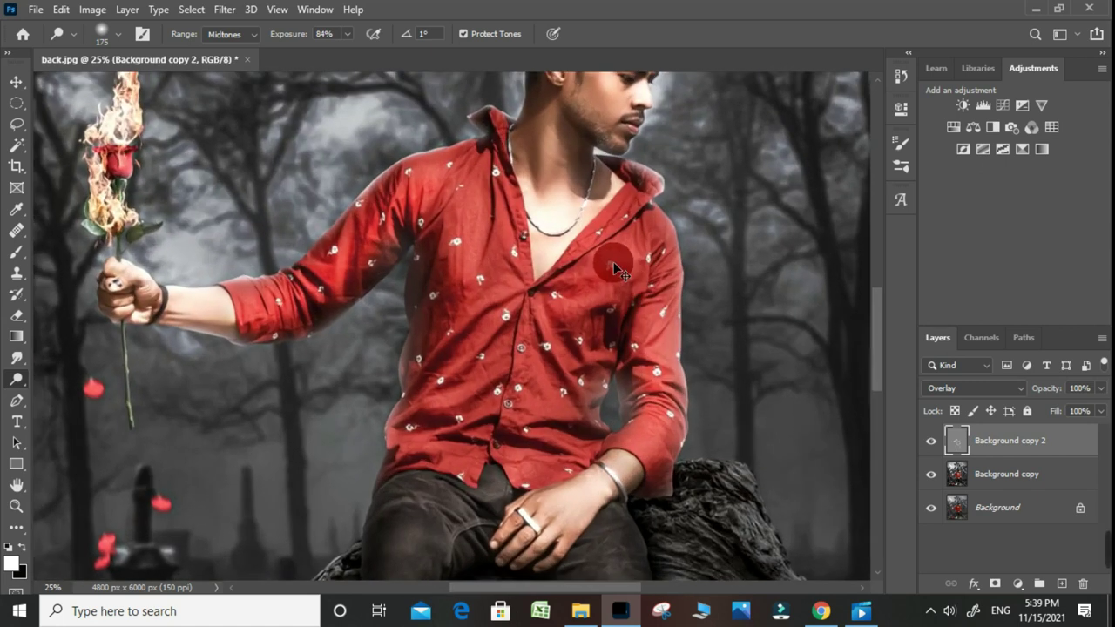
# Dodge the man's face around the eye, nose and neck.
pyautogui.moveTo(610, 249); pyautogui.dragTo(521, 324)
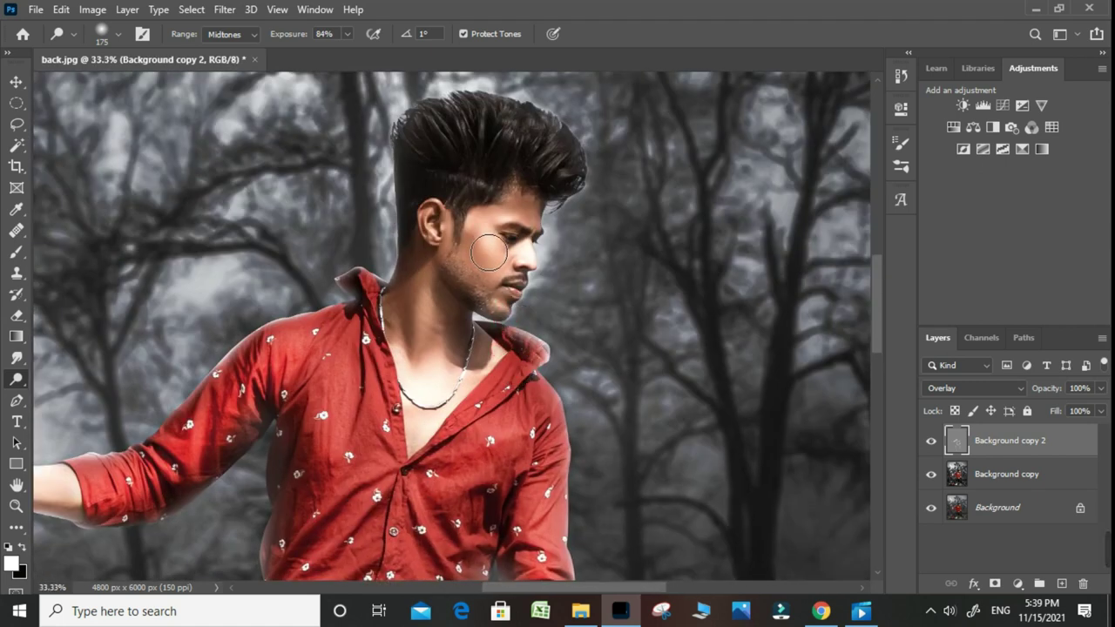
pyautogui.moveTo(514, 266); pyautogui.dragTo(543, 233)
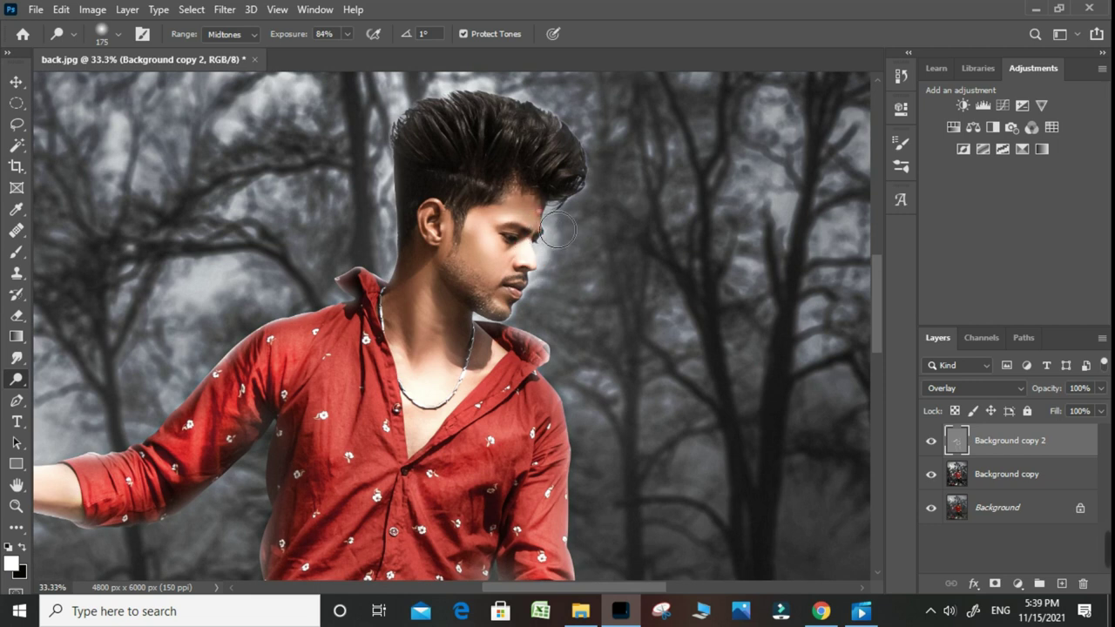
pyautogui.scroll(-1, 517, 399)
pyautogui.moveTo(436, 249); pyautogui.dragTo(440, 388)
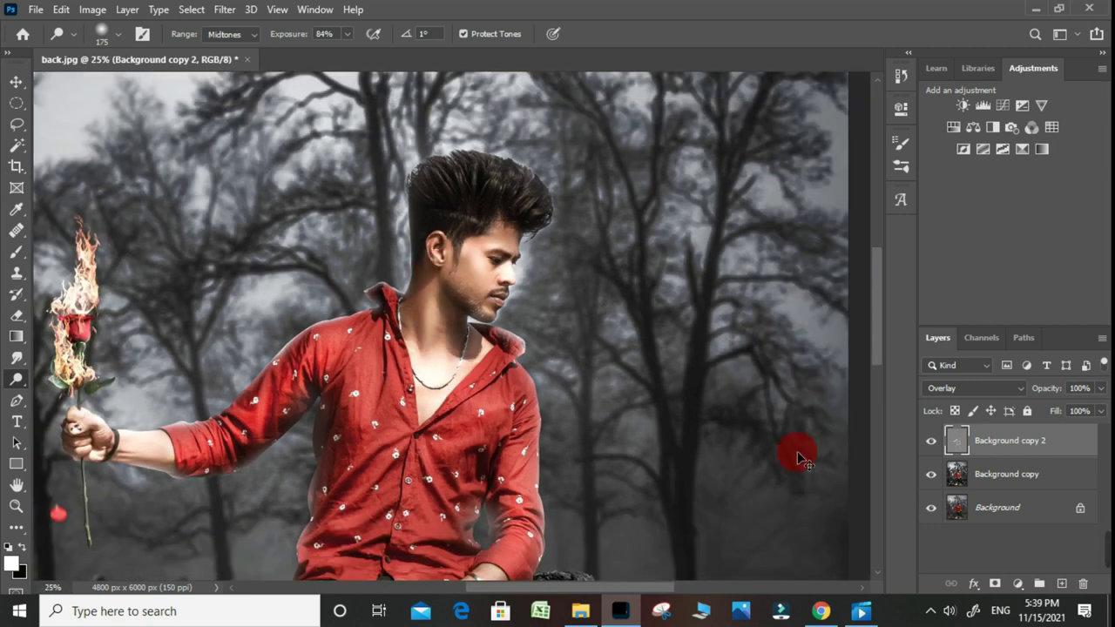
pyautogui.scroll(-1, 622, 427)
# Set the gray dodge layer to 50% opacity and merge it into Background copy.
pyautogui.click(1101, 387)
pyautogui.moveTo(1087, 411); pyautogui.dragTo(1061, 405)
pyautogui.rightClick(1000, 455)
pyautogui.click(877, 483)
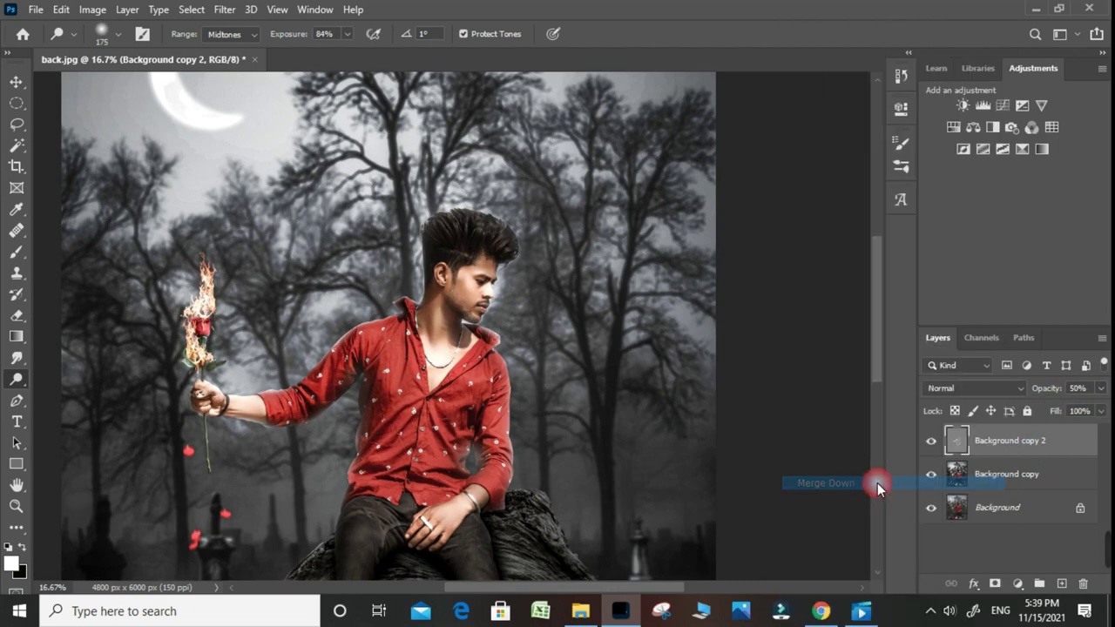
pyautogui.scroll(1, 640, 398)
pyautogui.scroll(1, 523, 366)
pyautogui.scroll(1, 677, 290)
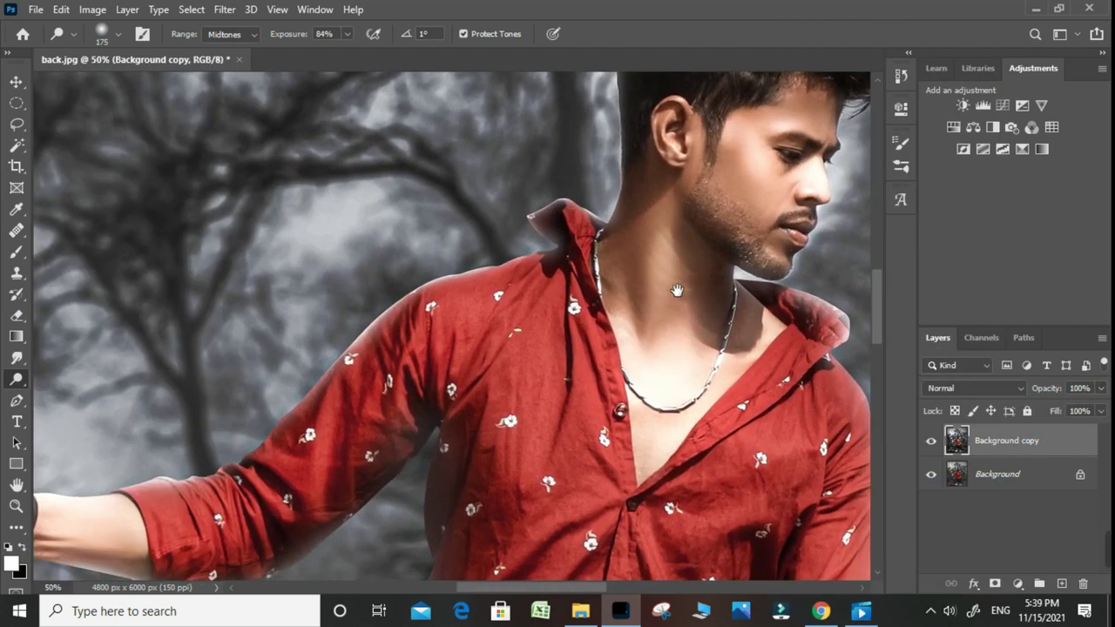
pyautogui.scroll(-1, 676, 290)
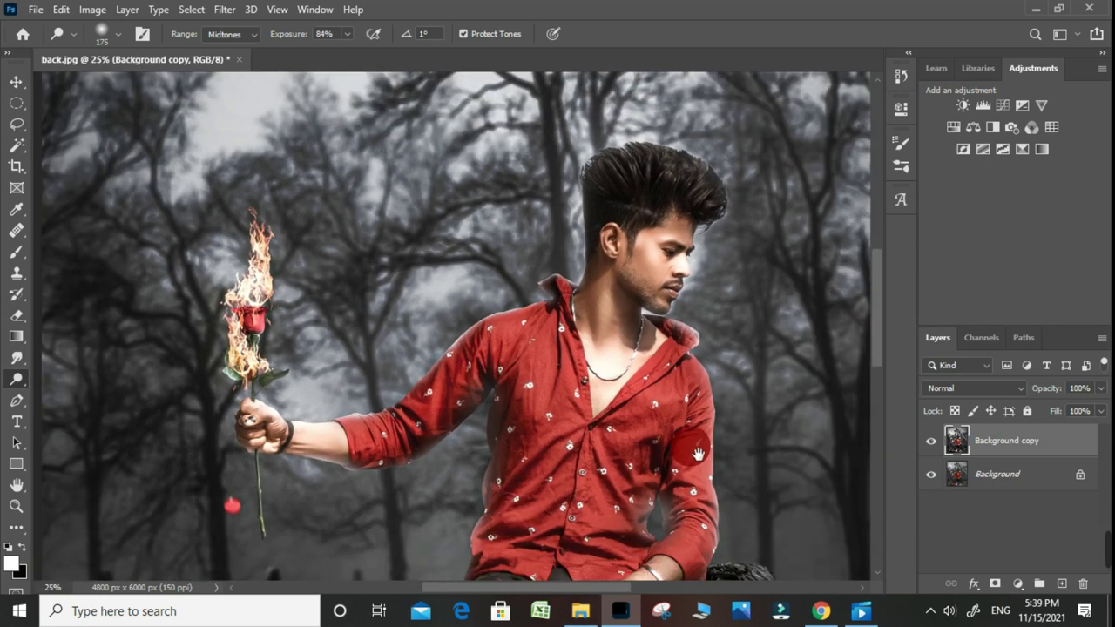